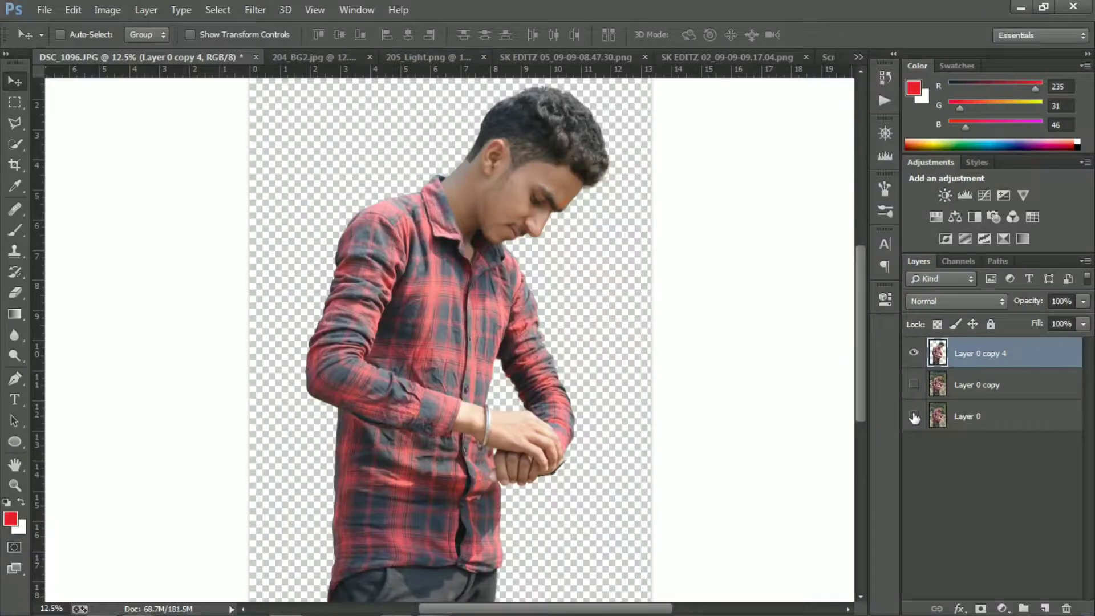
Step: Unhide Layer 0's forest background, zoom out, and glance at 204_BG2.jpg before returning to DSC_1096.JPG
click(914, 416)
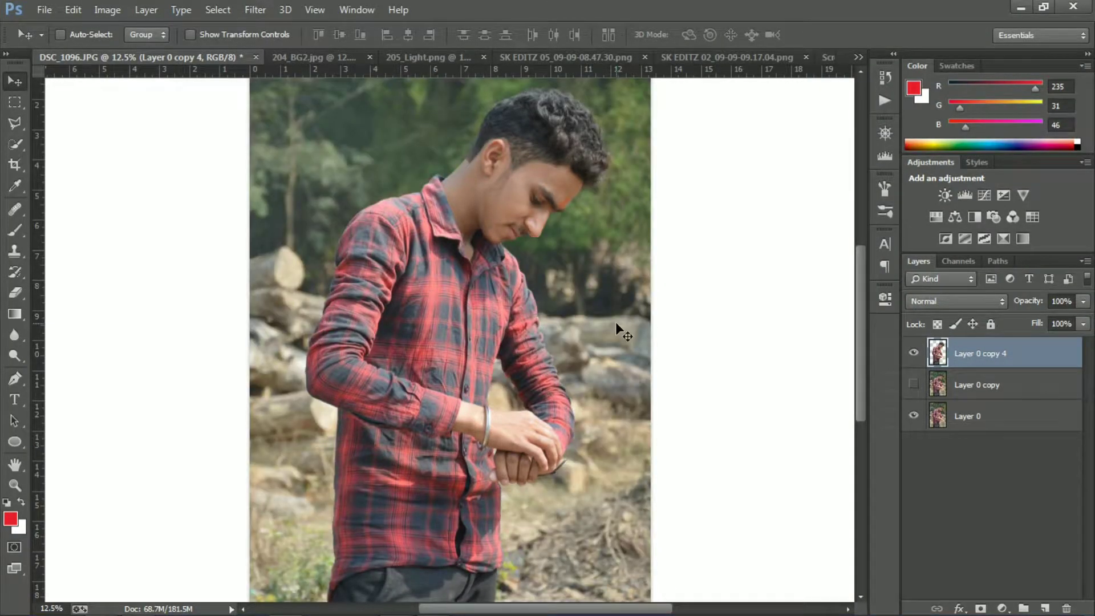
key(ctrl+minus)
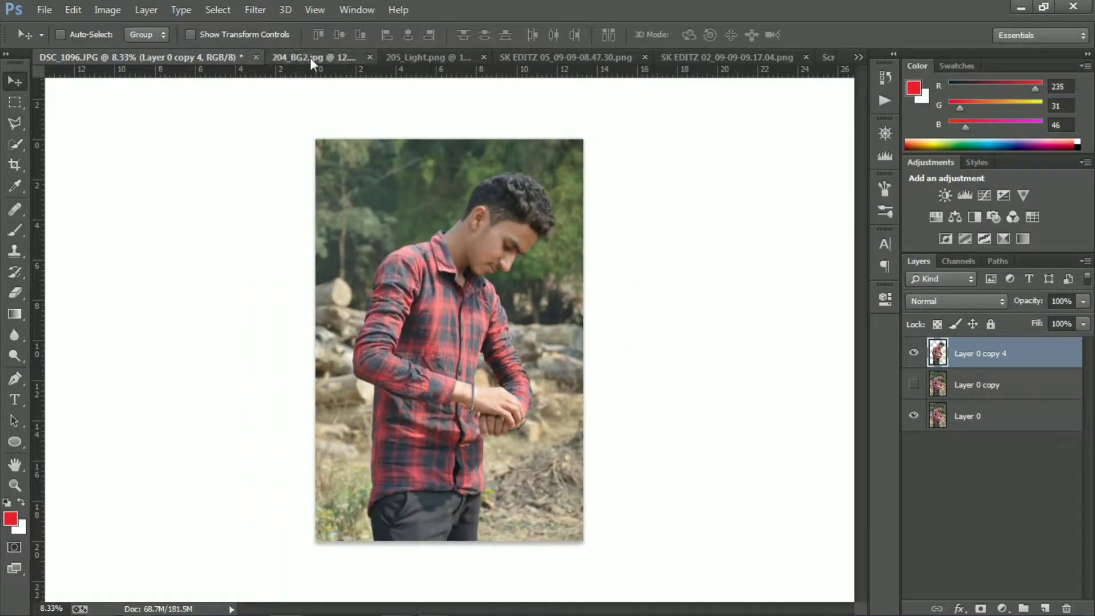
click(310, 57)
click(118, 56)
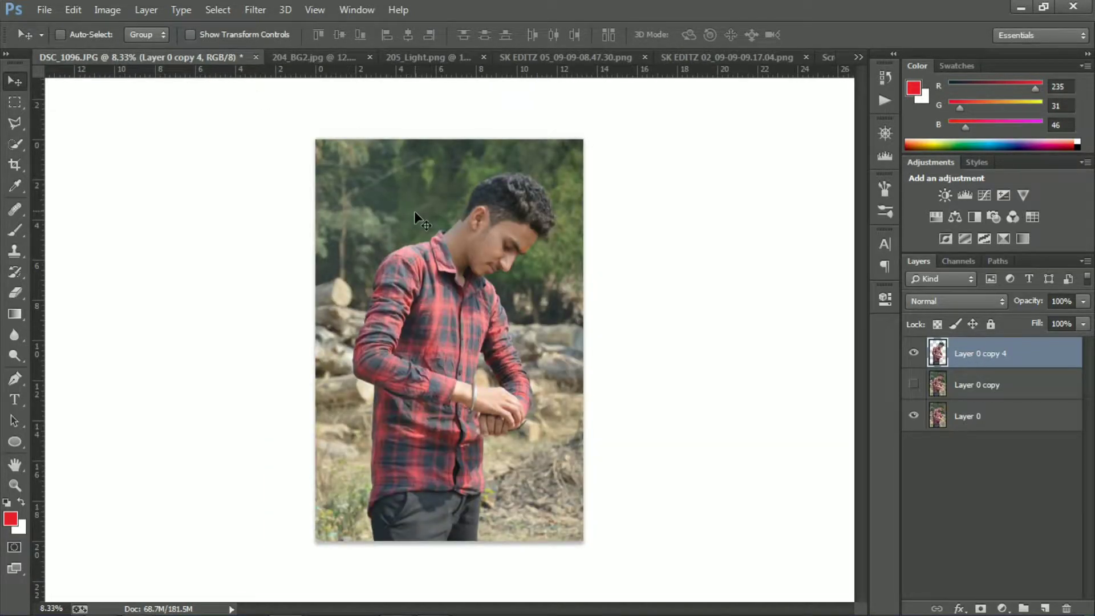
Step: Drag the cut-out man into 204_BG2.jpg, scale him to about 82%, and raise him
mouse_move(414, 211)
mouse_down()
mouse_move(318, 59)
mouse_move(439, 410)
mouse_up()
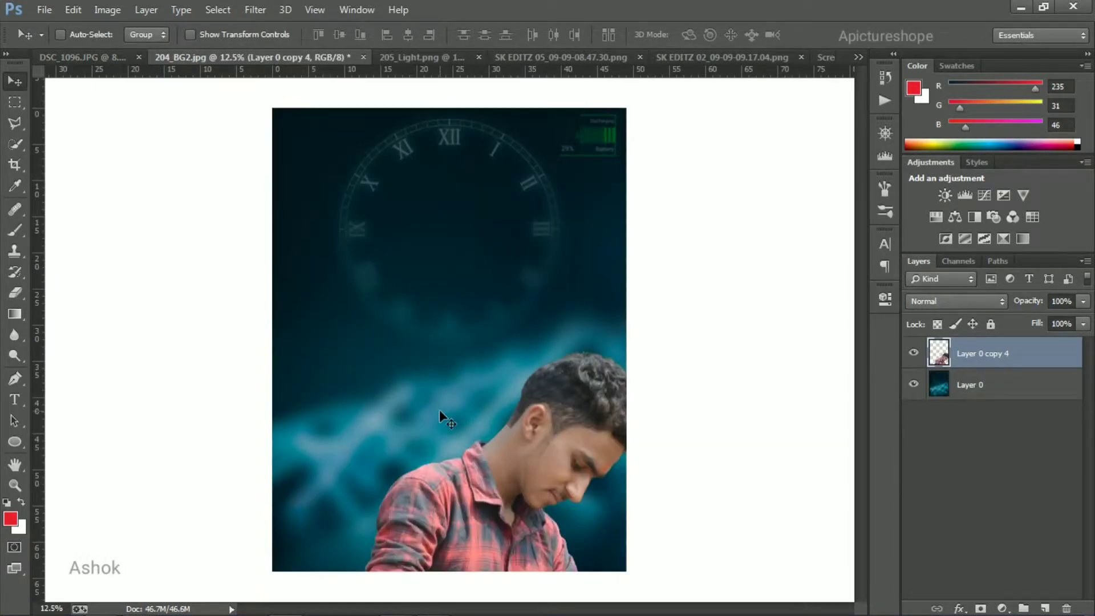
mouse_move(532, 464)
mouse_down()
mouse_move(421, 303)
mouse_move(474, 252)
mouse_up()
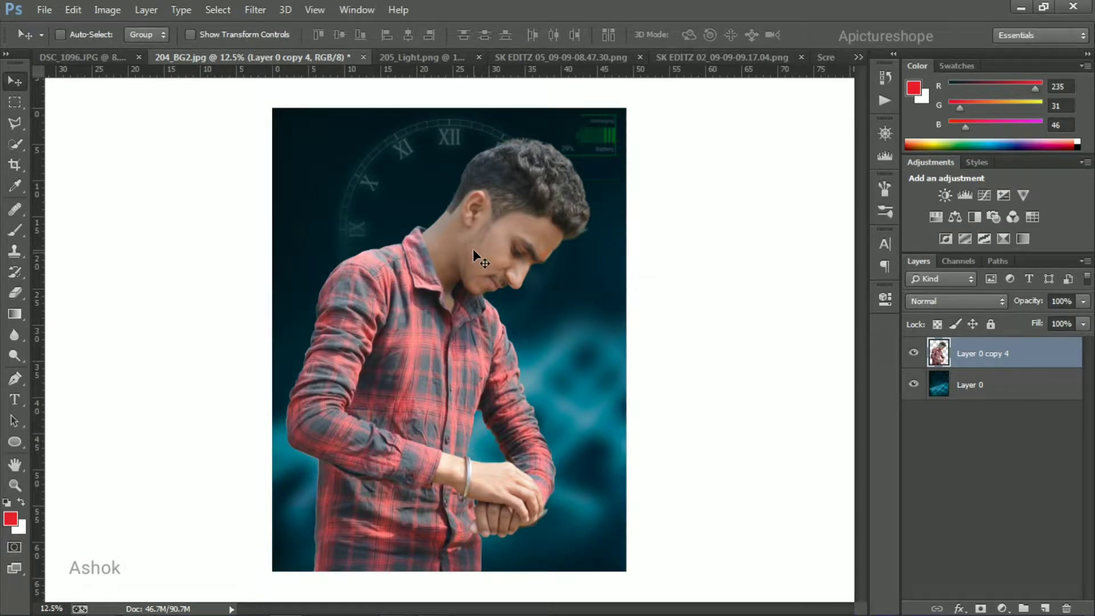
key(ctrl+t)
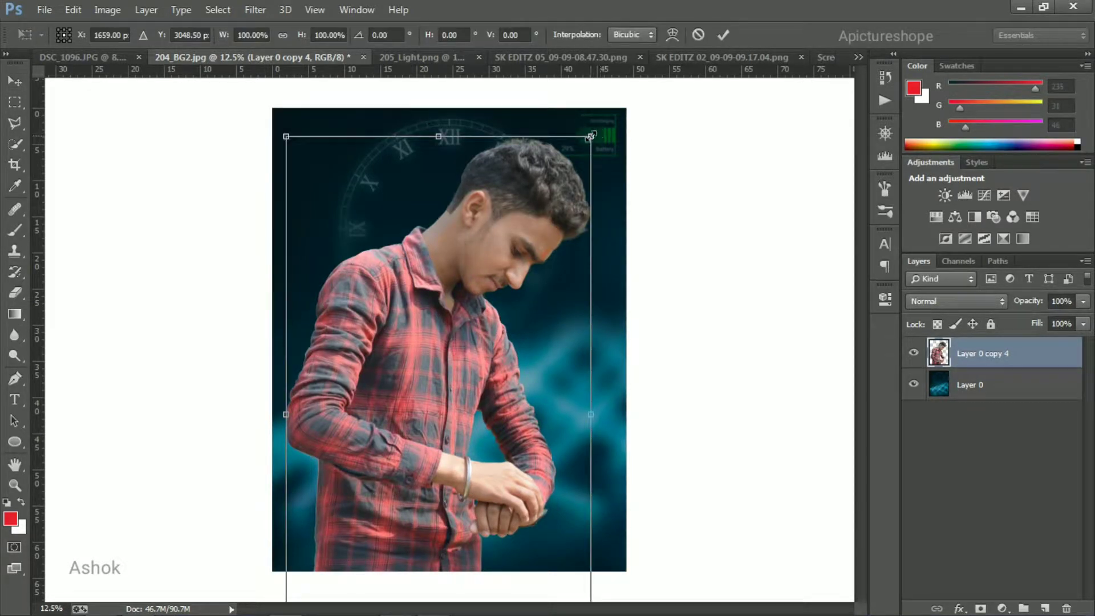
drag(579, 144, 547, 203)
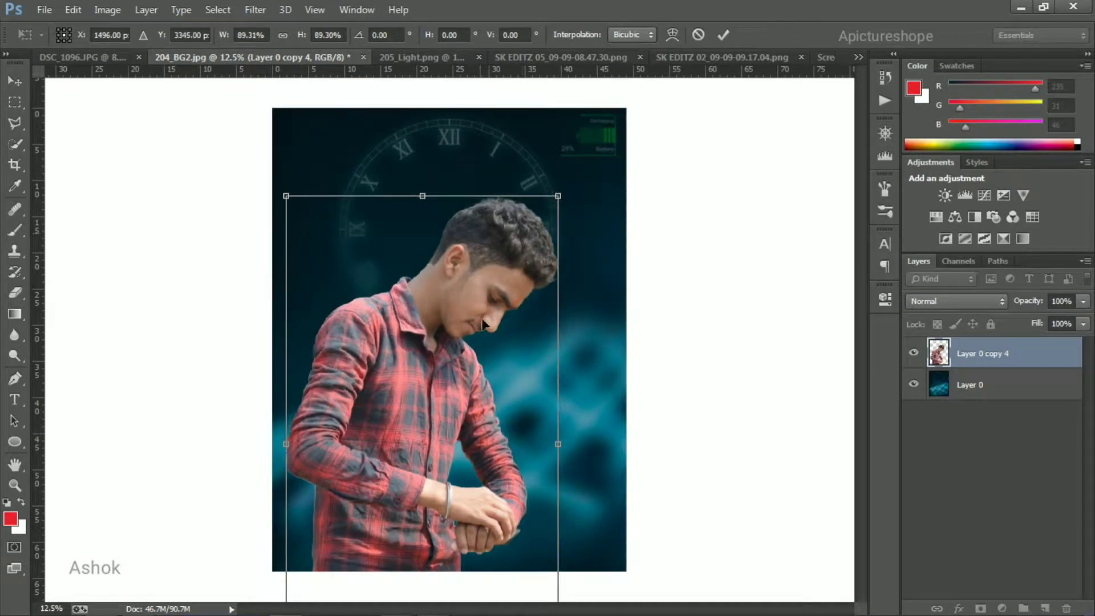
mouse_move(439, 373)
mouse_down()
mouse_move(439, 314)
mouse_move(440, 364)
mouse_up()
drag(559, 166, 539, 207)
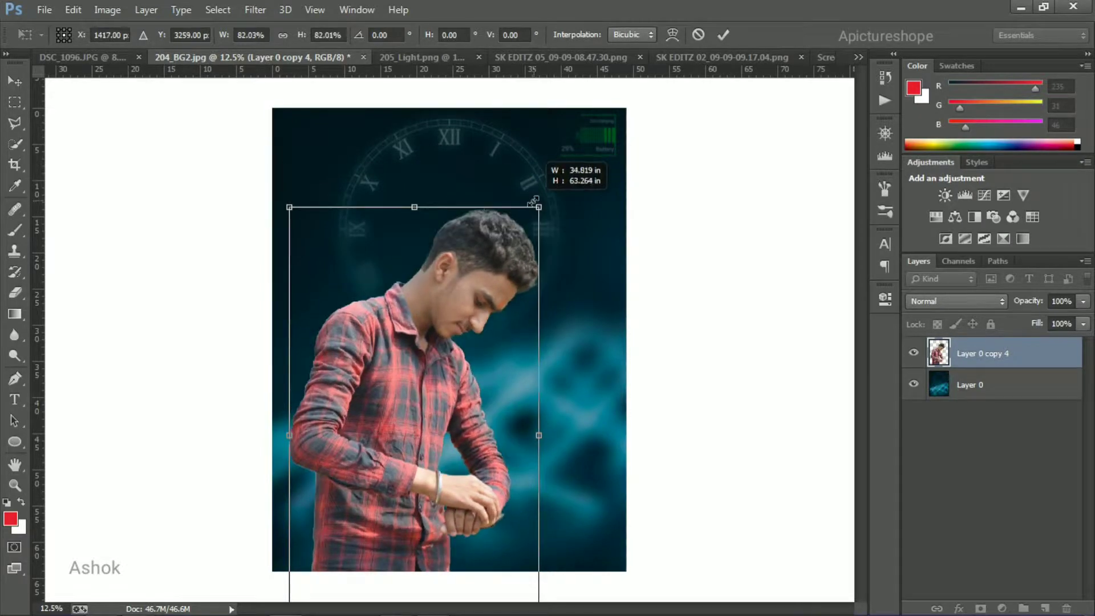
drag(482, 336, 481, 304)
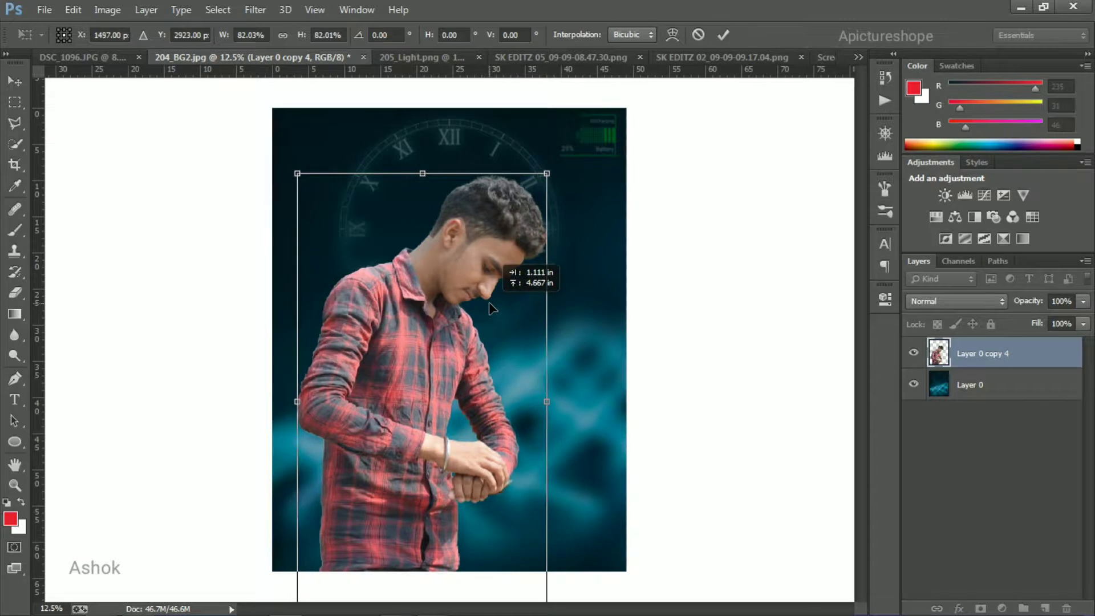
drag(481, 308, 490, 307)
click(723, 35)
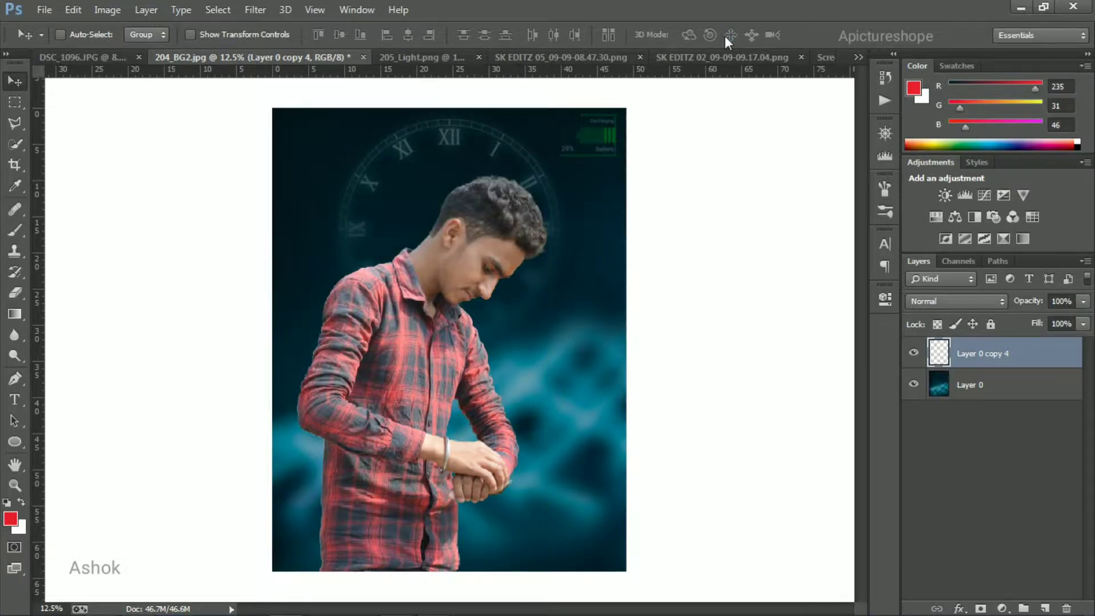
Step: Browse the 205_Light.png and SK EDITZ graphics and settle on the SK EDITZ 05 HUD
click(434, 58)
click(501, 57)
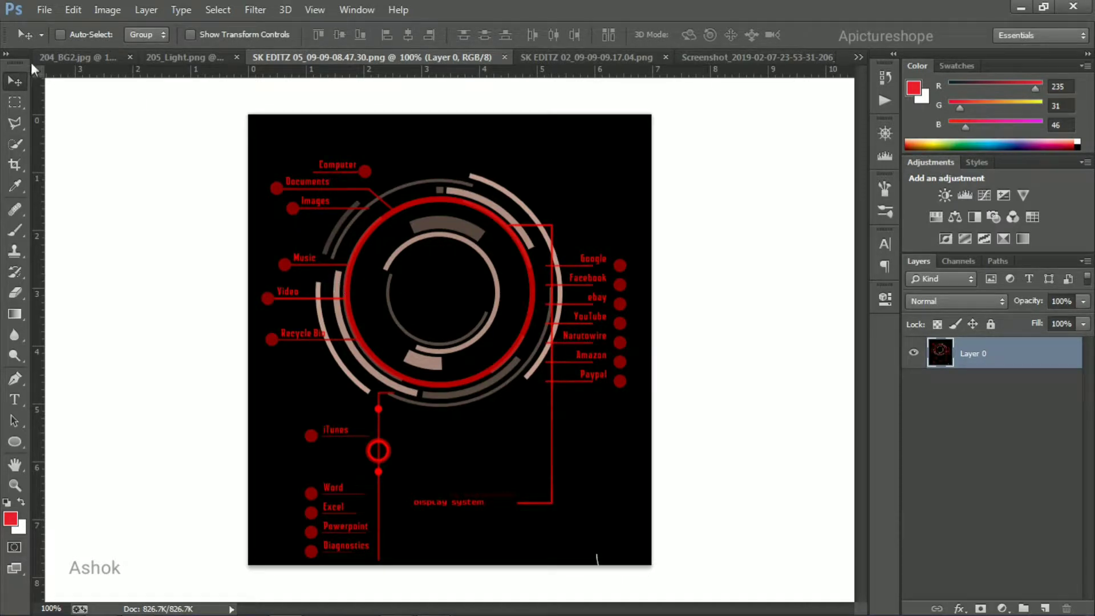
click(50, 57)
click(536, 56)
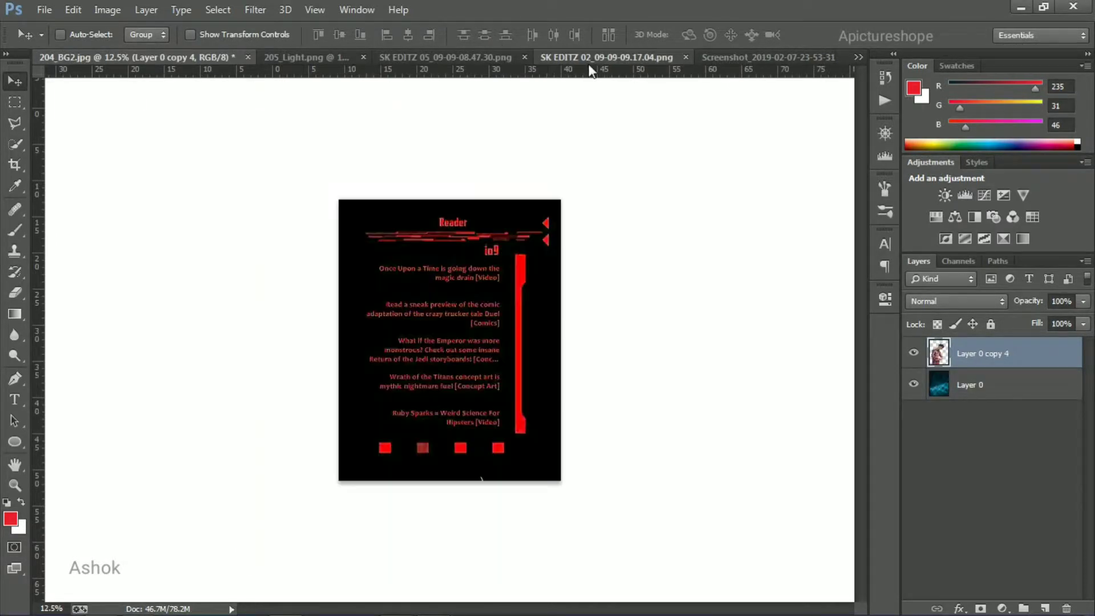
click(188, 57)
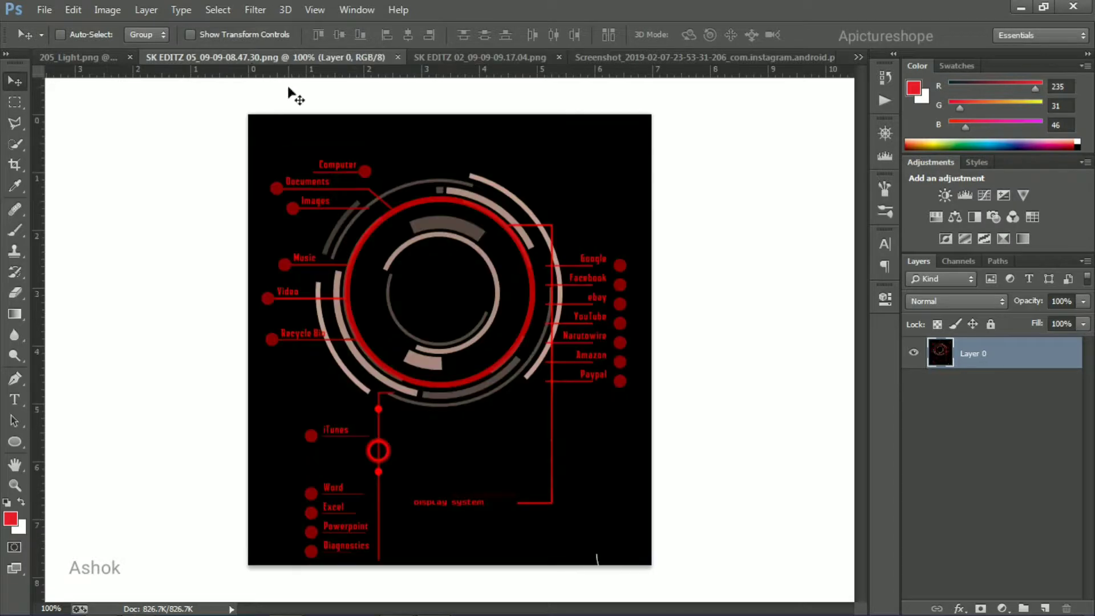
click(75, 55)
click(384, 57)
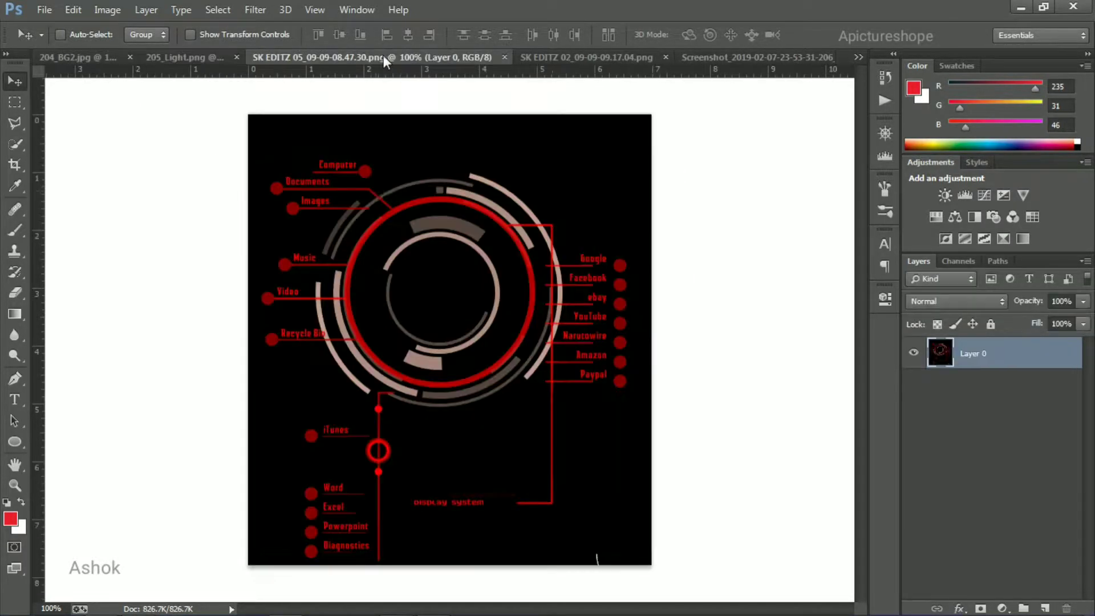
Step: Drag the SK EDITZ 05 HUD into 204_BG2.jpg and enlarge it to over 525%
mouse_move(382, 200)
mouse_down()
mouse_move(289, 159)
mouse_move(403, 238)
mouse_up()
key(ctrl+t)
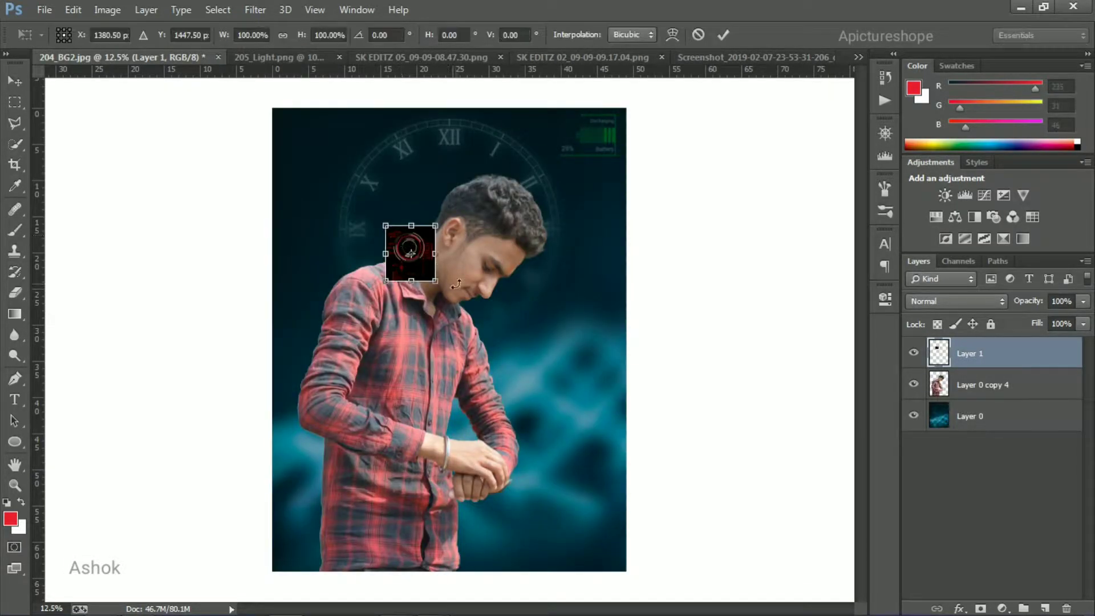
mouse_move(436, 281)
mouse_down()
mouse_move(644, 409)
mouse_move(706, 479)
mouse_up()
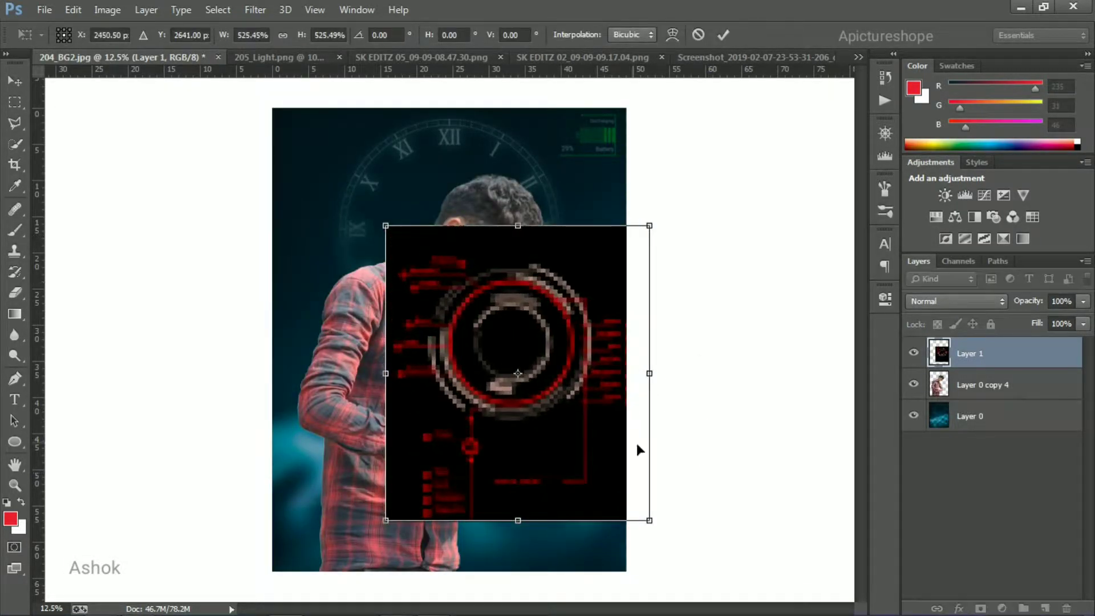
drag(622, 443, 508, 355)
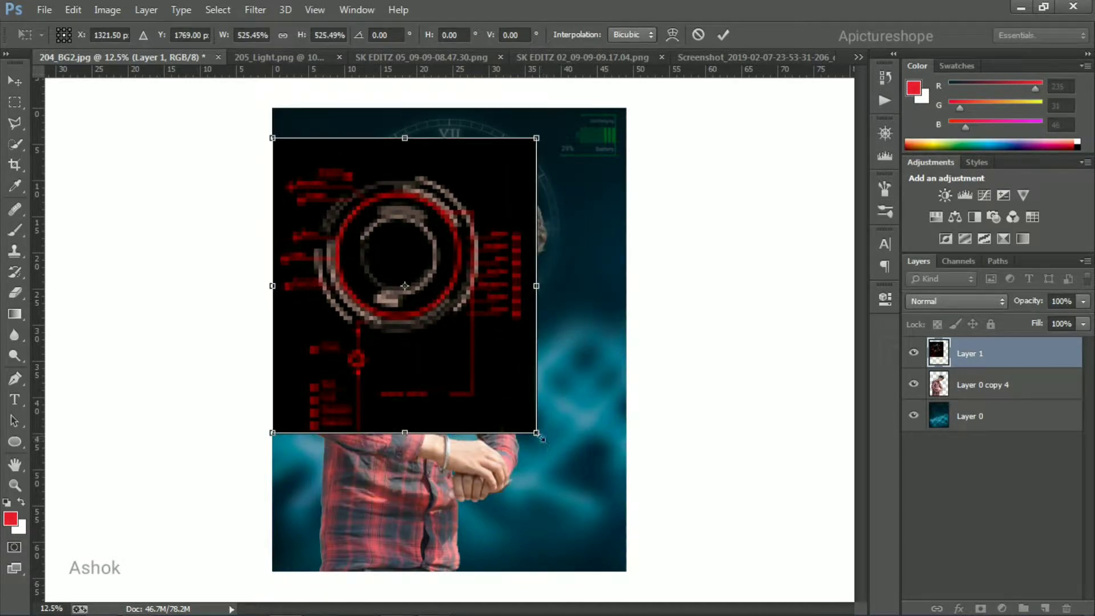
drag(536, 435, 616, 485)
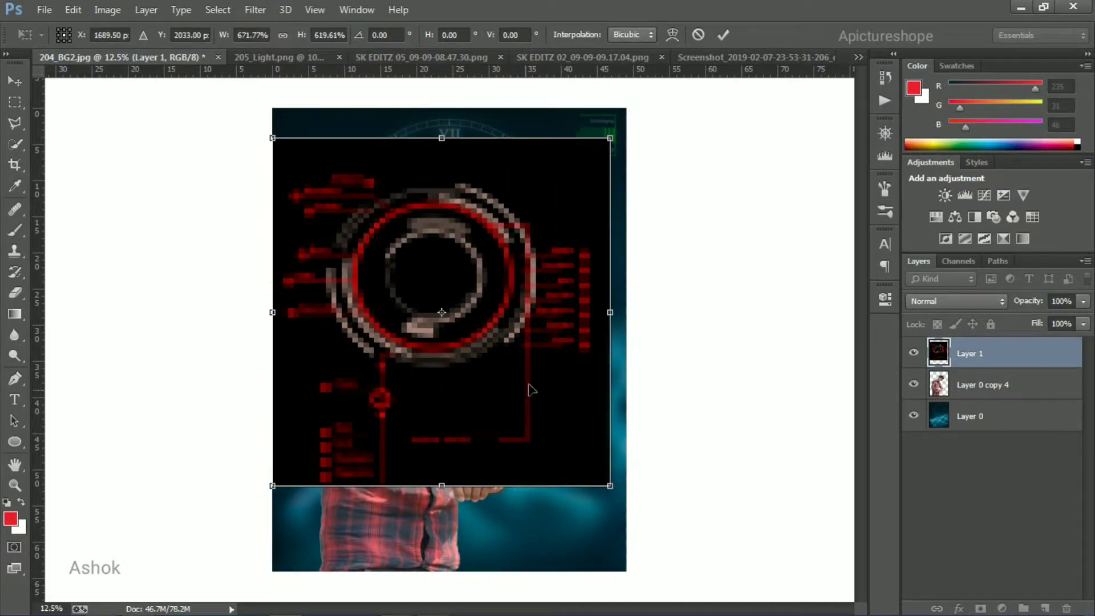
drag(531, 386, 530, 373)
click(724, 35)
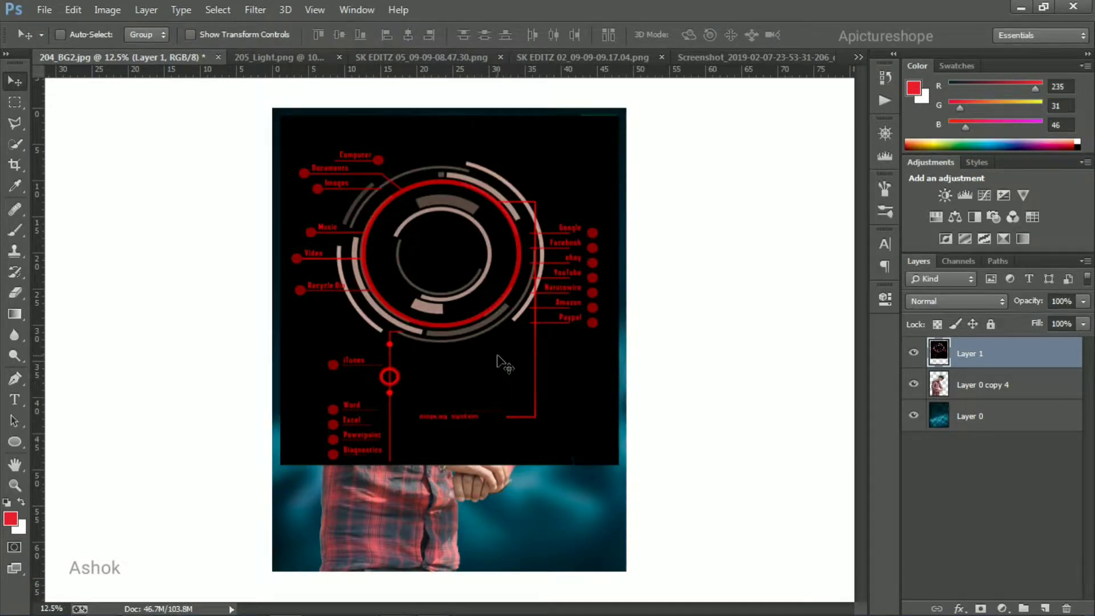
Step: Stretch the HUD graphic taller toward the top of the canvas
key(ctrl+t)
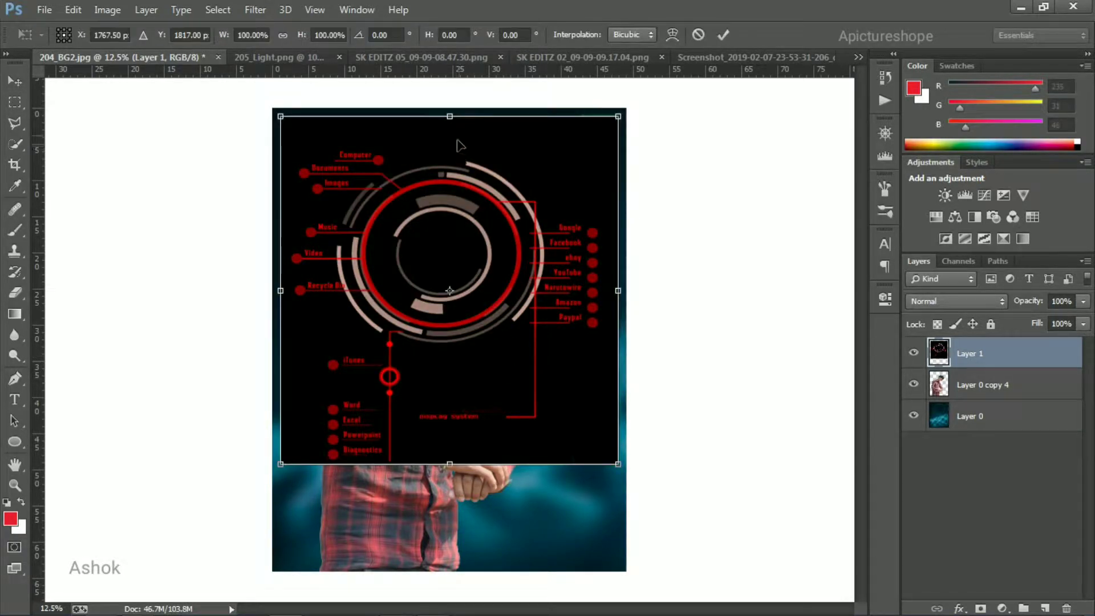
drag(450, 108, 450, 92)
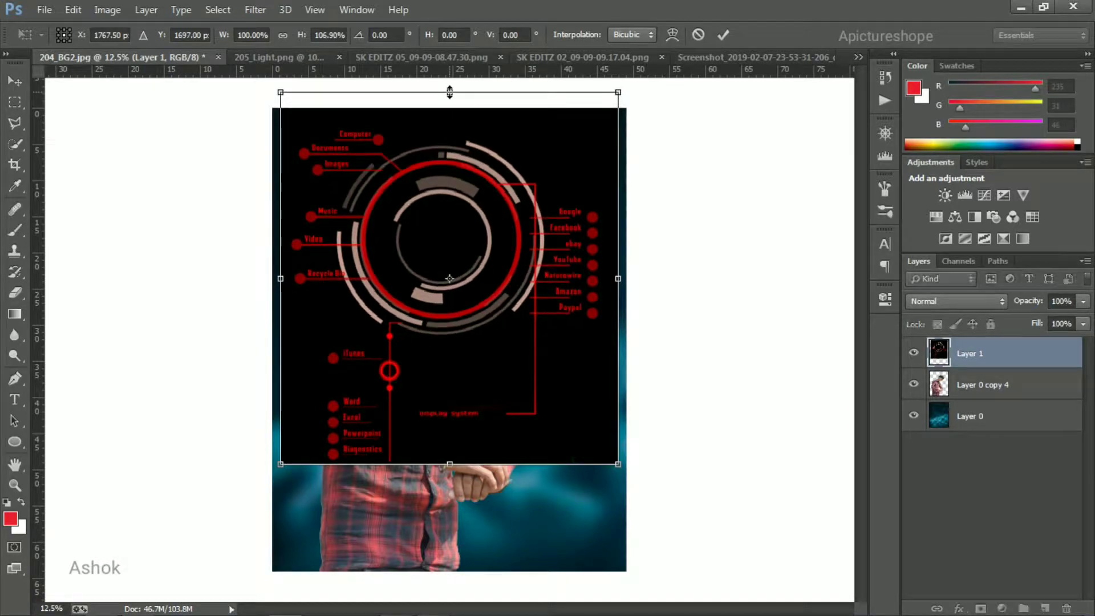
click(723, 35)
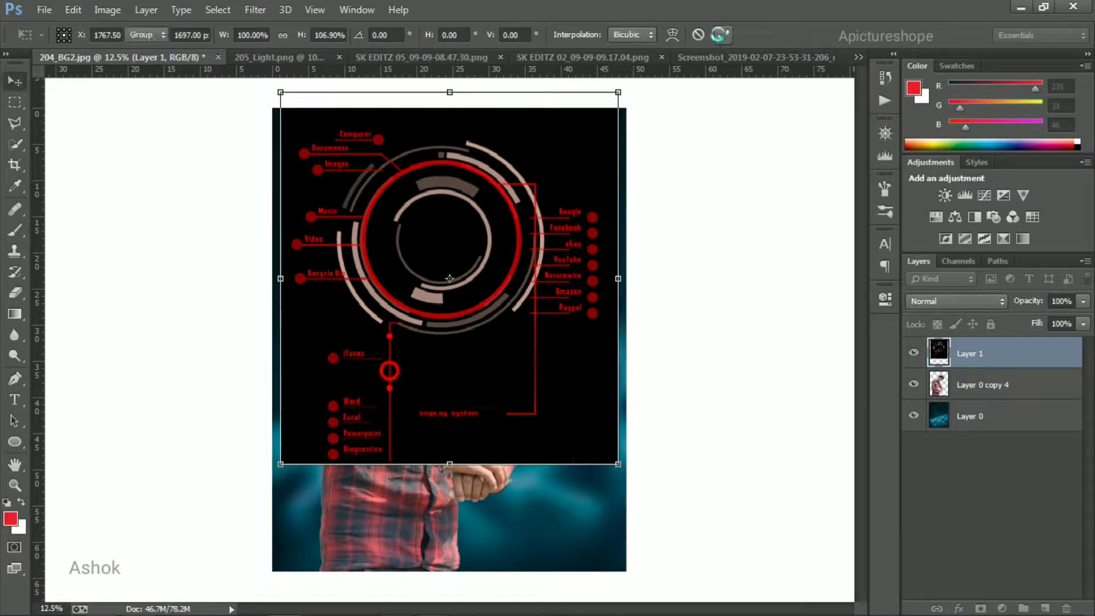
Step: Set the HUD layer to Screen blend mode and move it below the man's layer
click(918, 294)
click(929, 138)
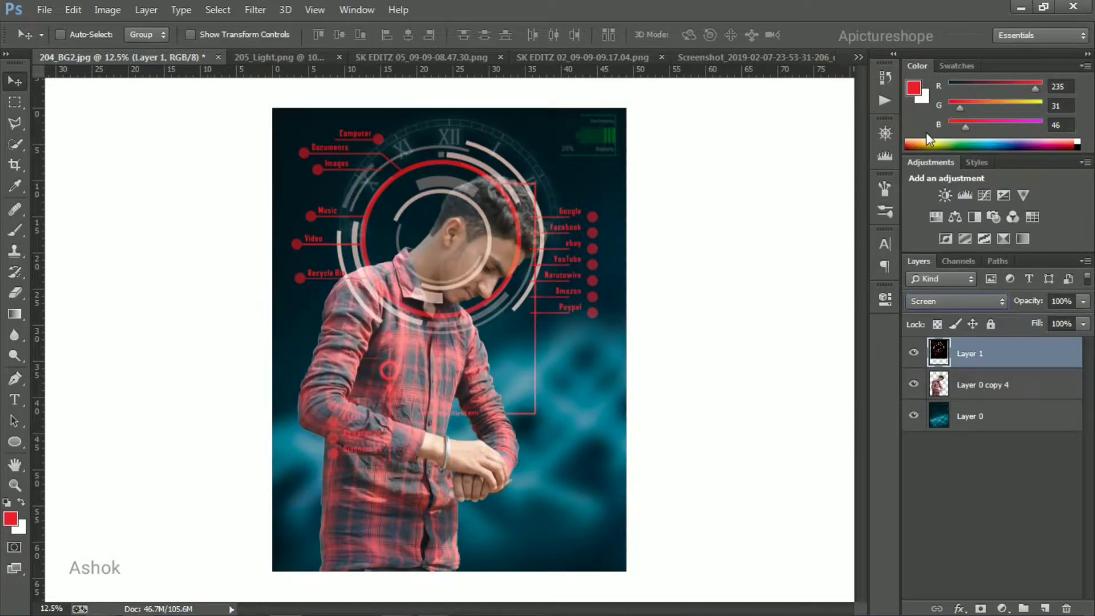
drag(972, 354, 974, 396)
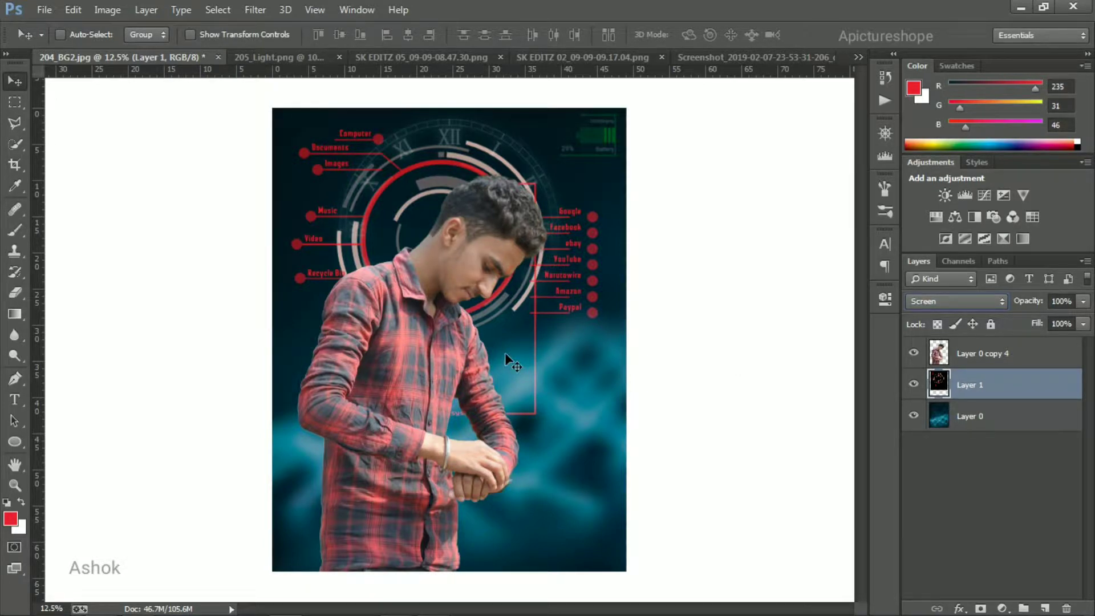
Step: Shift the man left and the HUD right so the ring frames his head
click(948, 358)
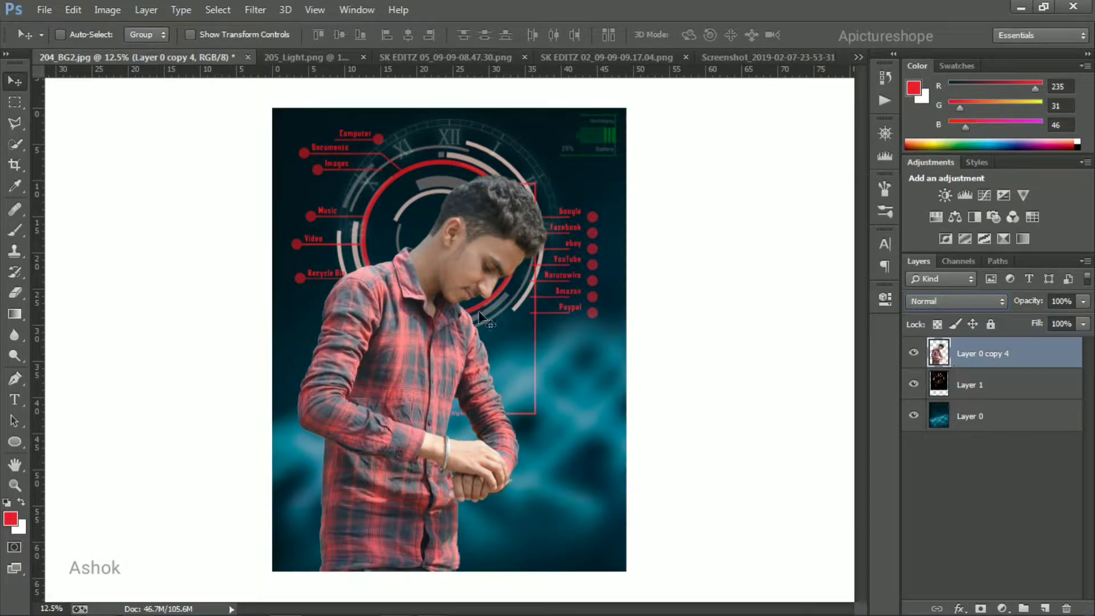
drag(478, 317, 467, 320)
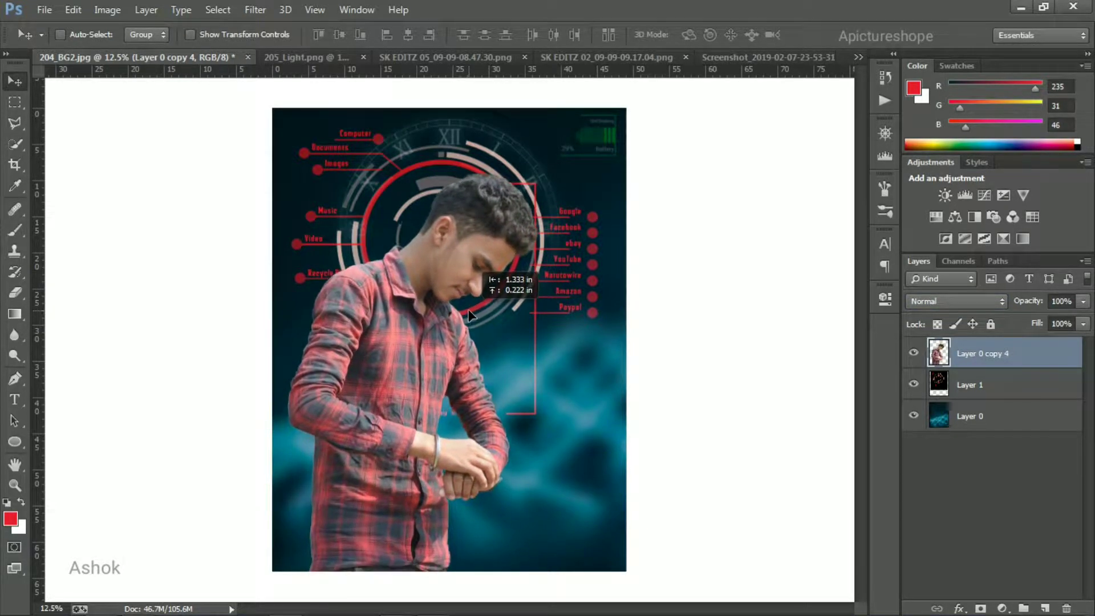
drag(468, 315, 463, 309)
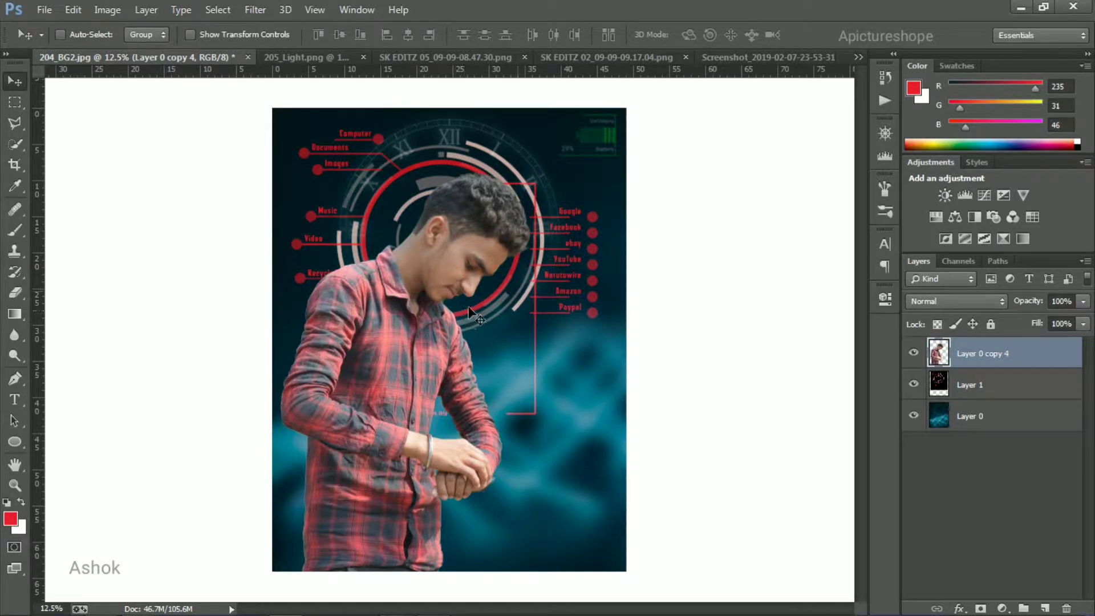
key(alt+bracketleft)
drag(529, 310, 537, 311)
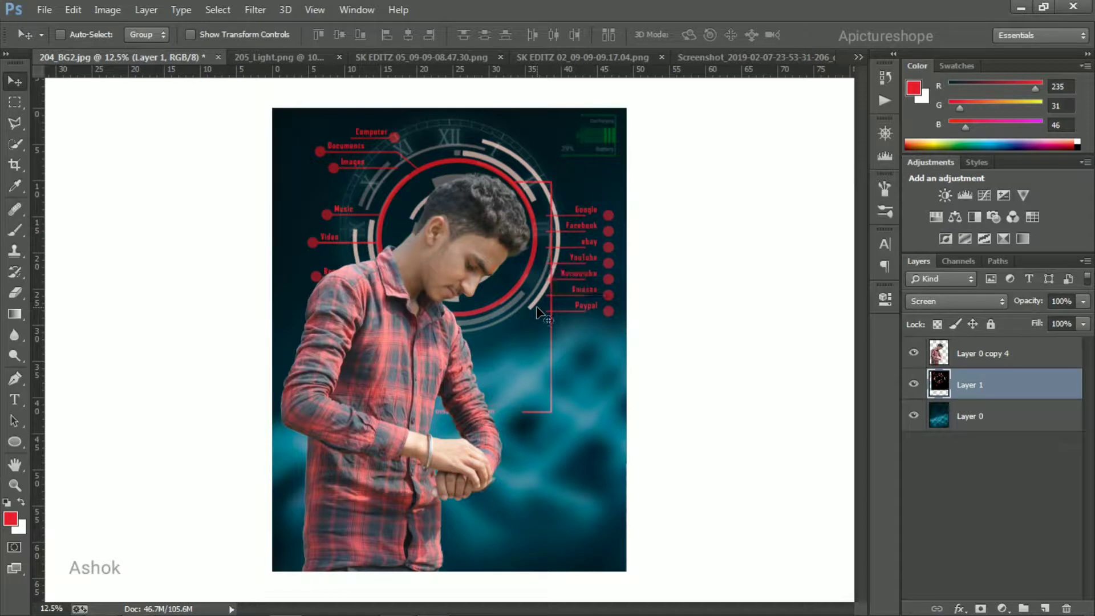
click(942, 355)
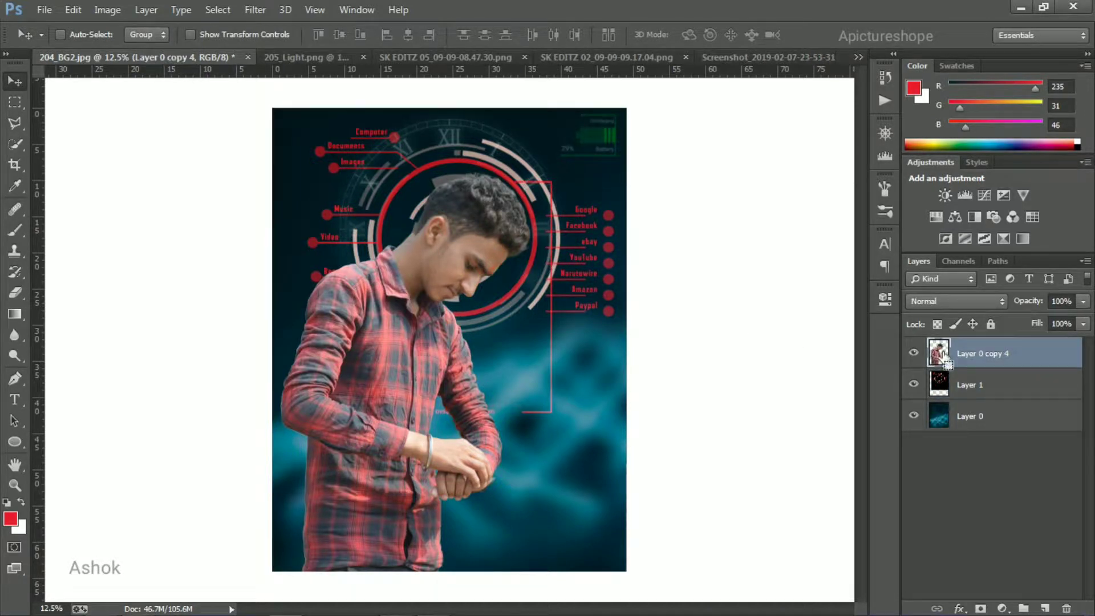
Step: Scale the man to about 93% and nudge him up and right inside the ring
key(ctrl+t)
drag(534, 166, 517, 200)
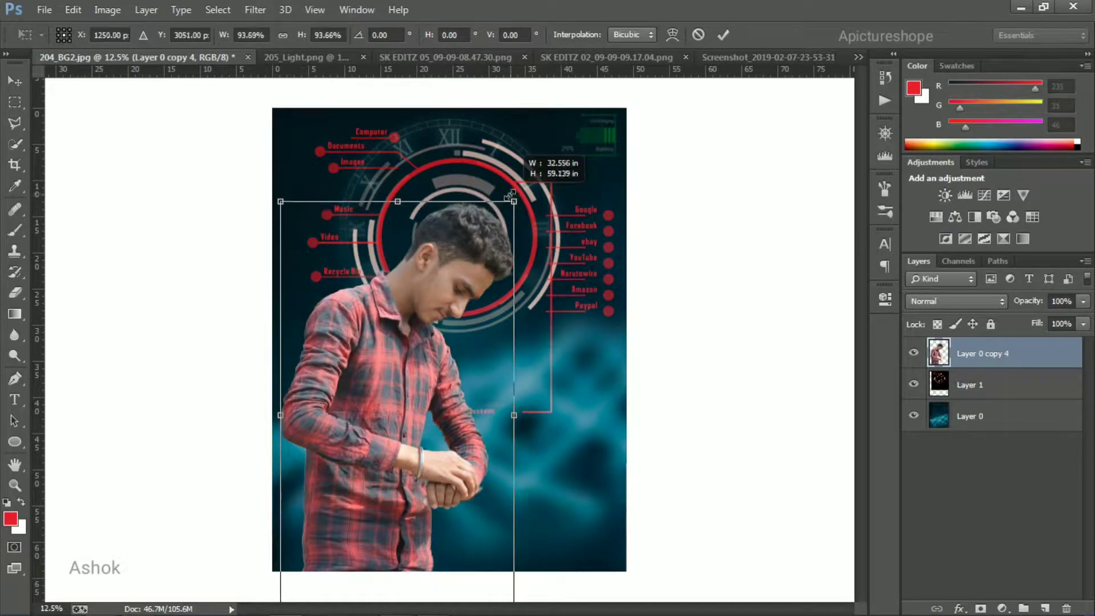
drag(451, 295, 459, 306)
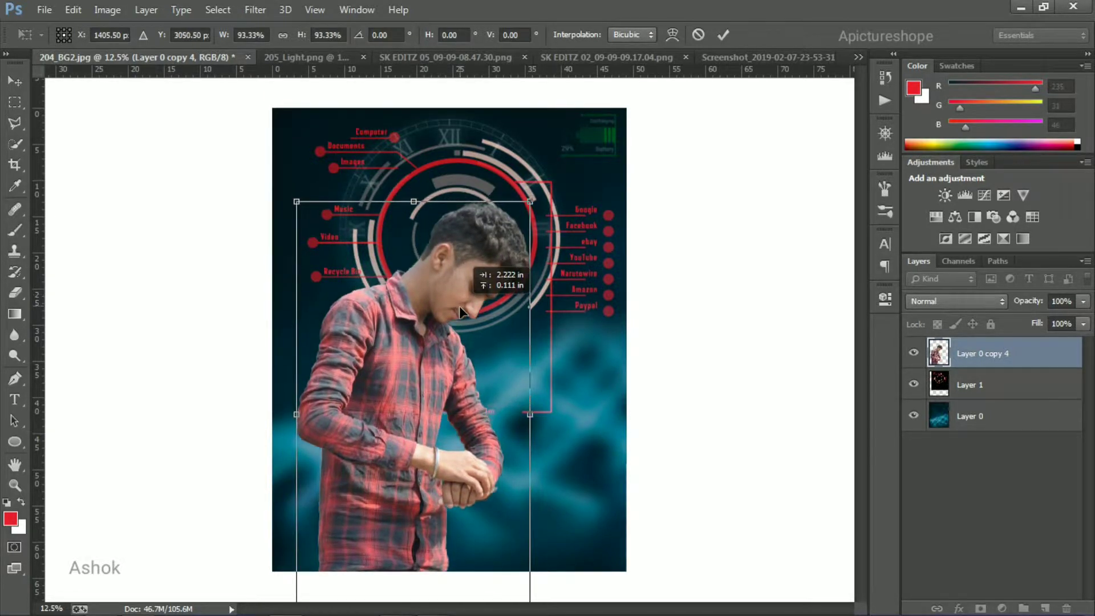
click(726, 36)
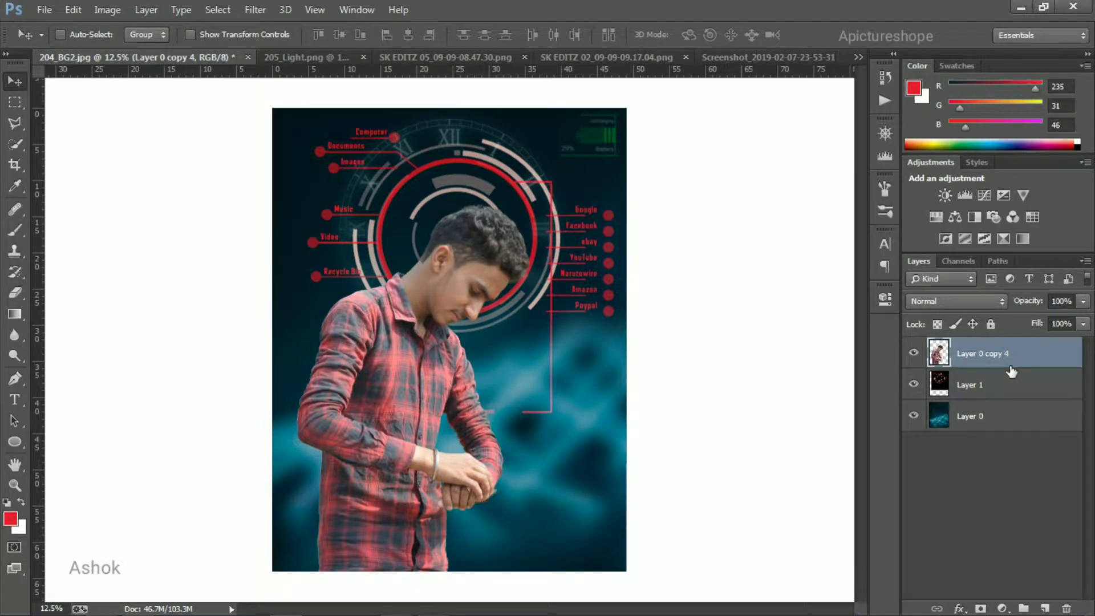
Step: In Camera Raw, set Exposure +0.70, Contrast +33, Shadows -27 and Blacks -24
click(254, 10)
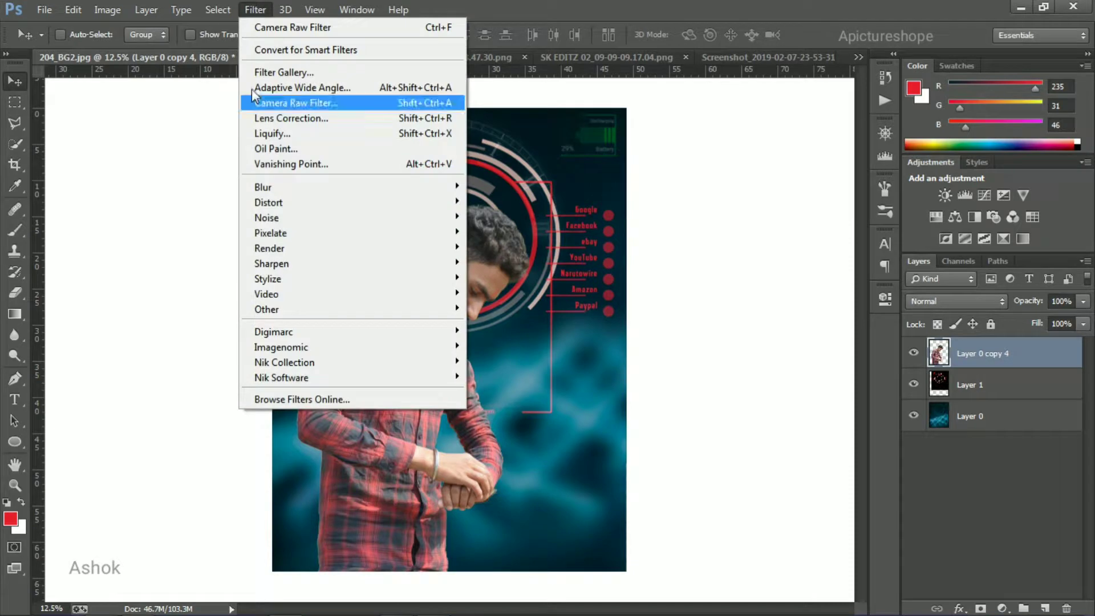
click(297, 103)
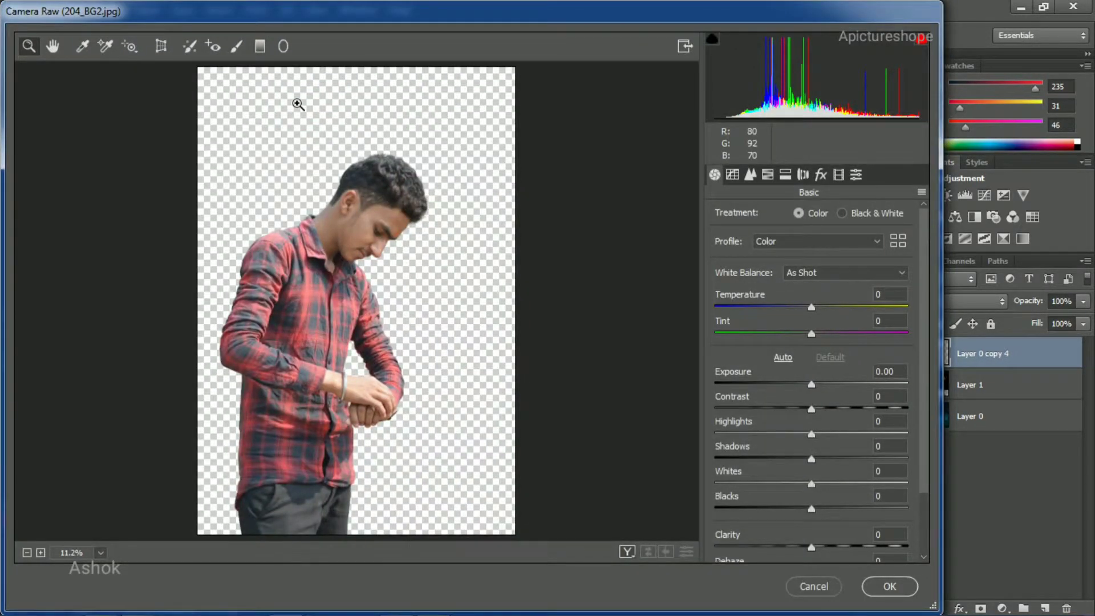
click(825, 385)
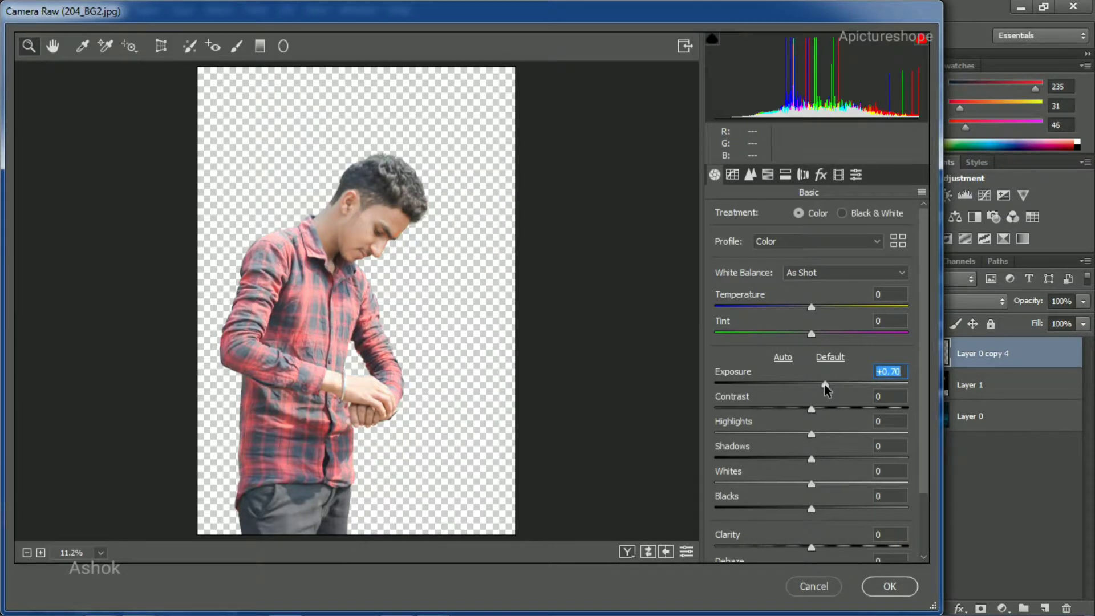
click(834, 408)
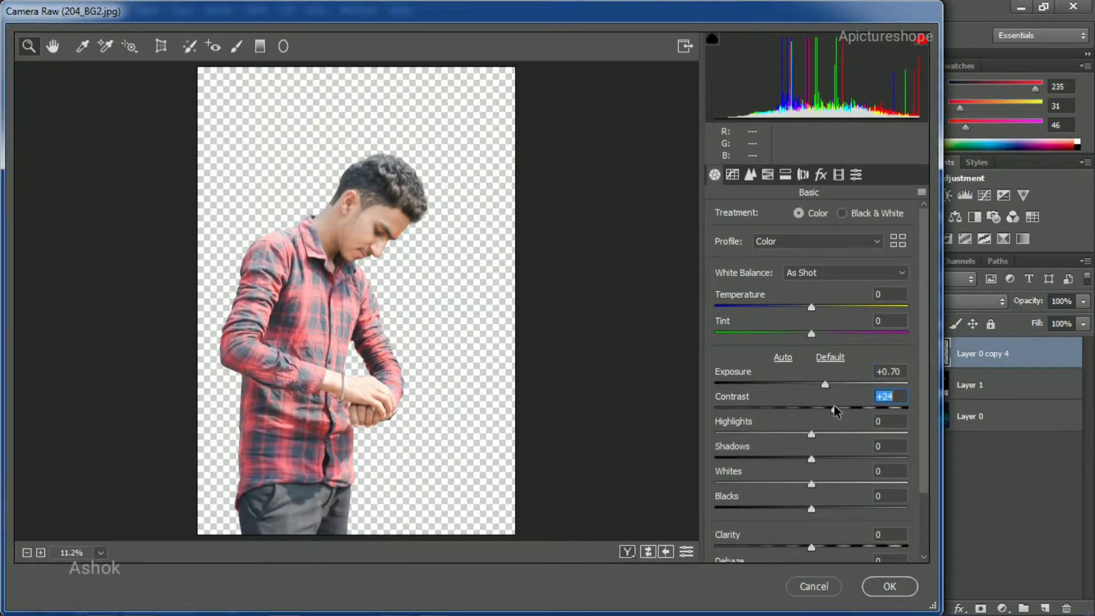
drag(835, 409, 844, 408)
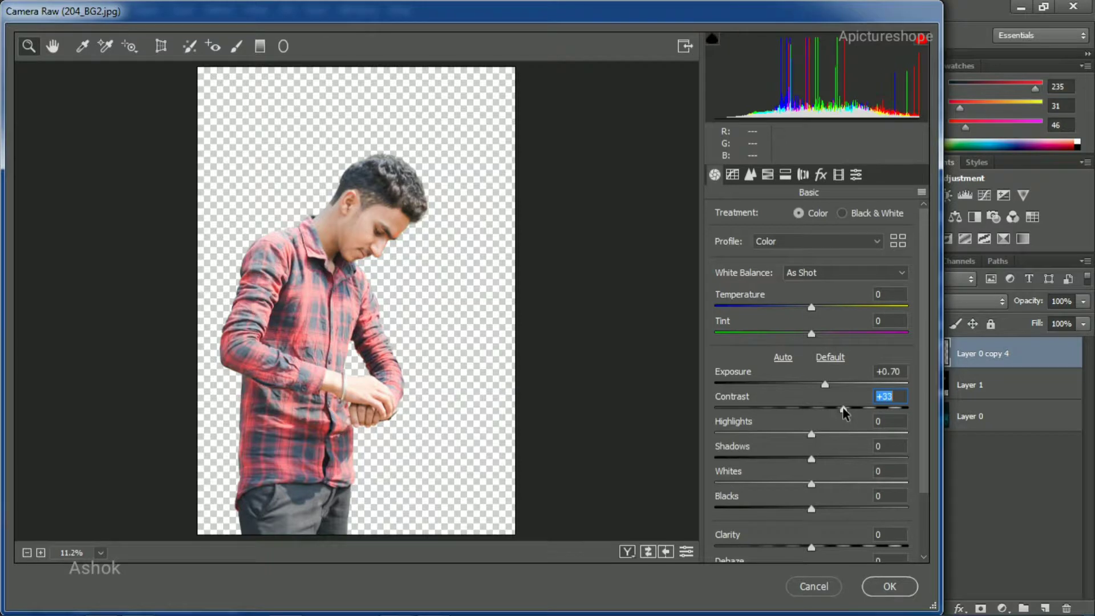
drag(811, 459, 785, 460)
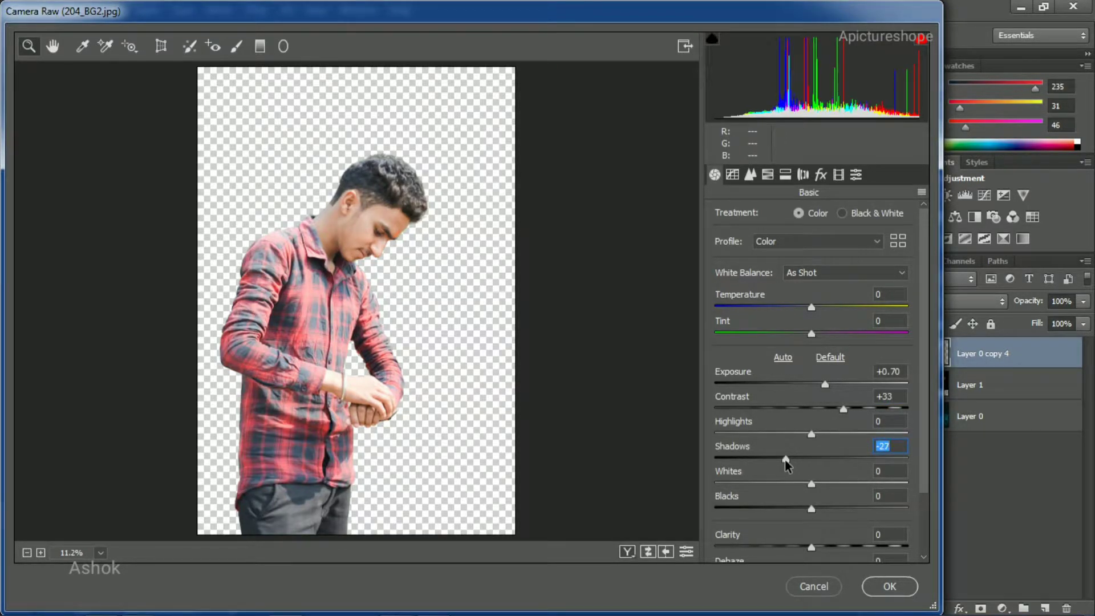
click(788, 508)
scroll(930, 505, down, 3)
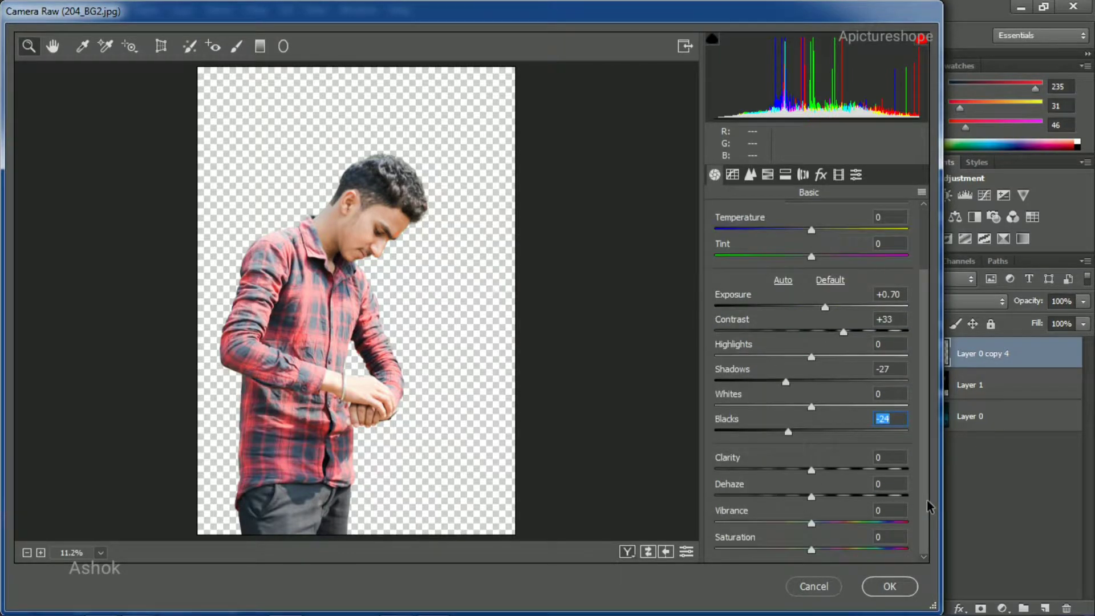
Step: Add Clarity +15, a saturation boost, Vibrance +10 and a little Dehaze
click(826, 469)
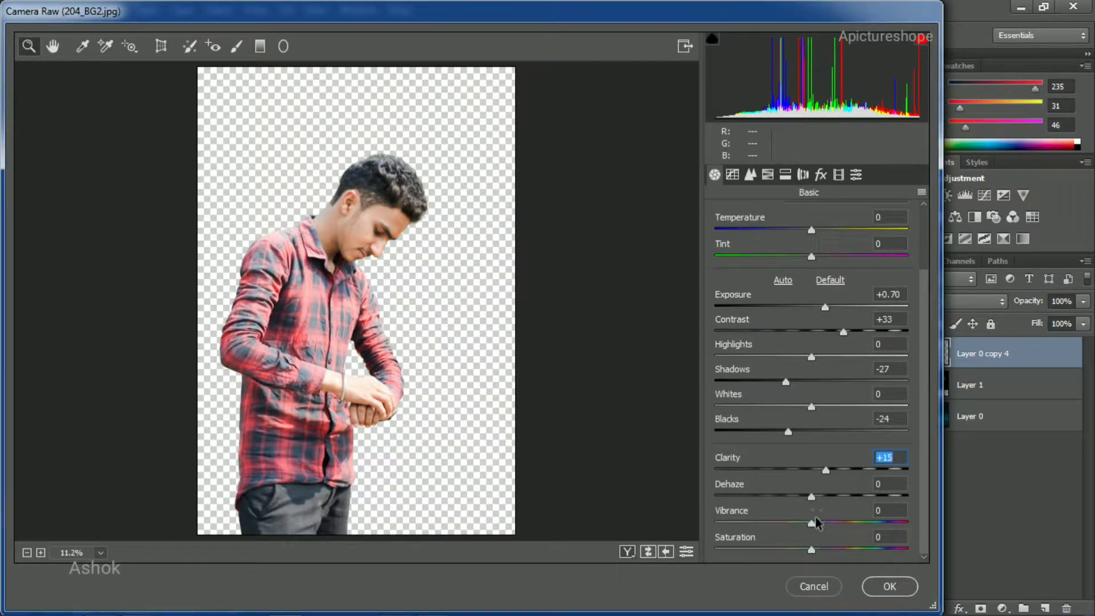
click(830, 549)
drag(830, 550, 844, 552)
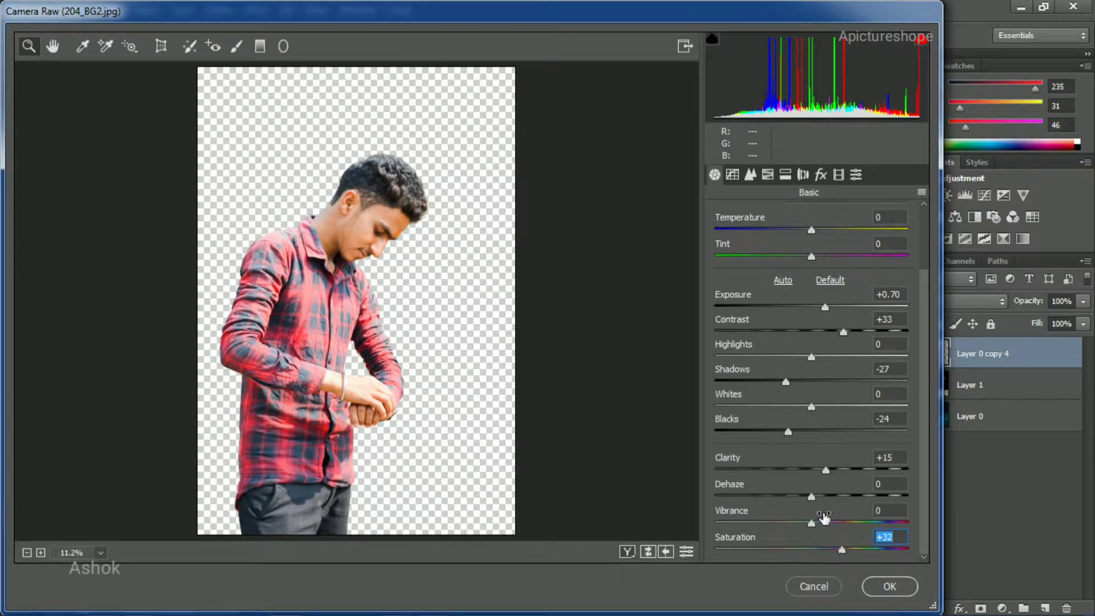
click(821, 525)
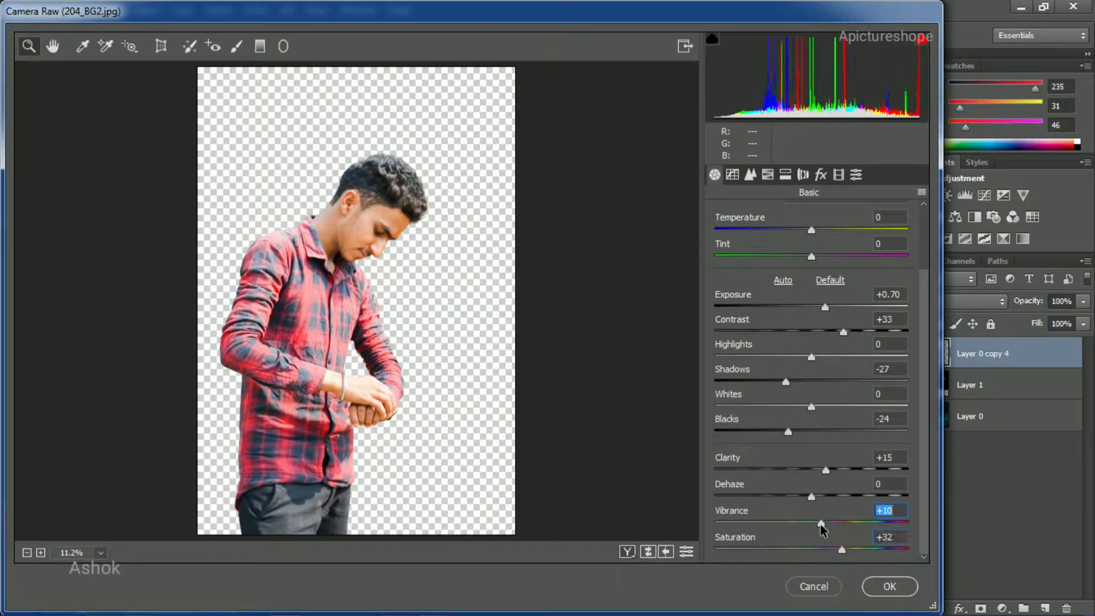
click(828, 495)
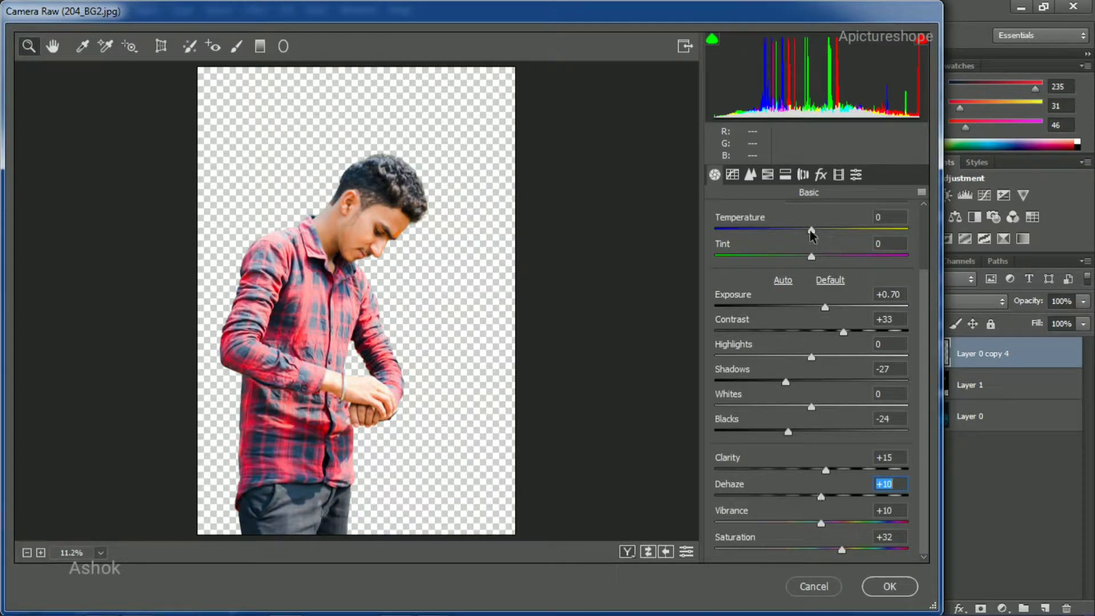
Step: In HSL, adjust Oranges luminance, Oranges saturation -18, and Reds saturation about +31
click(768, 174)
click(827, 217)
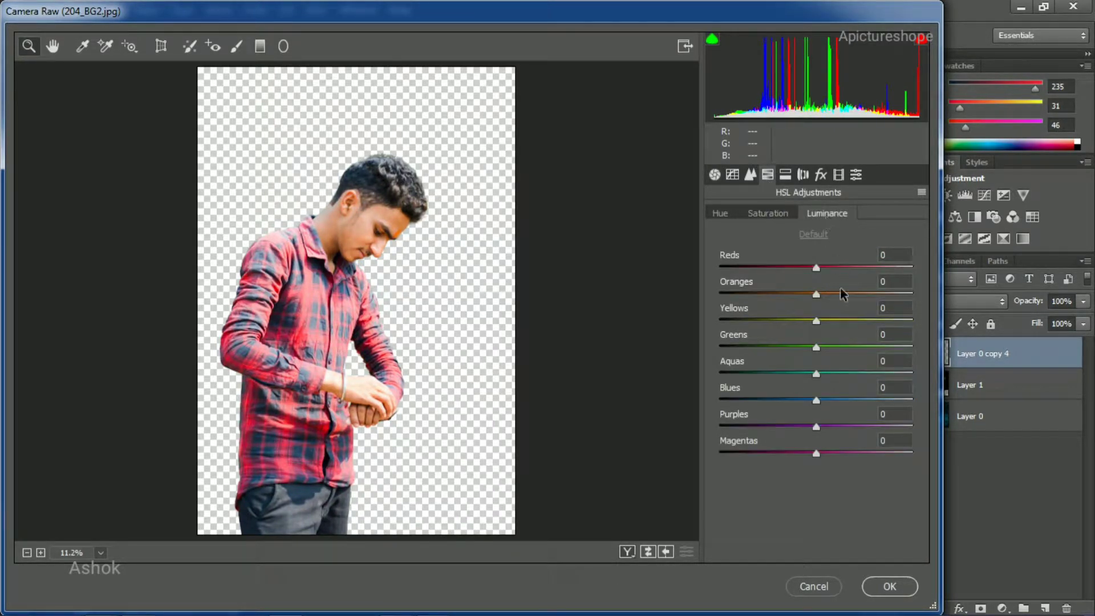
mouse_move(816, 295)
mouse_down()
mouse_move(834, 294)
mouse_move(798, 294)
mouse_up()
click(767, 213)
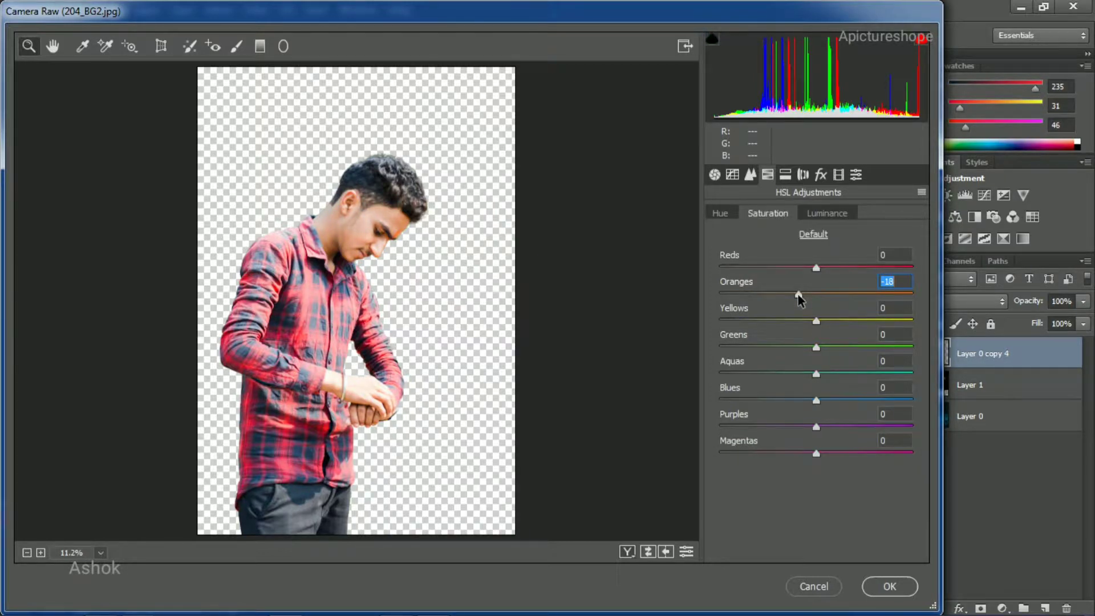
drag(817, 268, 848, 267)
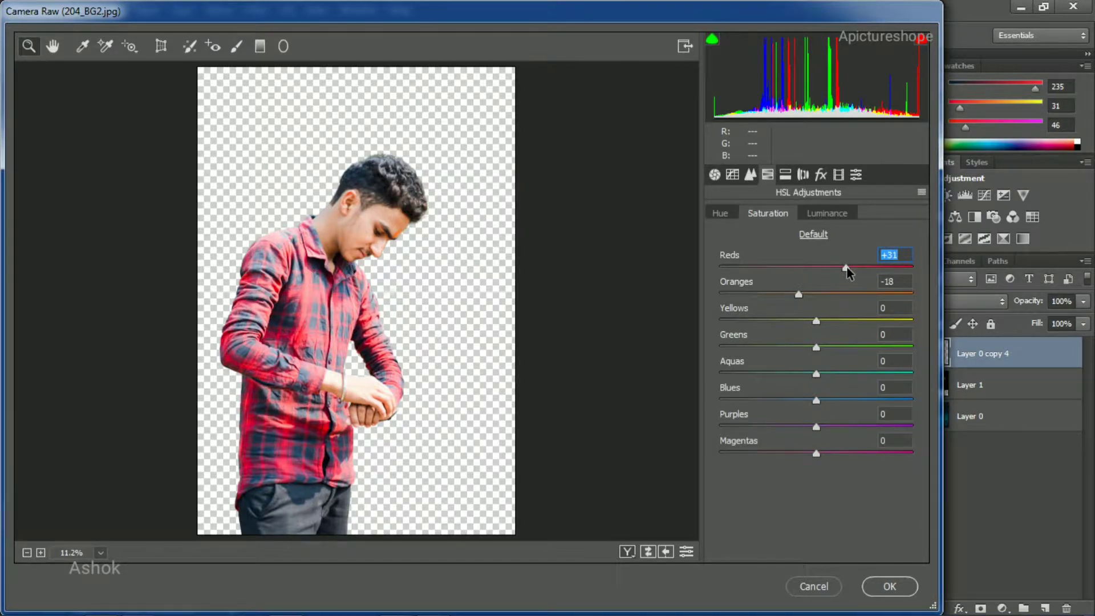
Step: Set sharpening amount 13 and luminance noise reduction 10
click(751, 175)
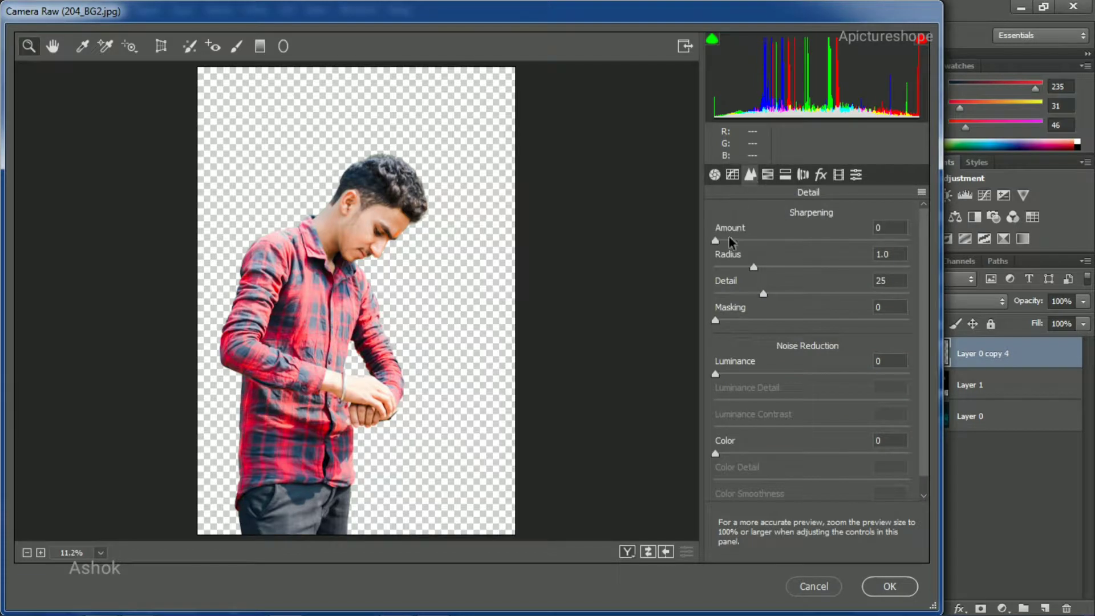
drag(729, 242, 734, 243)
click(733, 374)
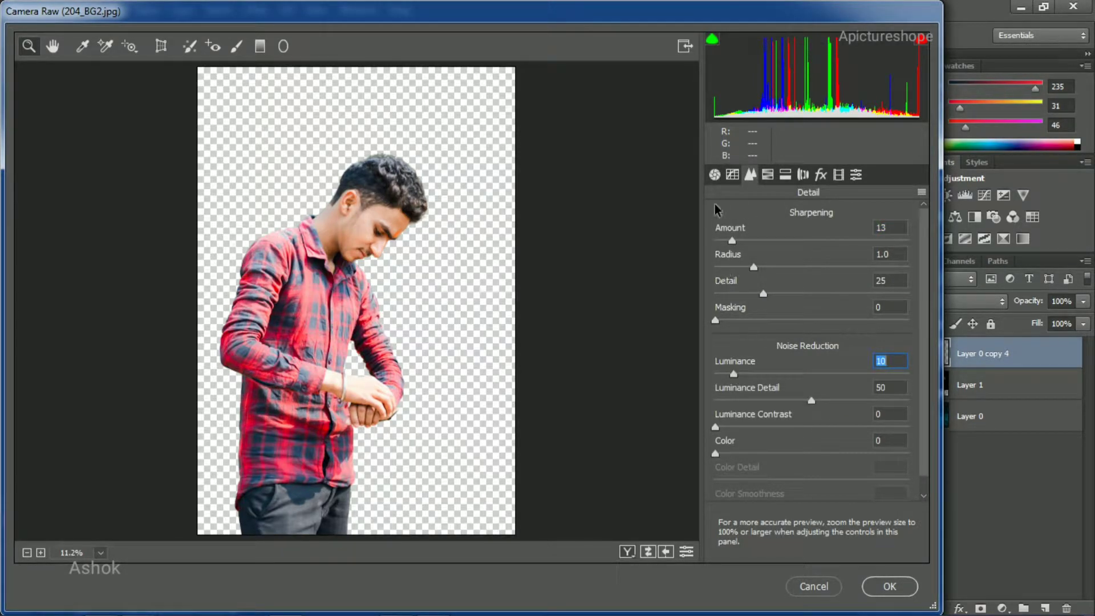
Step: Set Temperature to +3 and Clarity to +22, then apply the Camera Raw grading
click(714, 174)
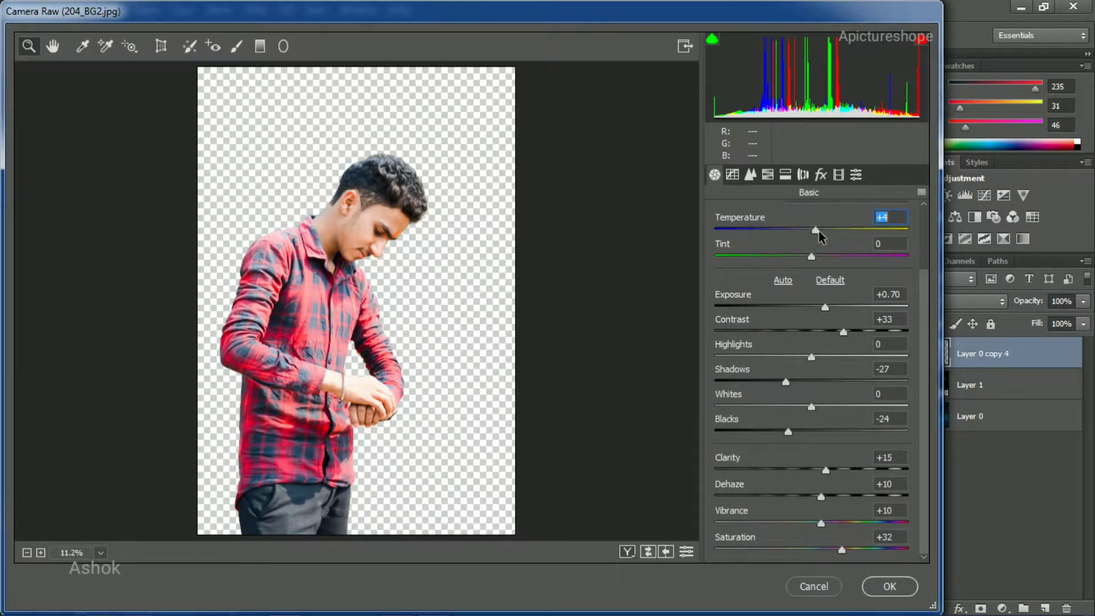
drag(819, 231, 825, 231)
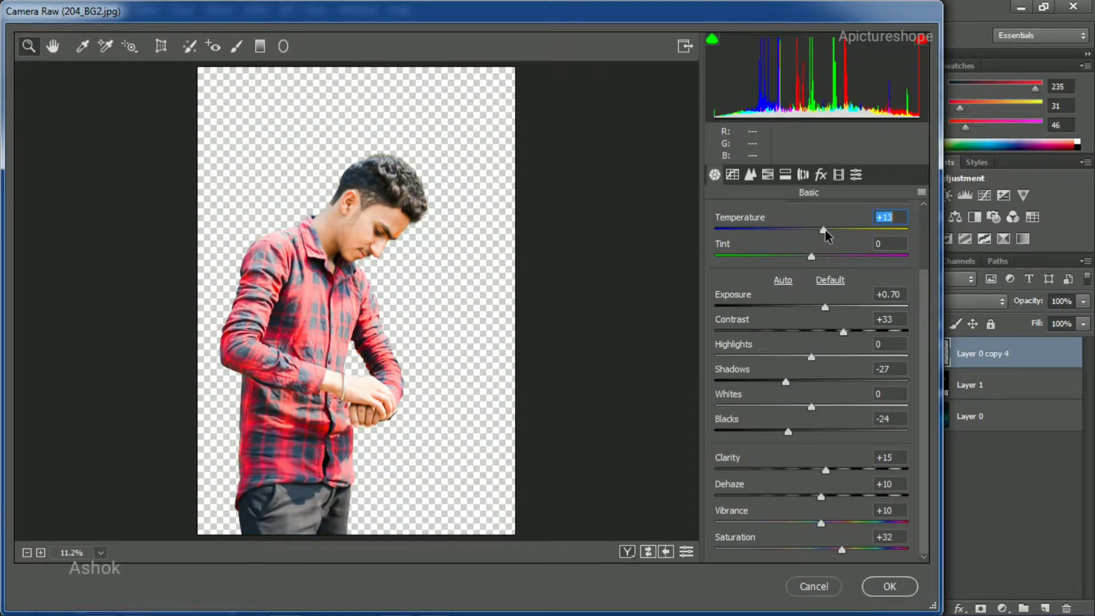
drag(825, 231, 814, 231)
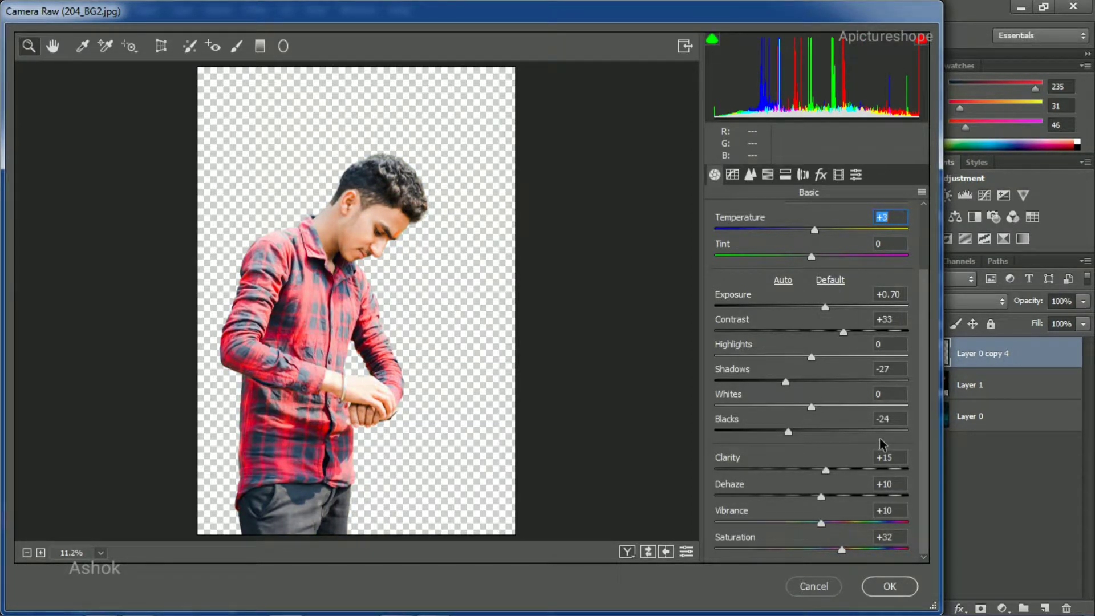
drag(826, 470, 833, 470)
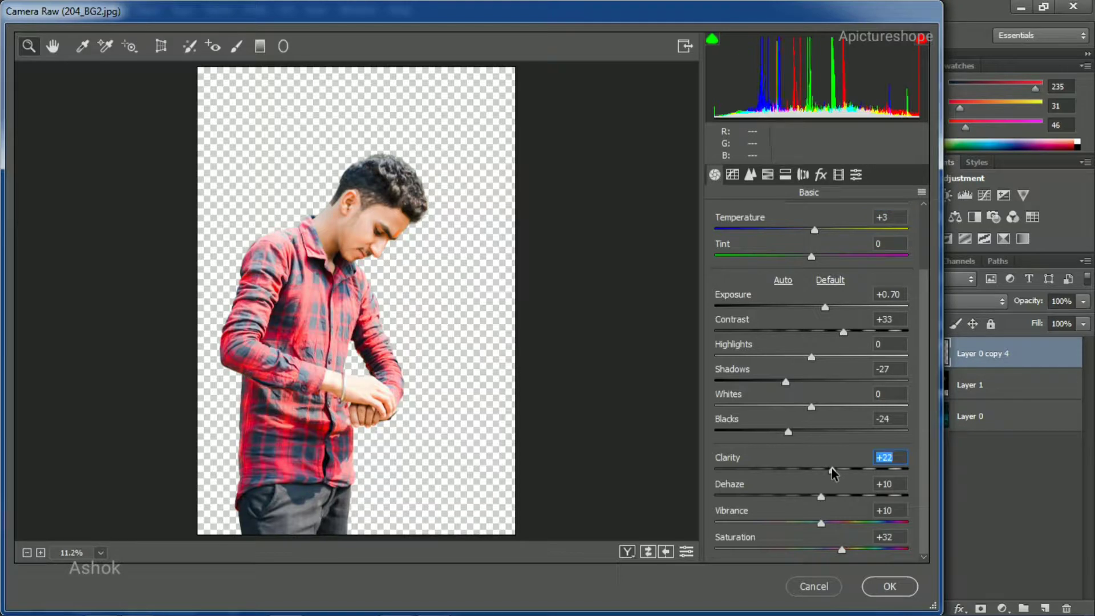
click(889, 587)
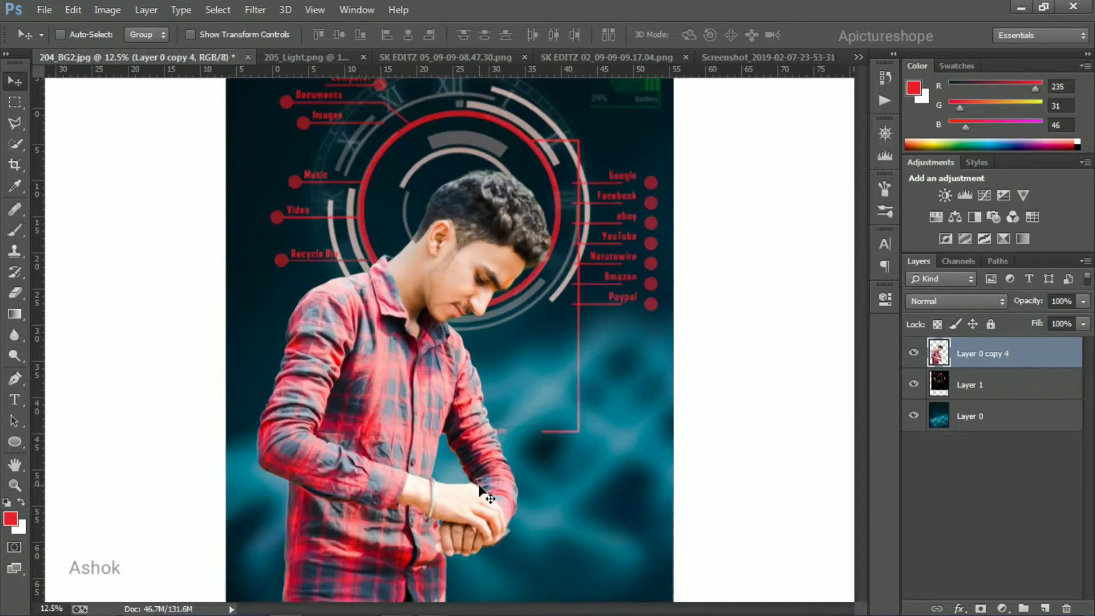
Step: Zoom in on the man's face, sample his forehead skin tone, and add an empty layer
key(ctrl+plus)
key(ctrl+plus)
key(ctrl+plus)
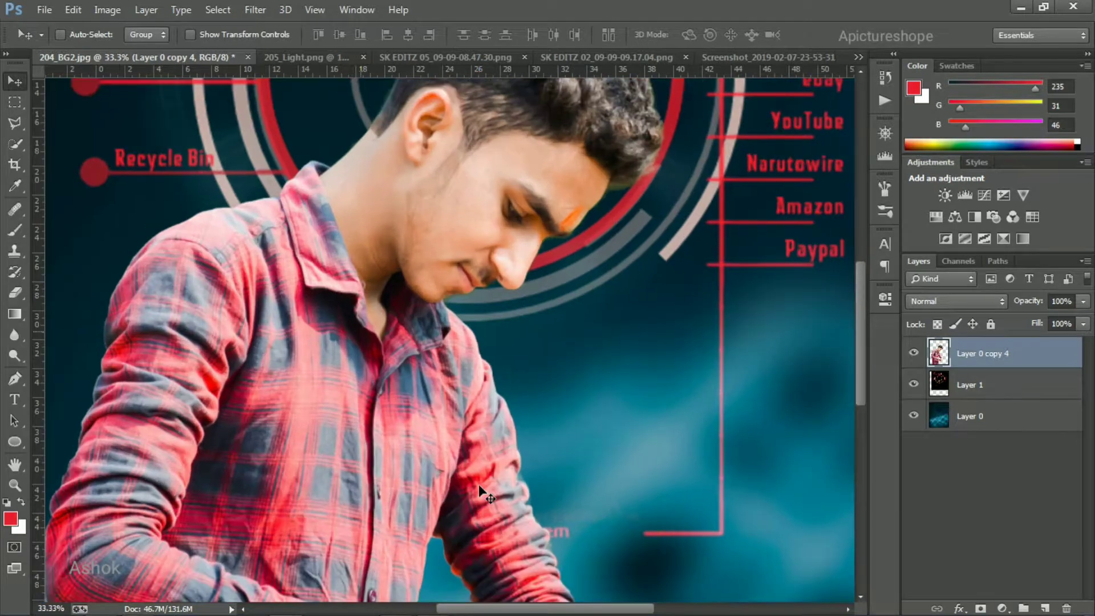
drag(858, 347, 861, 300)
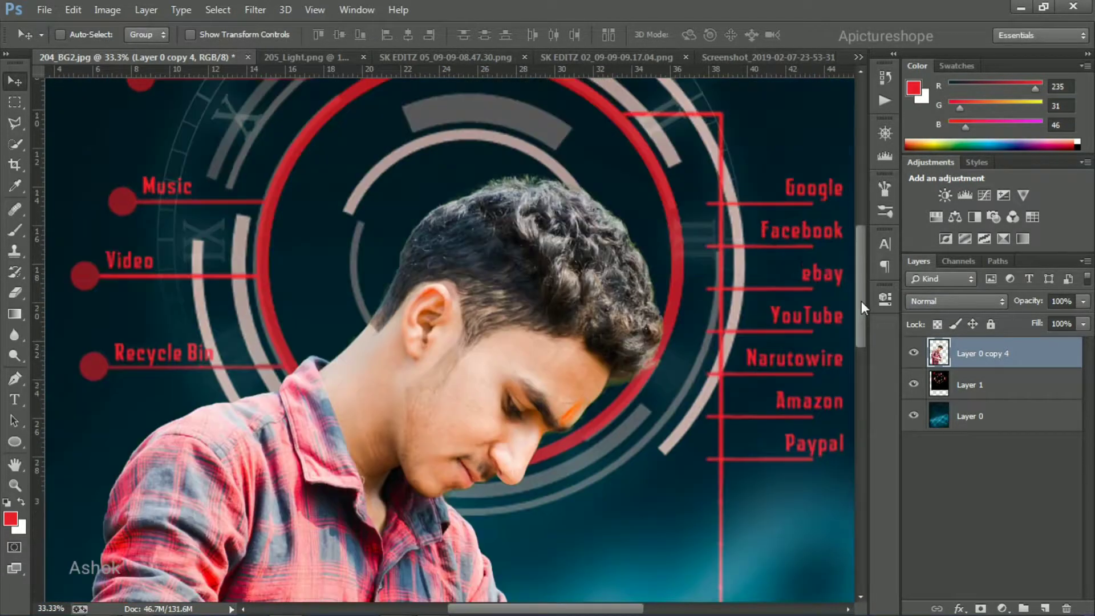
key(ctrl+plus)
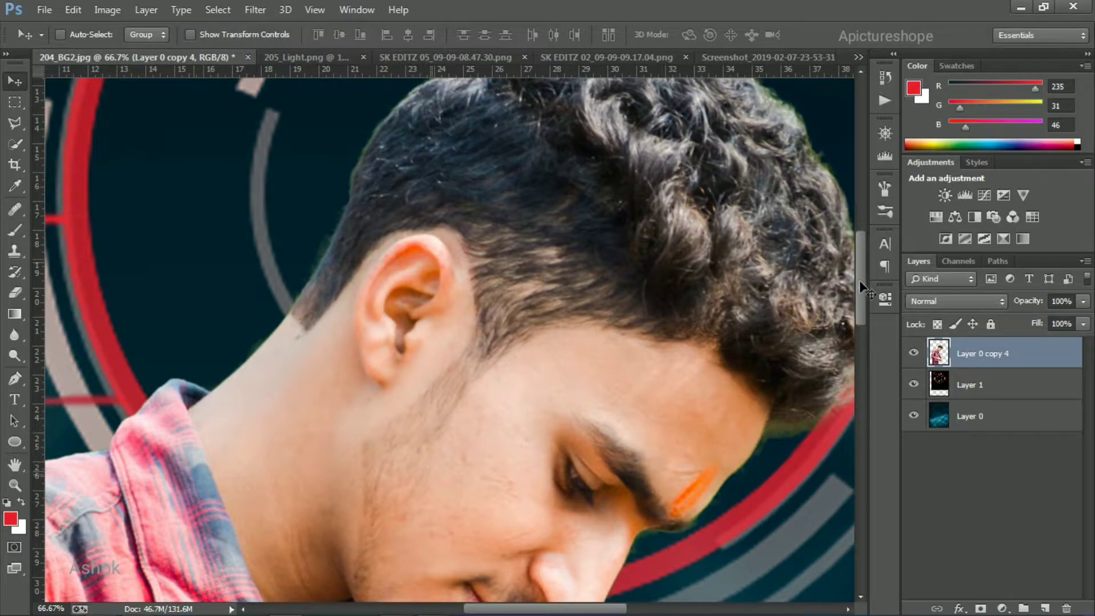
drag(860, 282, 862, 301)
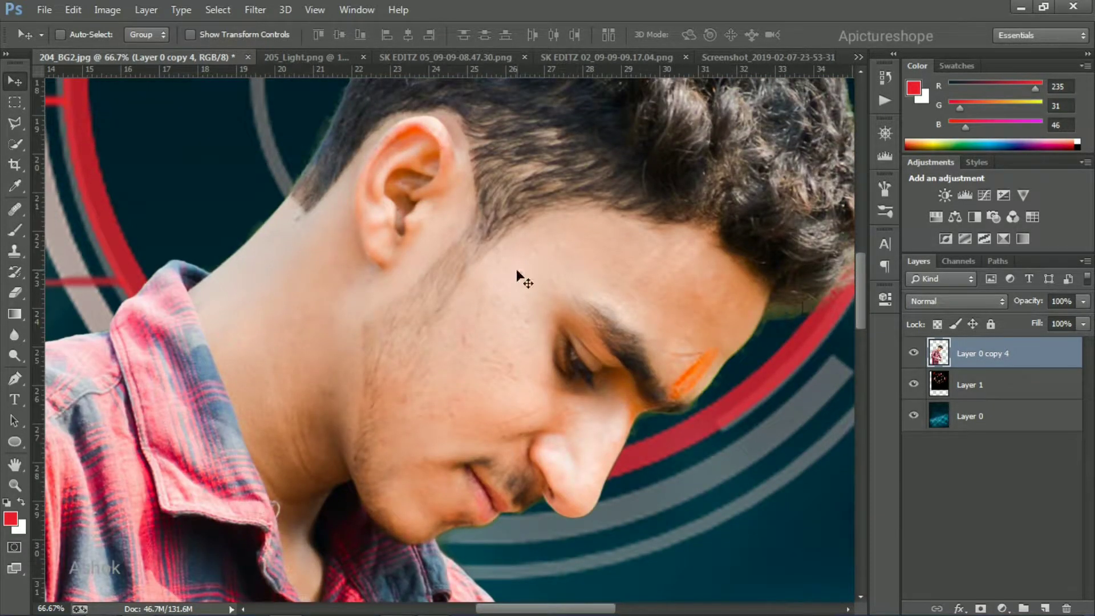
click(16, 186)
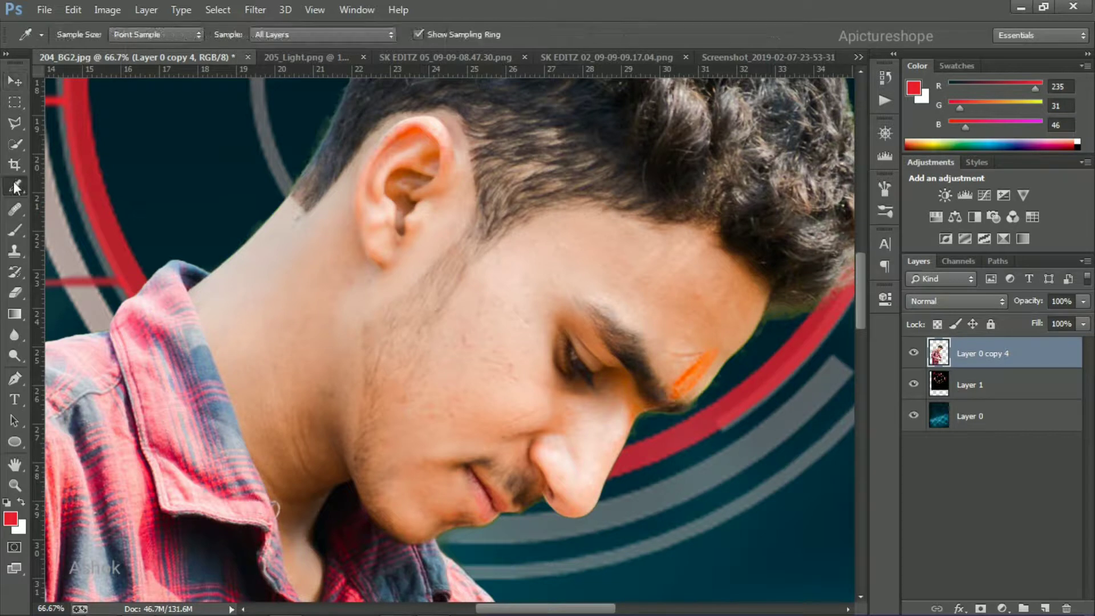
click(615, 268)
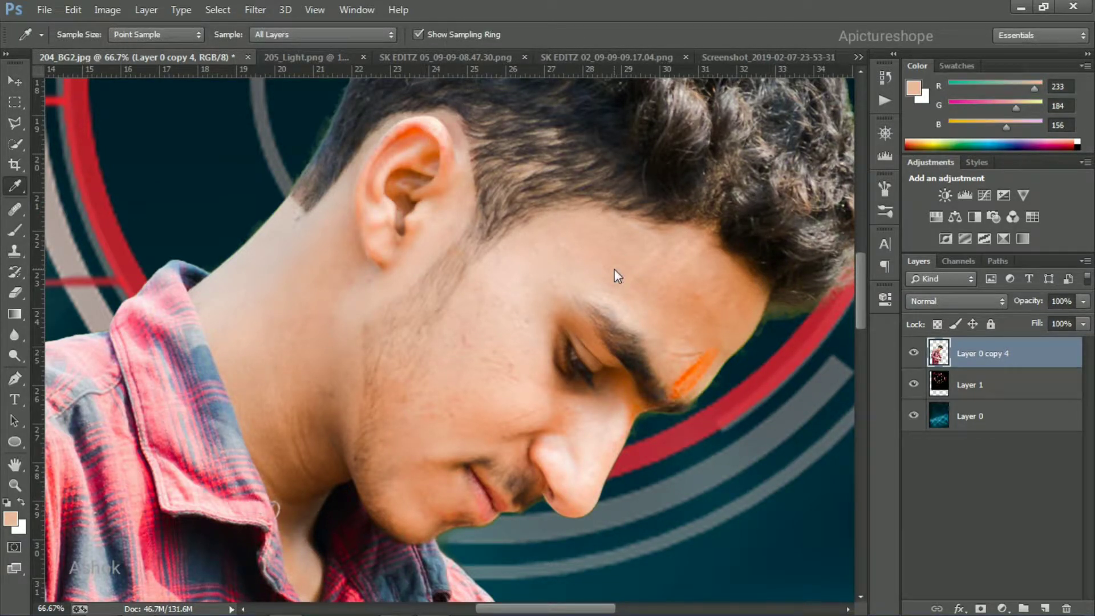
click(1045, 609)
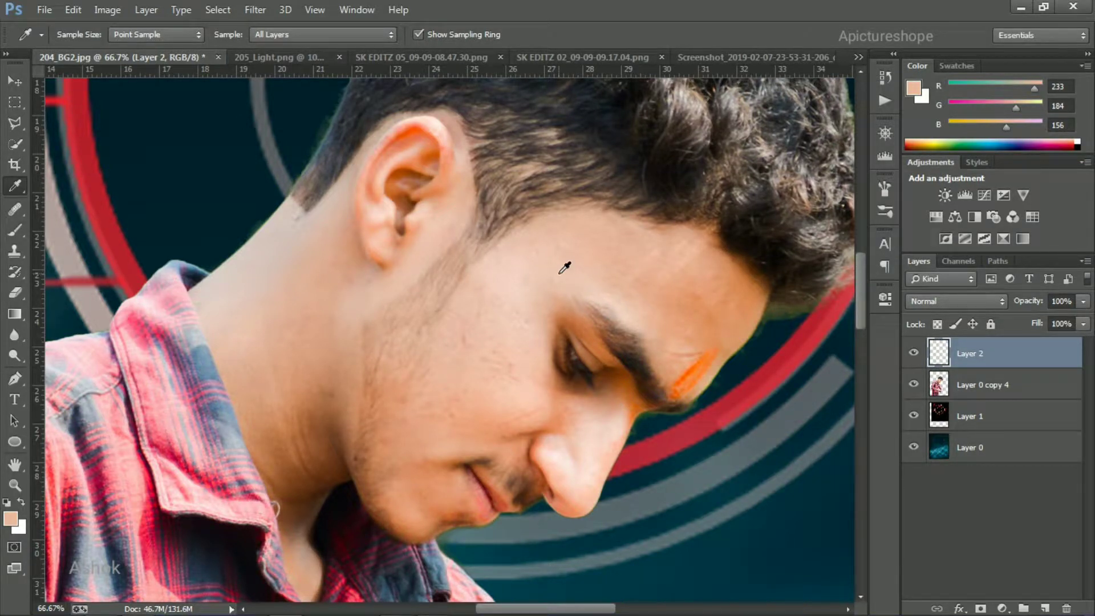
Step: Paint the sampled skin tone over the forehead with a smaller brush
click(15, 229)
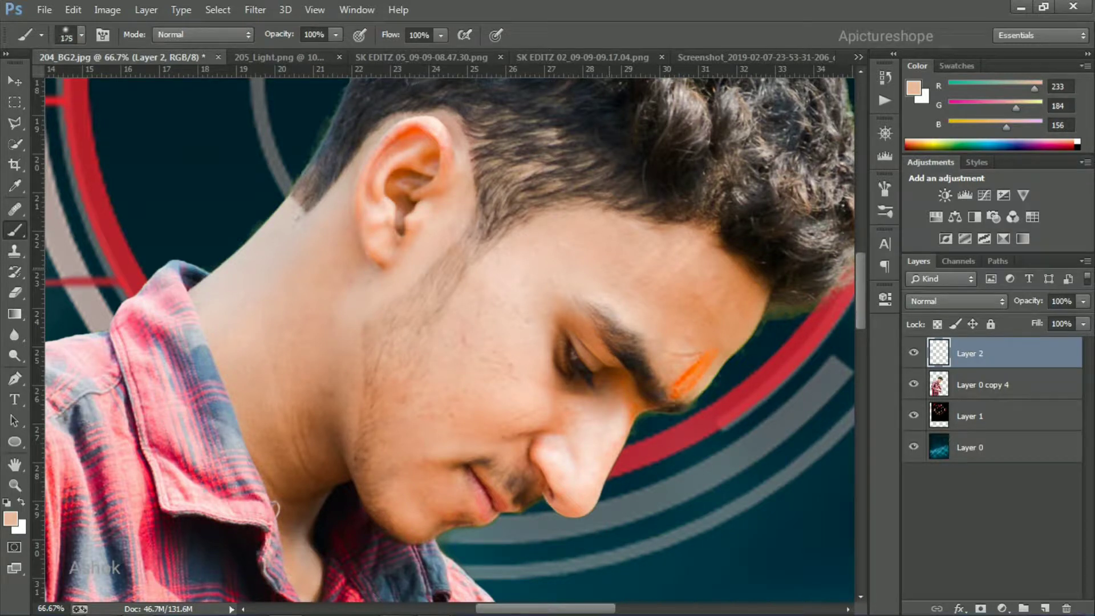
key(bracketleft)
key(bracketleft)
drag(665, 259, 652, 285)
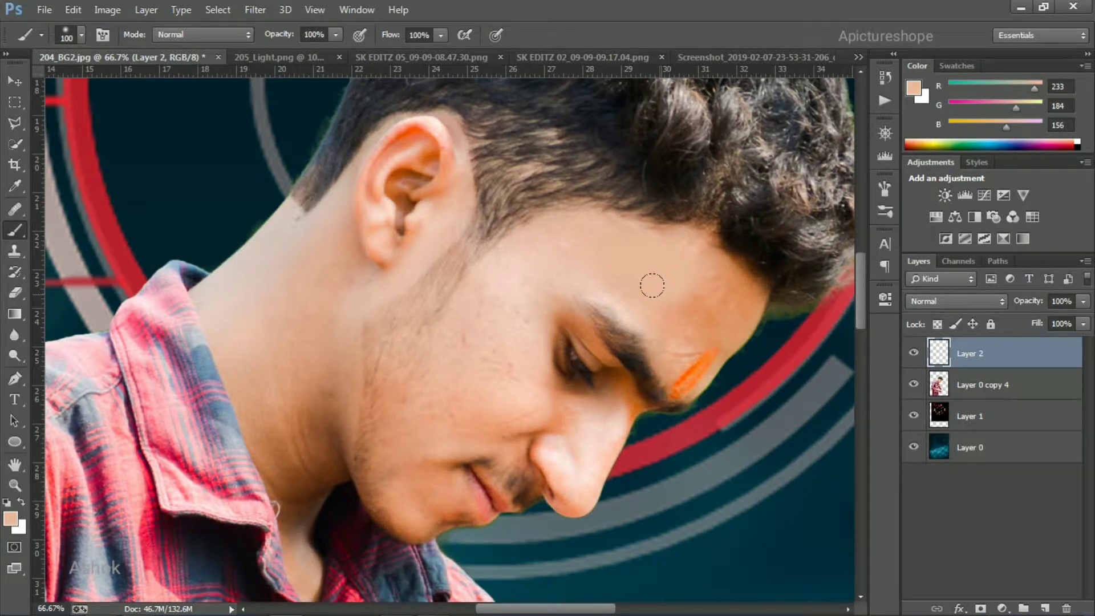
click(652, 285)
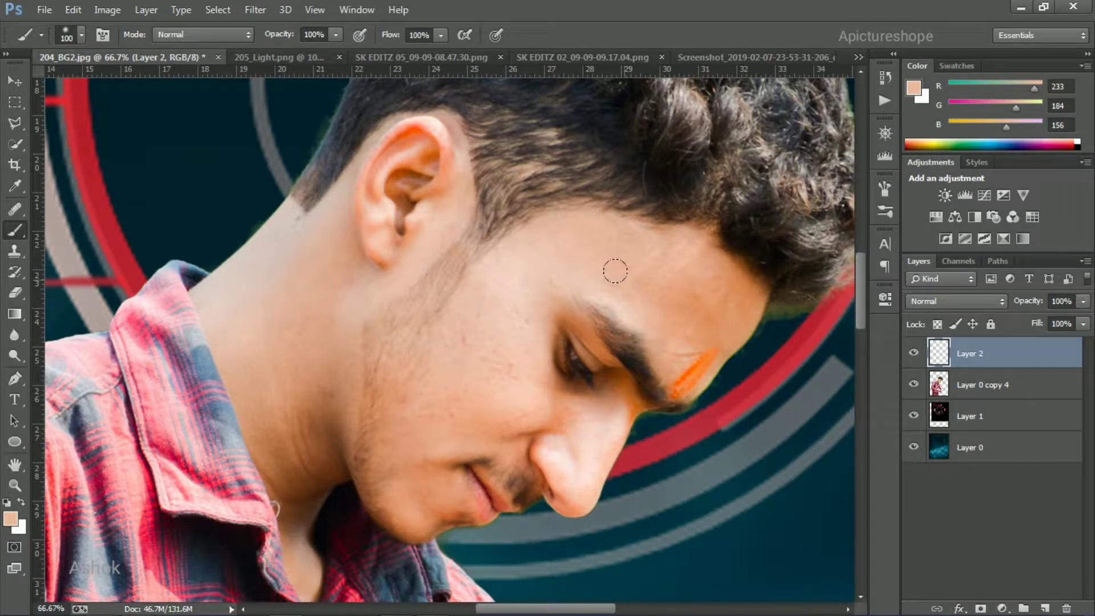
Step: At 41% brush opacity, softly paint the forehead, temple, cheek, nose and chin
drag(276, 39, 231, 38)
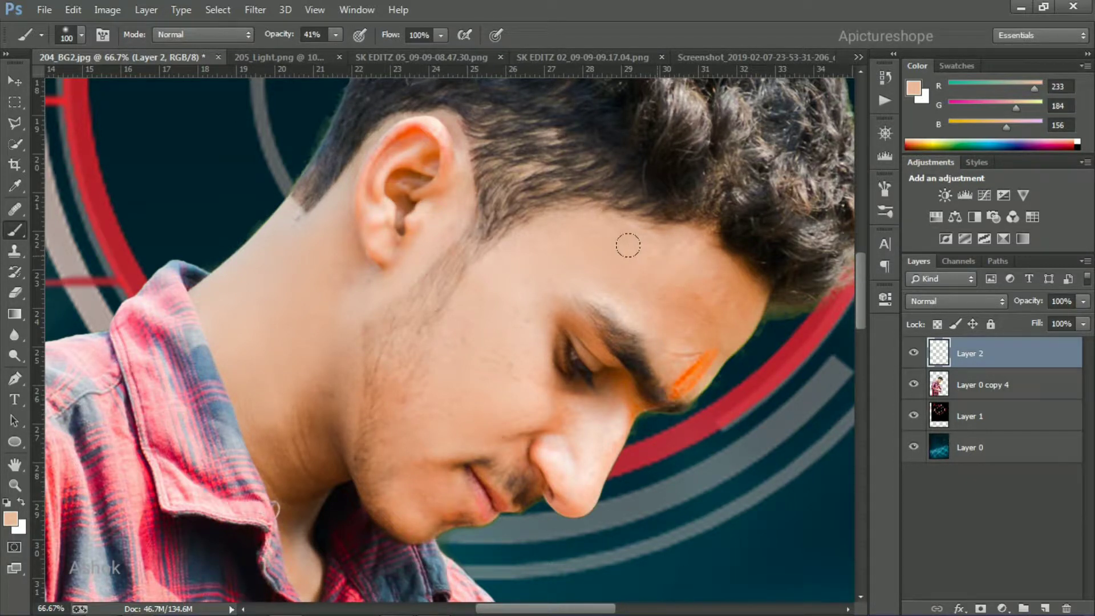
mouse_move(628, 245)
mouse_down()
mouse_move(729, 281)
mouse_move(687, 311)
mouse_move(650, 286)
mouse_move(701, 287)
mouse_up()
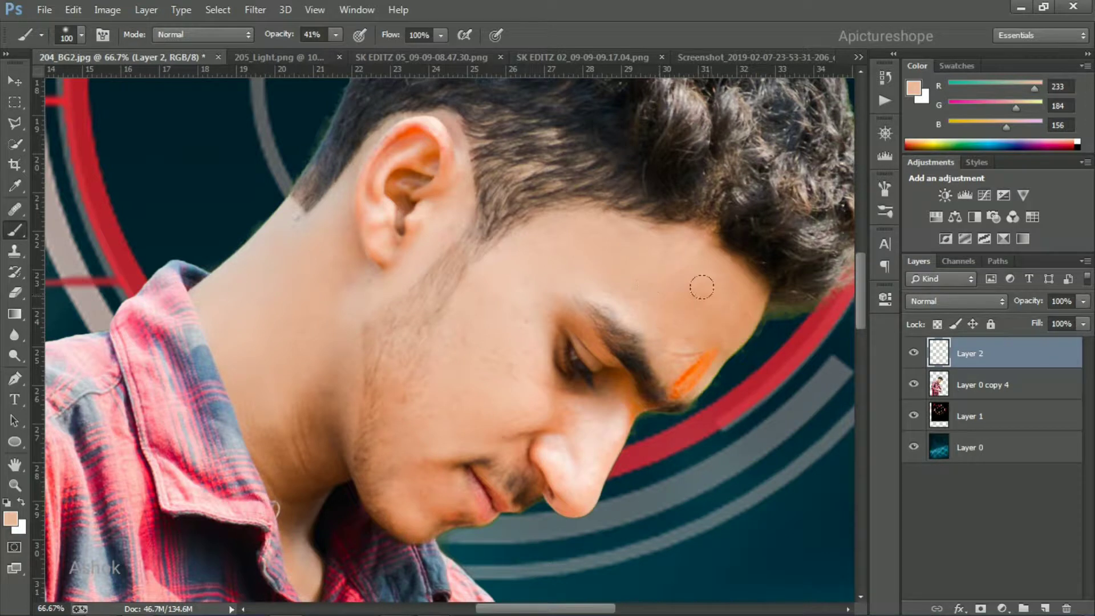
mouse_move(572, 409)
mouse_down()
mouse_move(525, 398)
mouse_move(582, 411)
mouse_move(576, 450)
mouse_up()
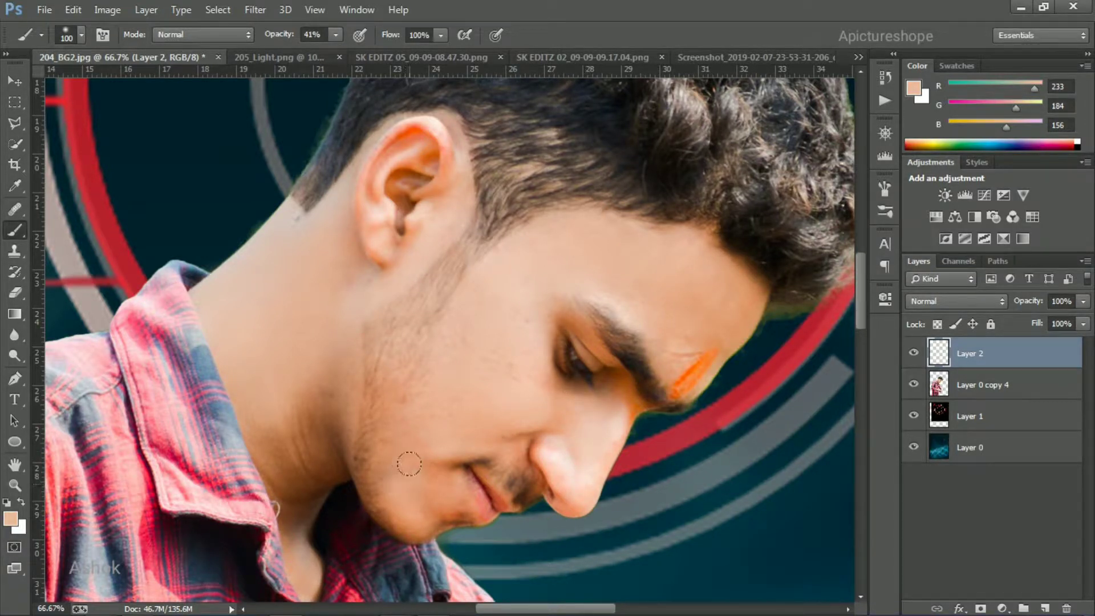
drag(409, 473, 409, 497)
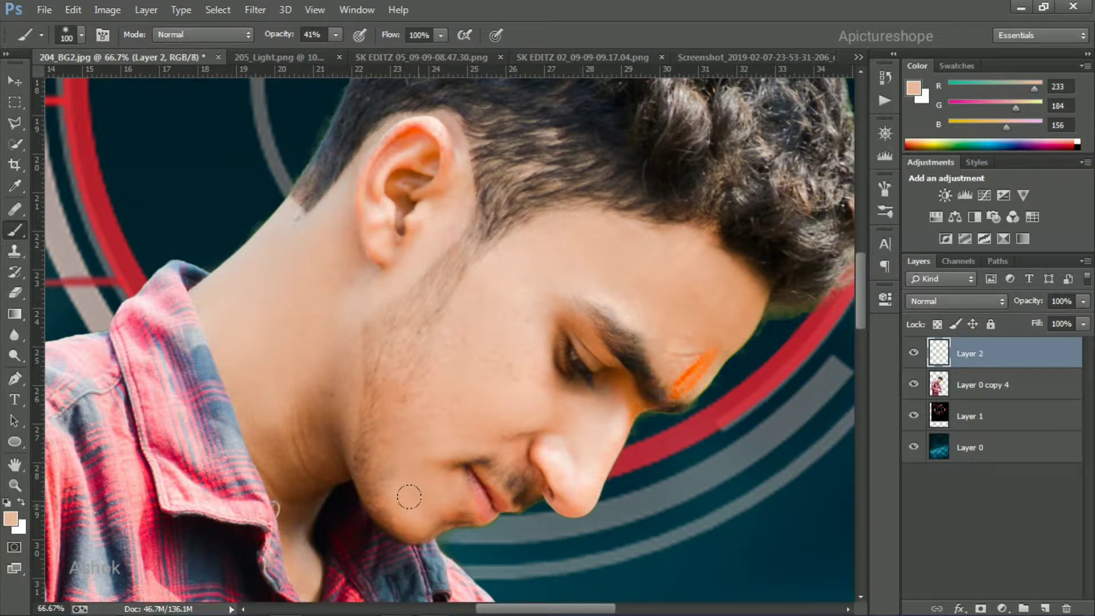
click(11, 519)
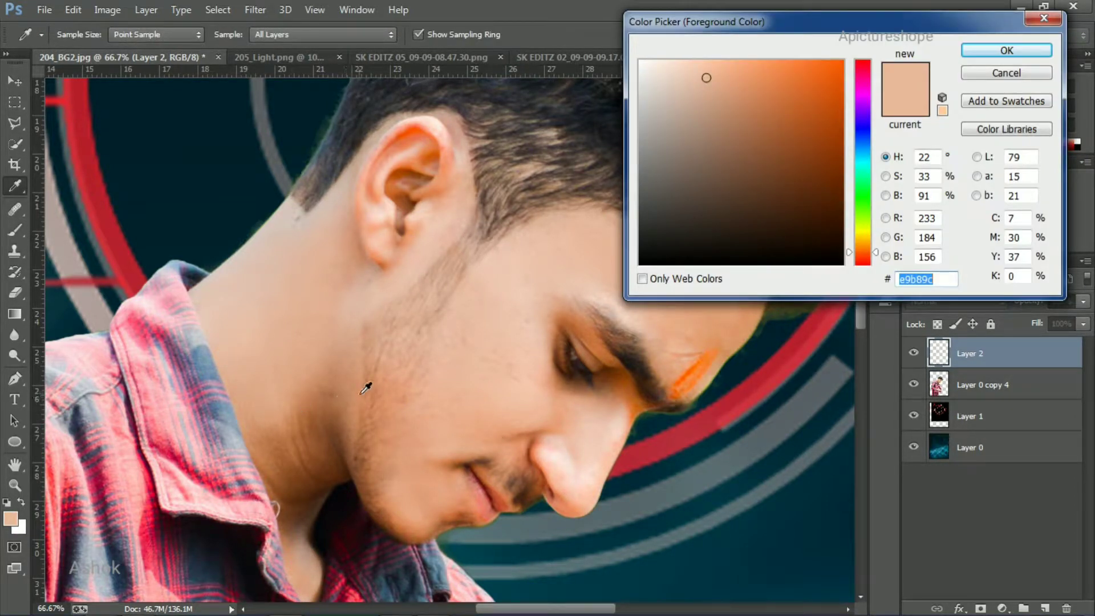
Step: Pick a darker skin tone and paint it over the shadowed neck down to the collar
click(363, 369)
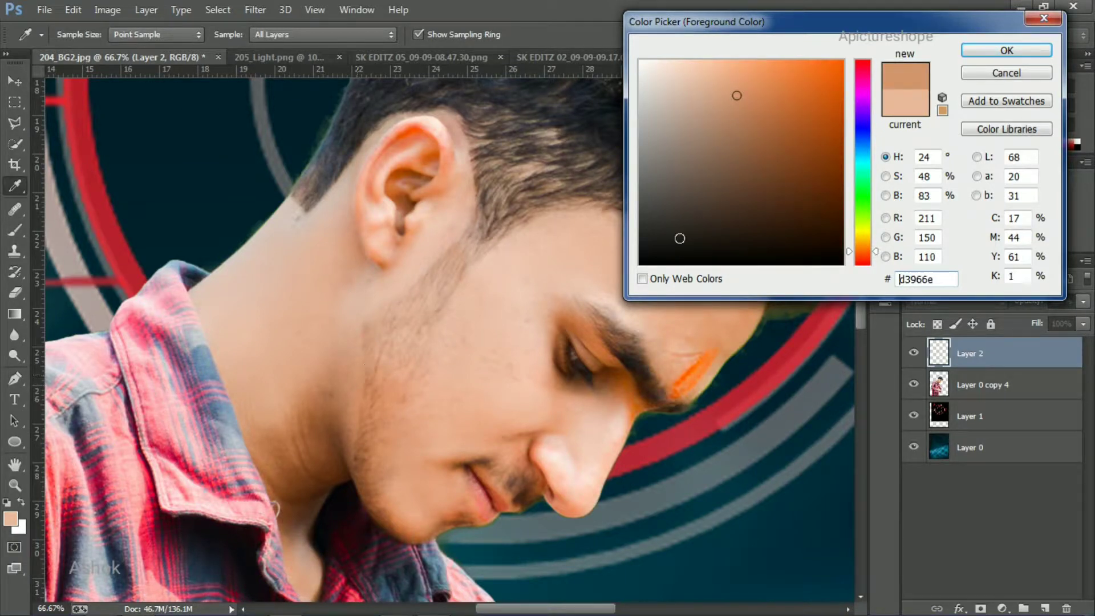
click(1017, 46)
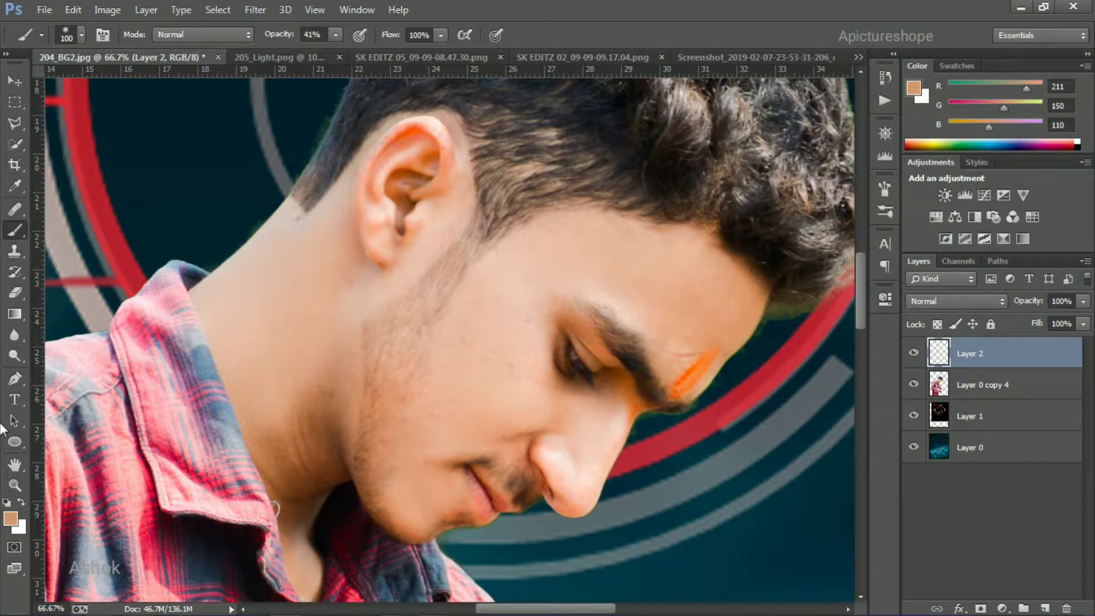
key(bracketleft)
mouse_move(283, 414)
mouse_down()
mouse_move(310, 460)
mouse_move(313, 406)
mouse_up()
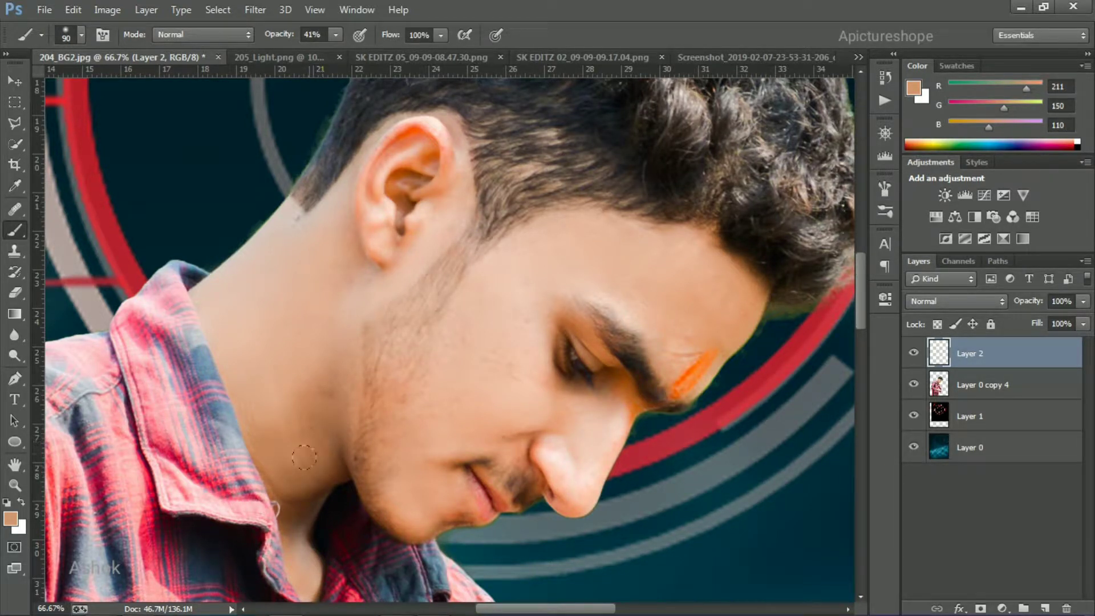
drag(291, 507, 288, 510)
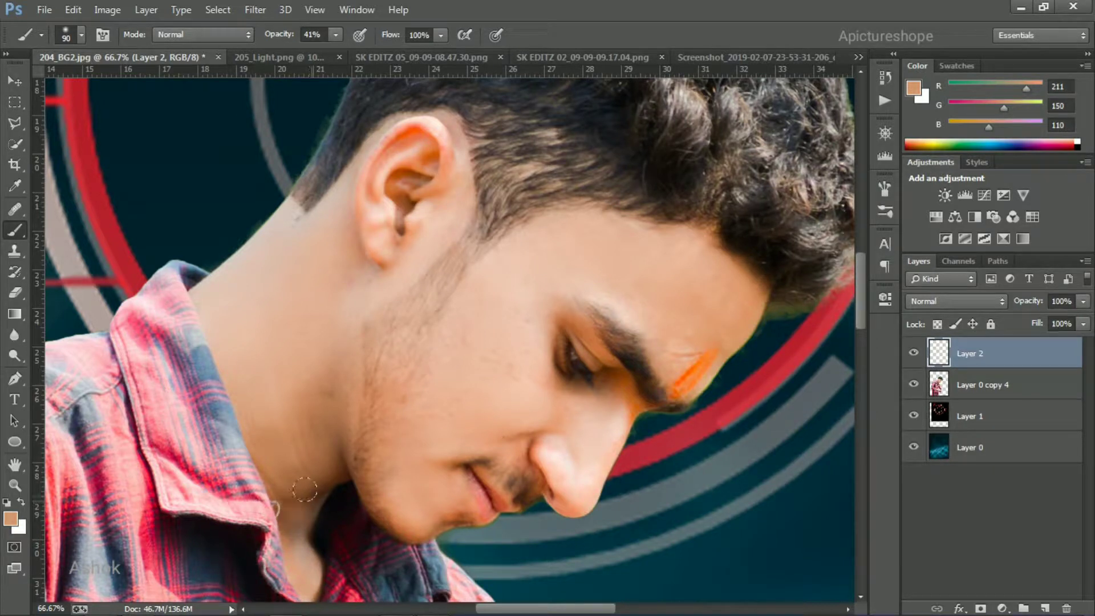
click(304, 489)
mouse_move(334, 452)
mouse_down()
mouse_move(328, 461)
mouse_move(320, 406)
mouse_up()
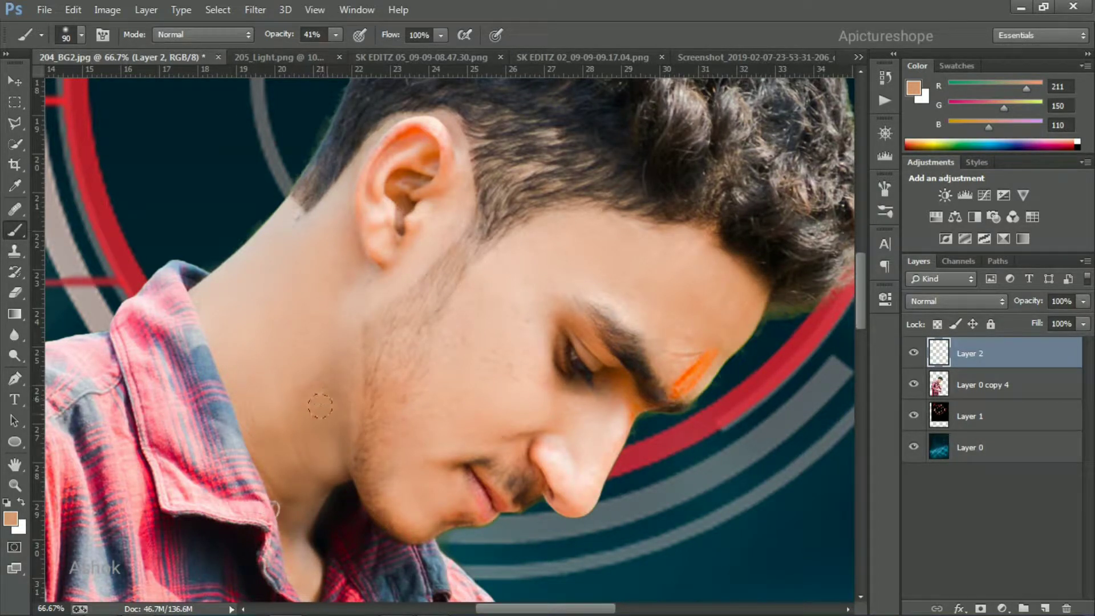
drag(290, 473, 292, 517)
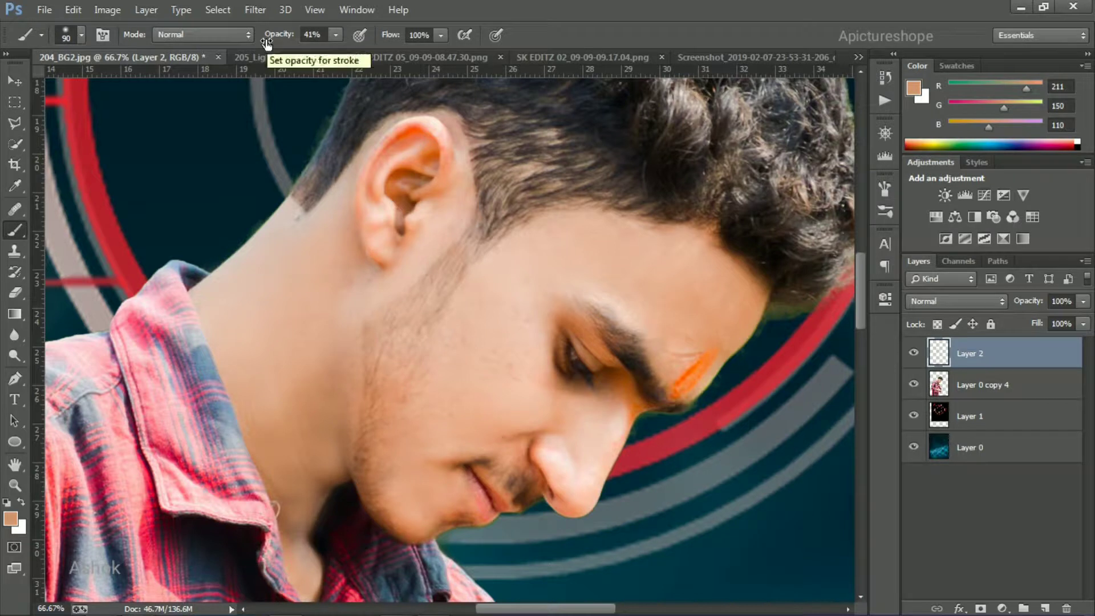
Step: Set Layer 2's fill to 72% and add another empty layer
drag(1033, 326, 1023, 325)
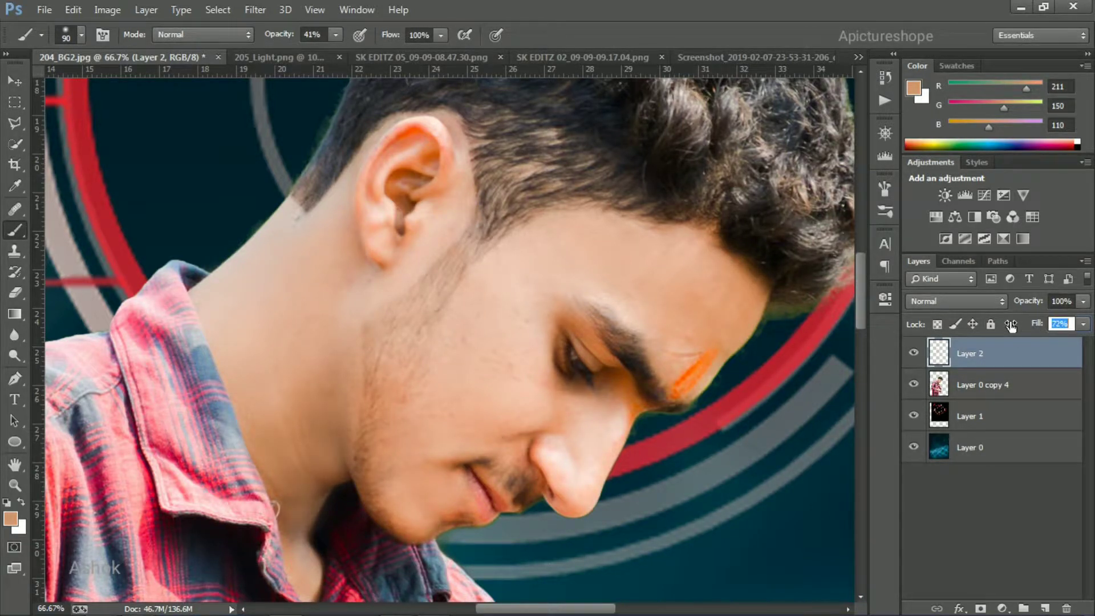
key(Return)
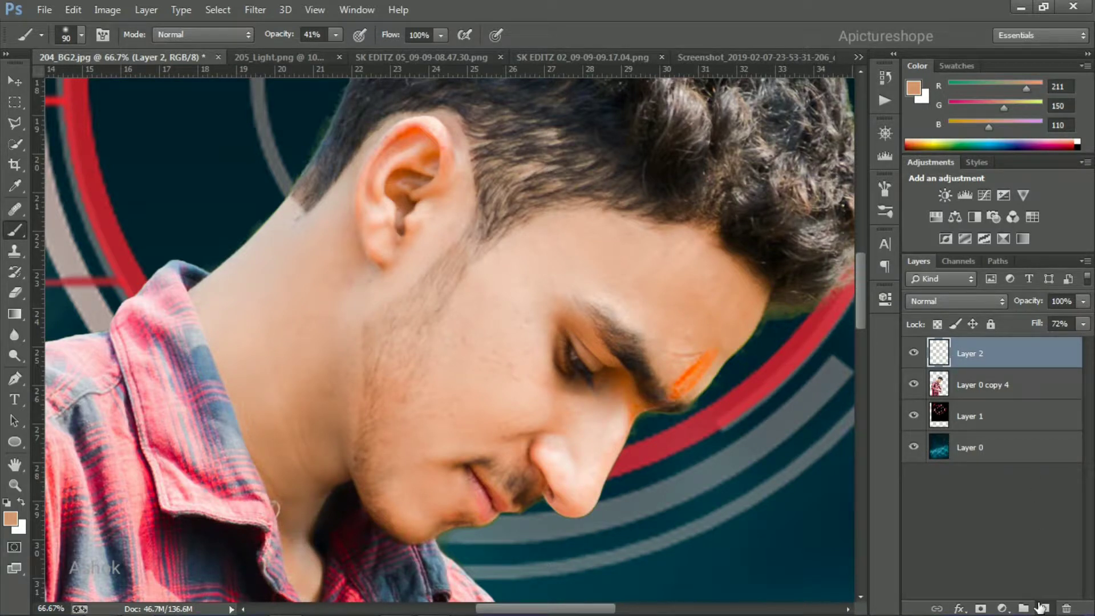
click(1045, 608)
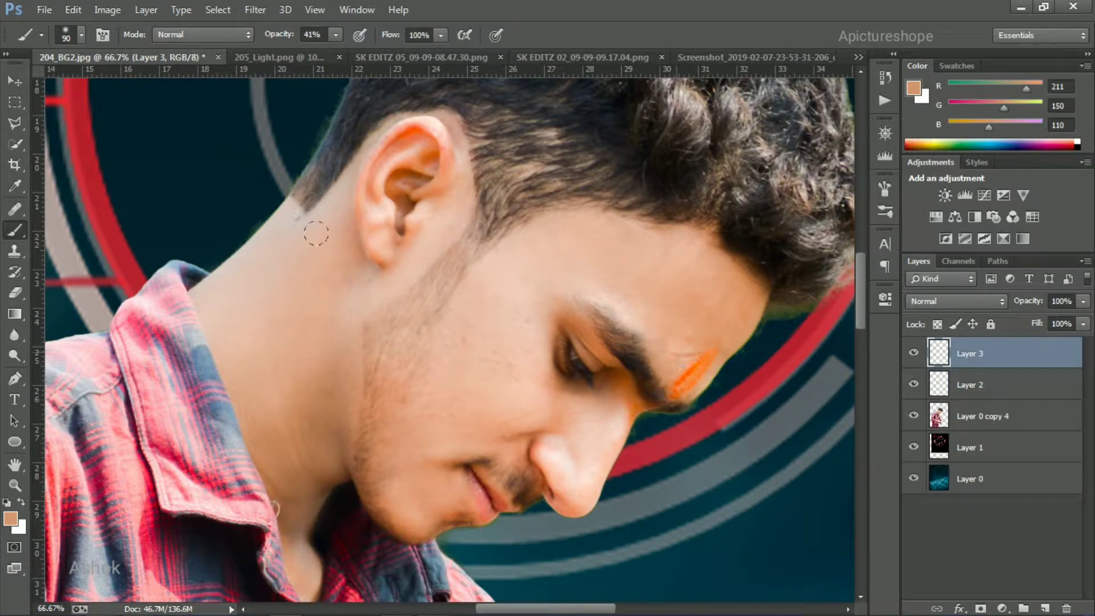
Step: Switch to the Mixer Brush, set Layer 3 fill to 59%, and test a dab near the temple
right_click(13, 227)
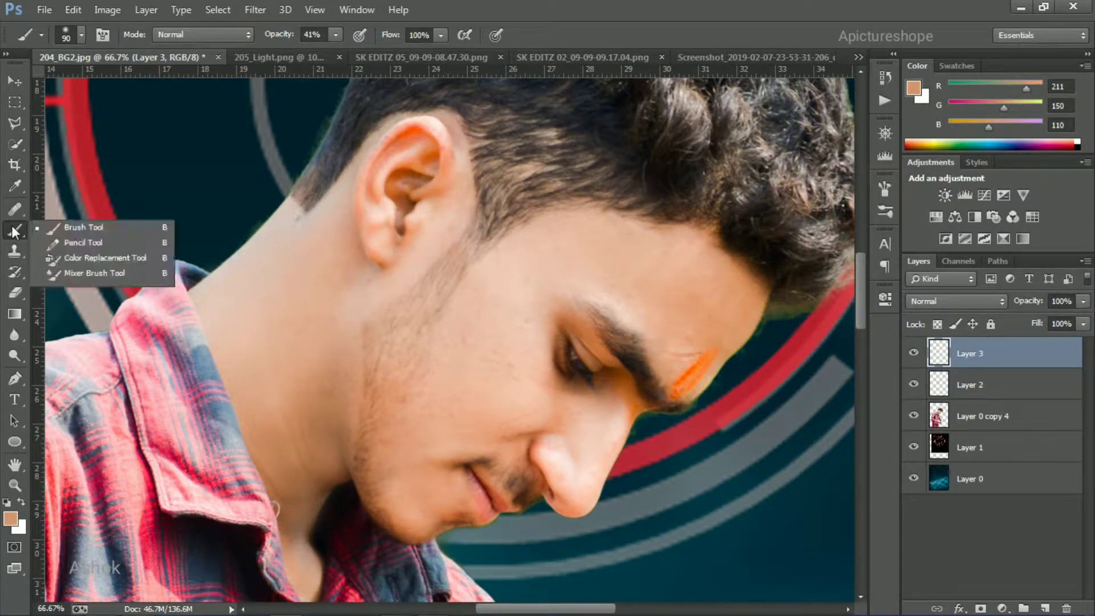
click(87, 281)
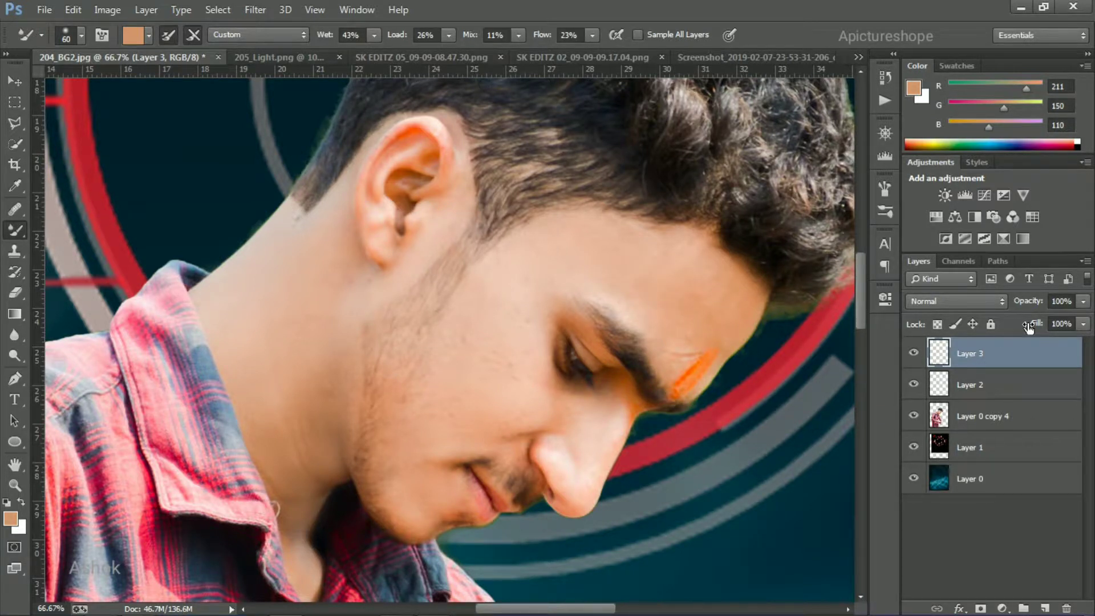
drag(1029, 327, 984, 326)
drag(1029, 322, 1038, 321)
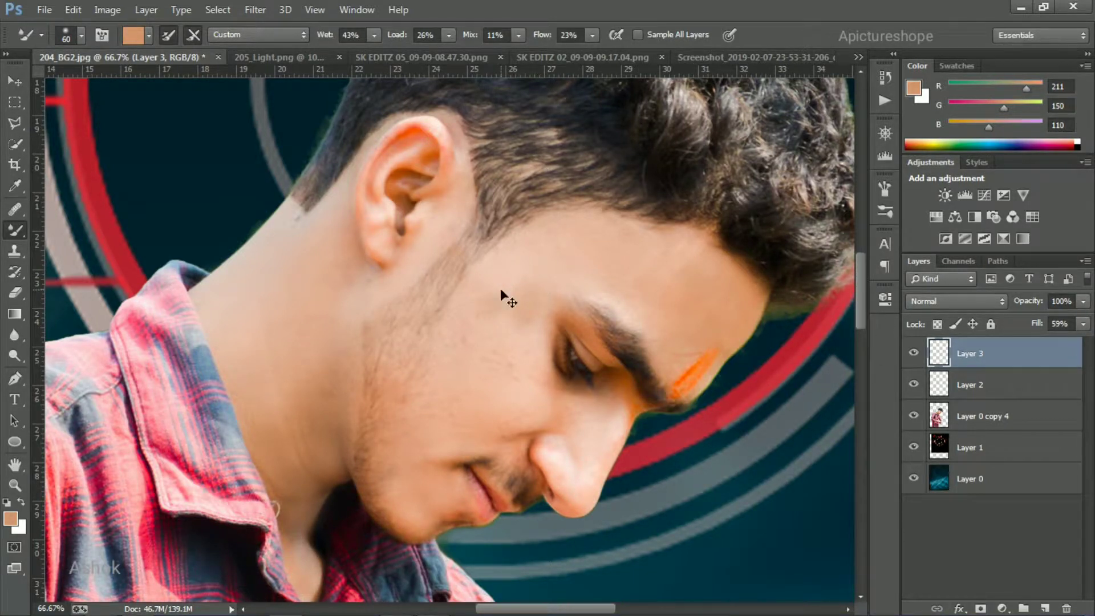
click(501, 290)
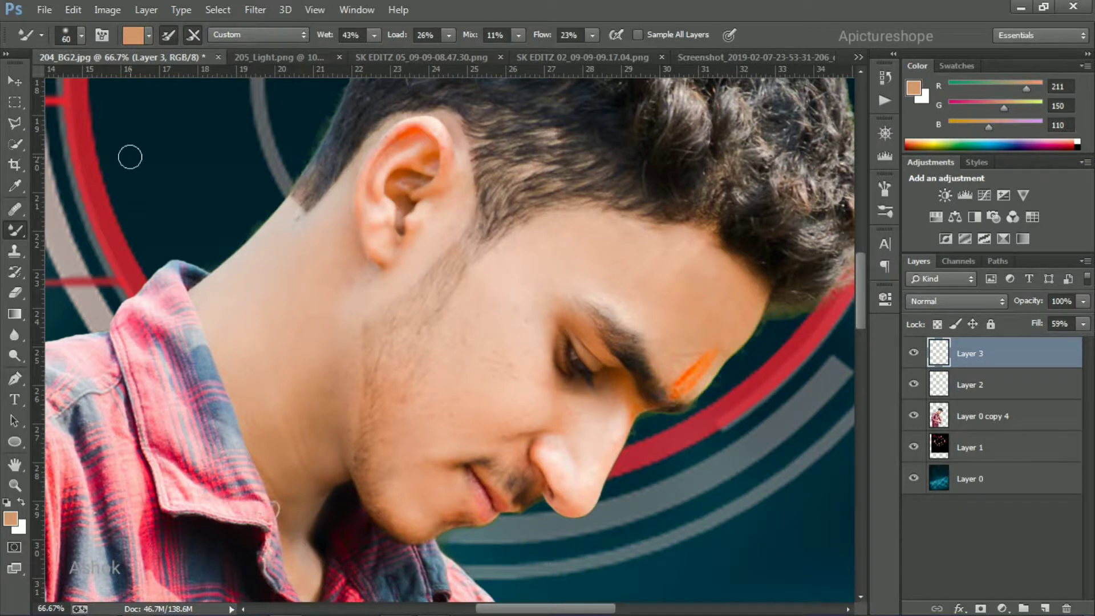
click(15, 185)
Step: Sample a lighter forehead skin tone and mixer-brush blend it down the cheek, jaw and neck
click(551, 268)
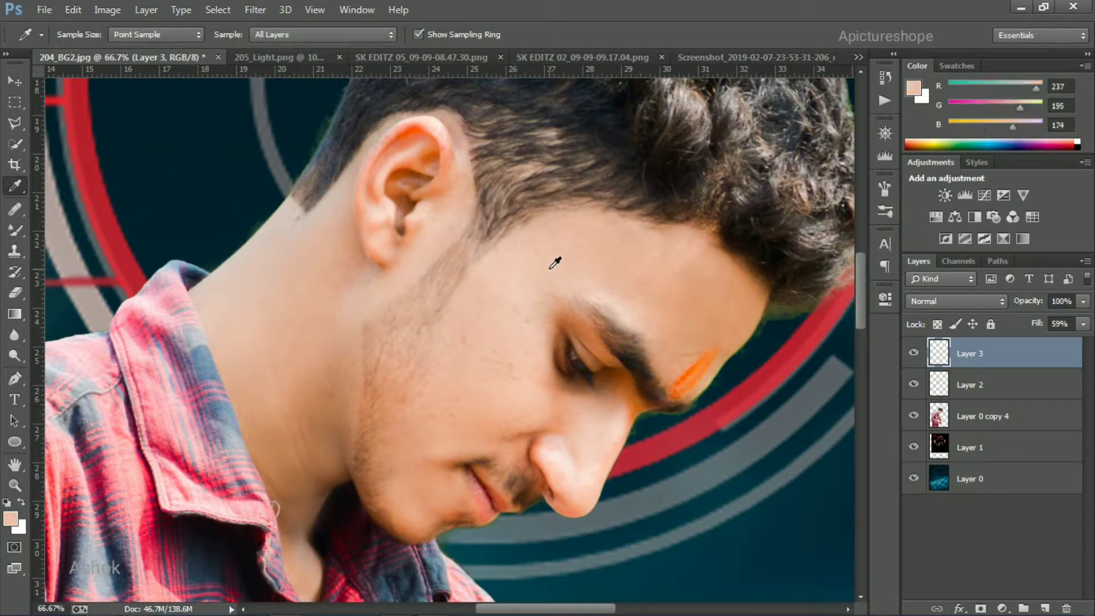
click(15, 230)
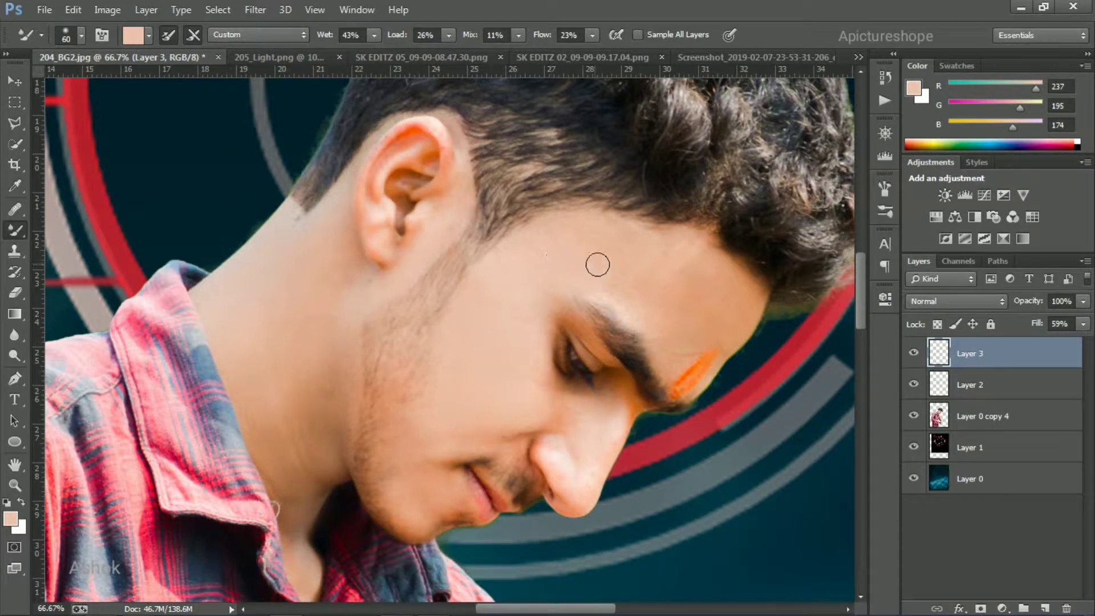
drag(508, 252, 424, 415)
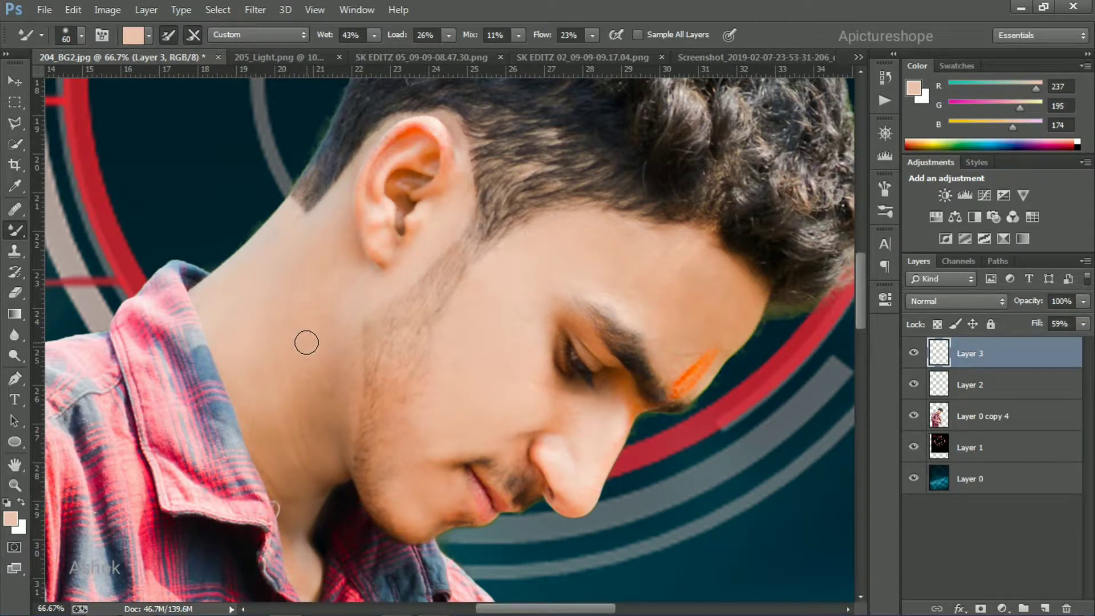
drag(324, 385, 300, 362)
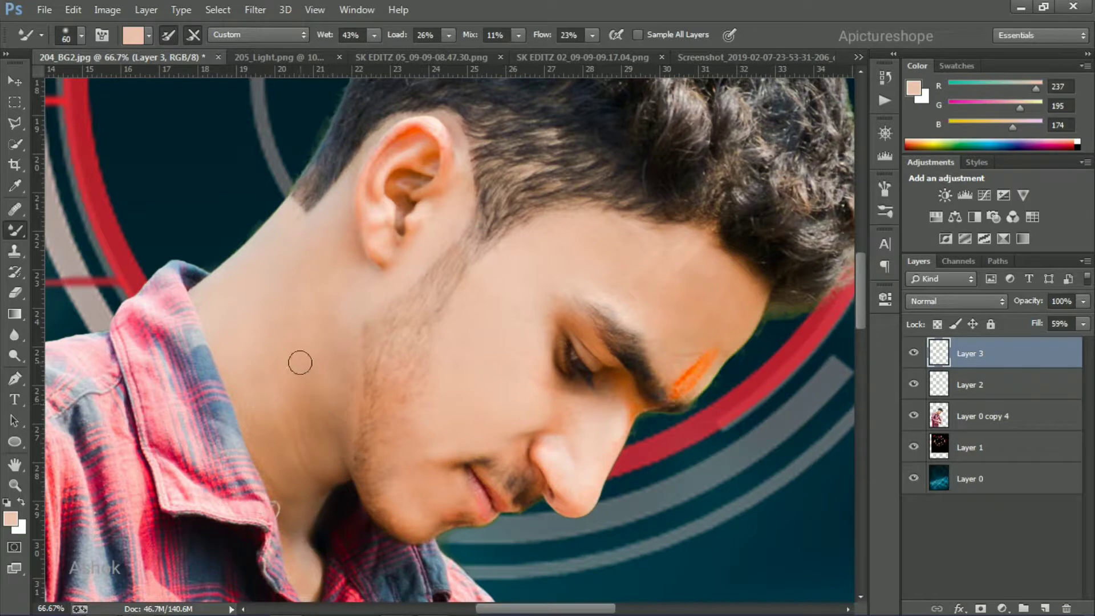
key(ctrl+minus)
key(ctrl+minus)
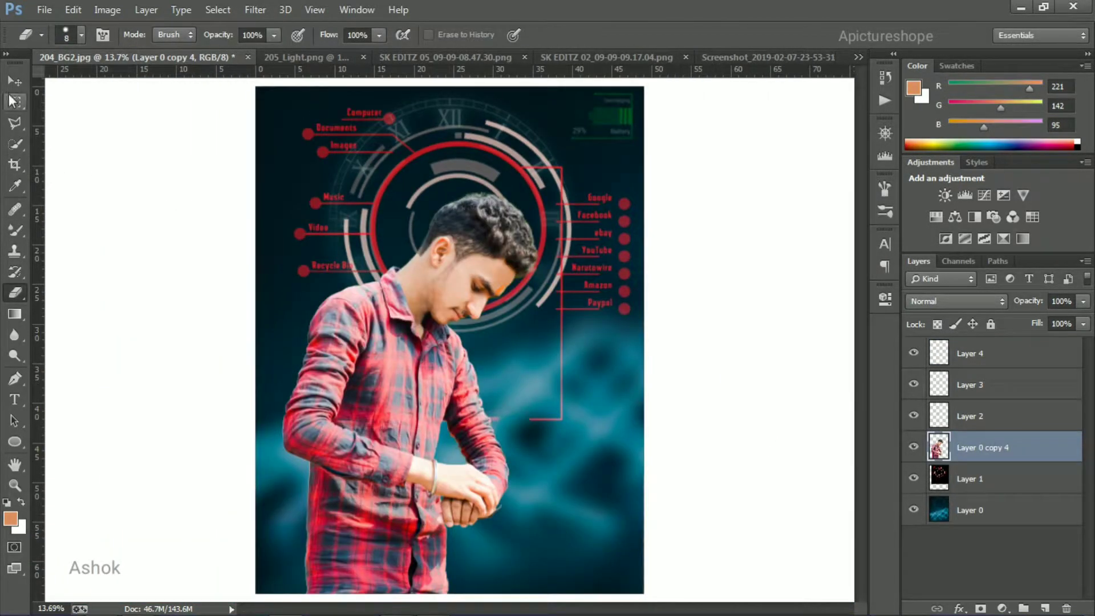
Step: Bring the 205_Light image into 204_BG2 as a Screen-blended glow on the man's wrist
click(16, 80)
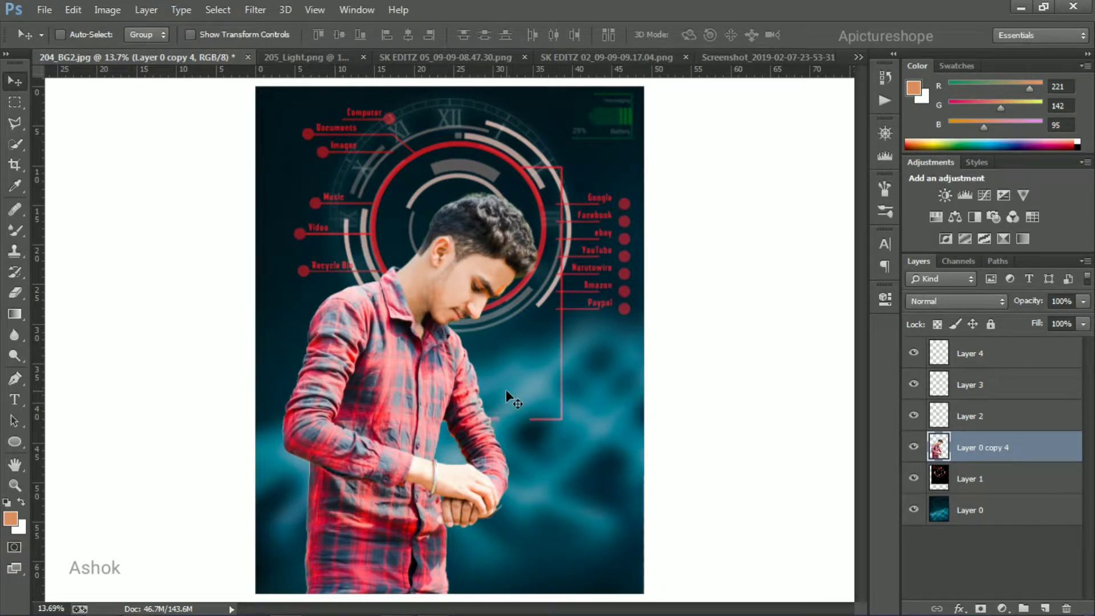
click(408, 53)
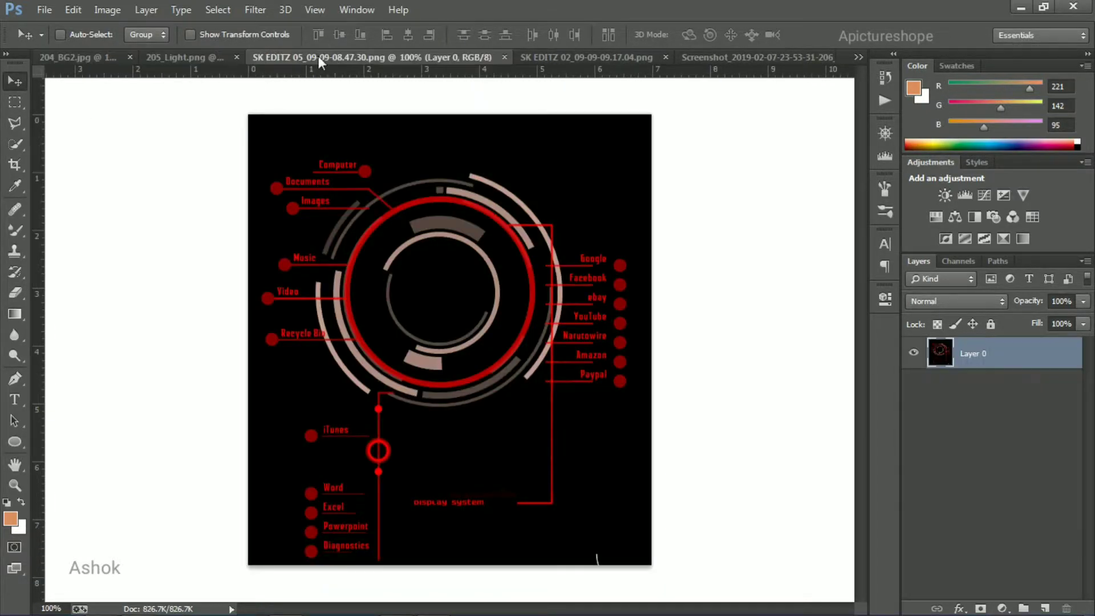
click(190, 57)
mouse_move(347, 349)
mouse_down()
mouse_move(333, 254)
mouse_move(426, 359)
mouse_move(473, 453)
mouse_up()
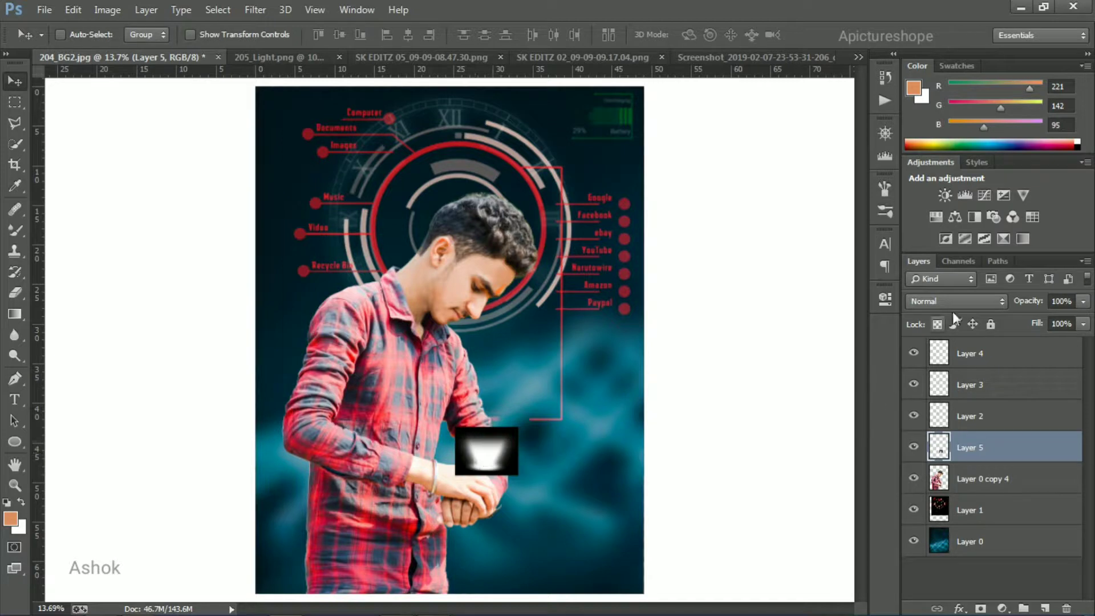
click(972, 301)
click(941, 121)
drag(489, 458, 490, 471)
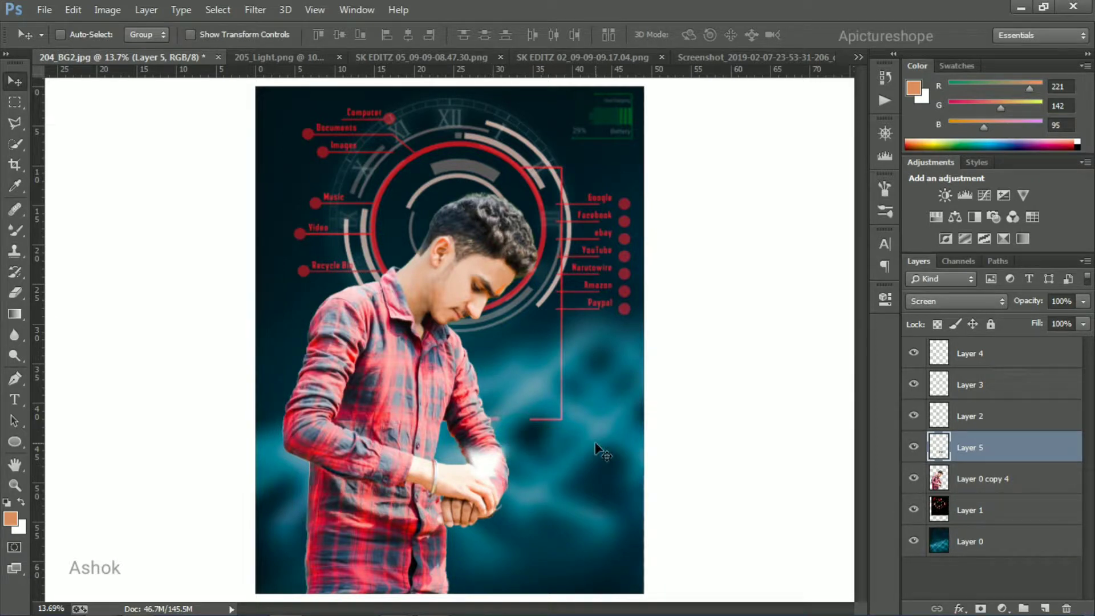
Step: Rename the light layer 'ligght' and bring up the Instagram screenshot document
double_click(968, 448)
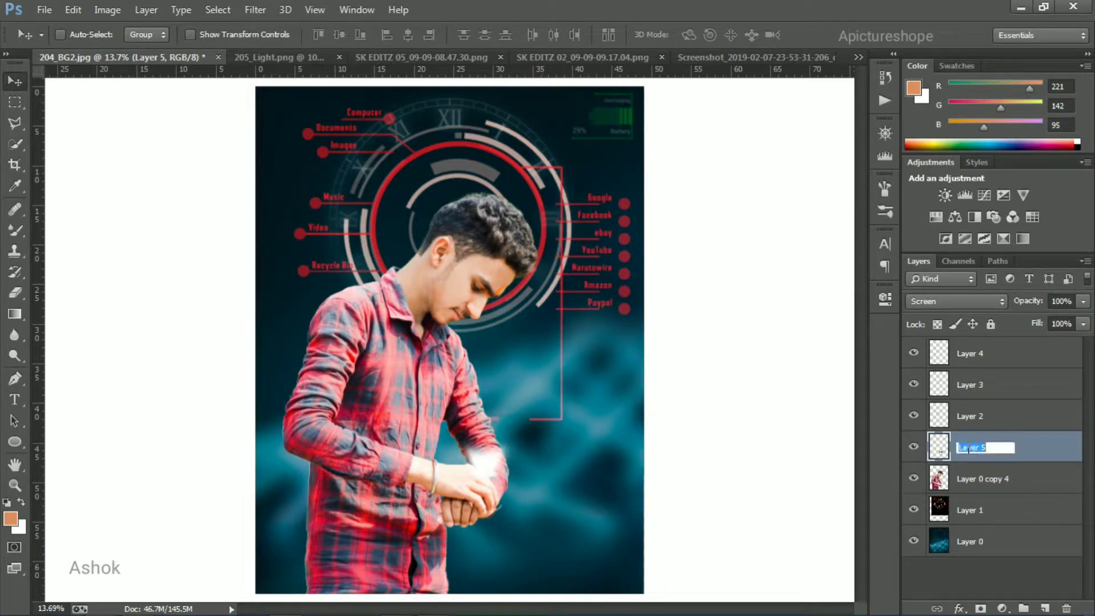
text(ligh)
key(Return)
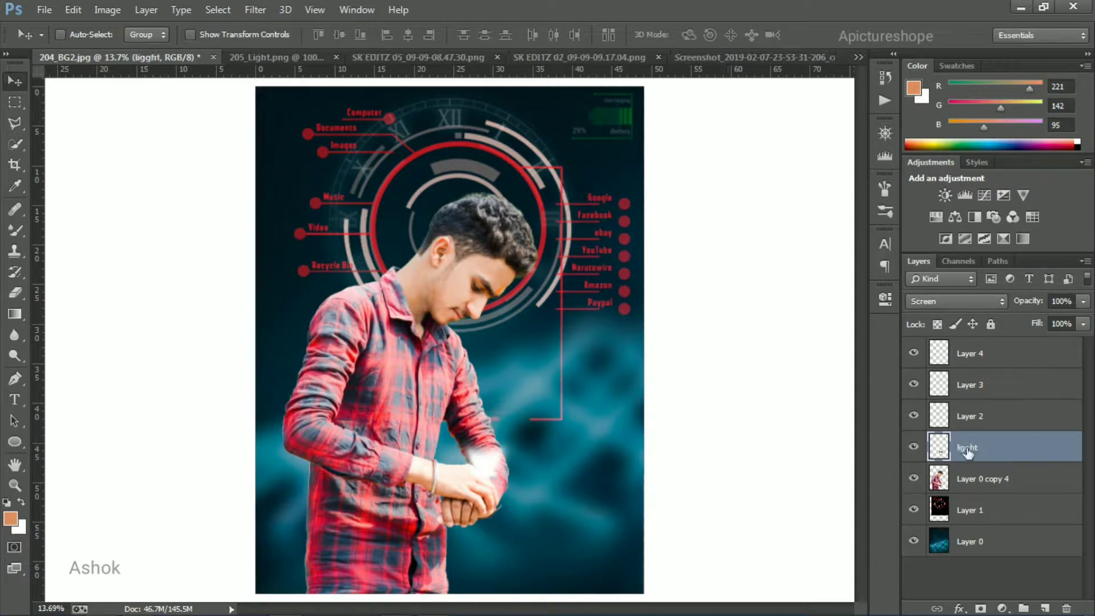
click(989, 417)
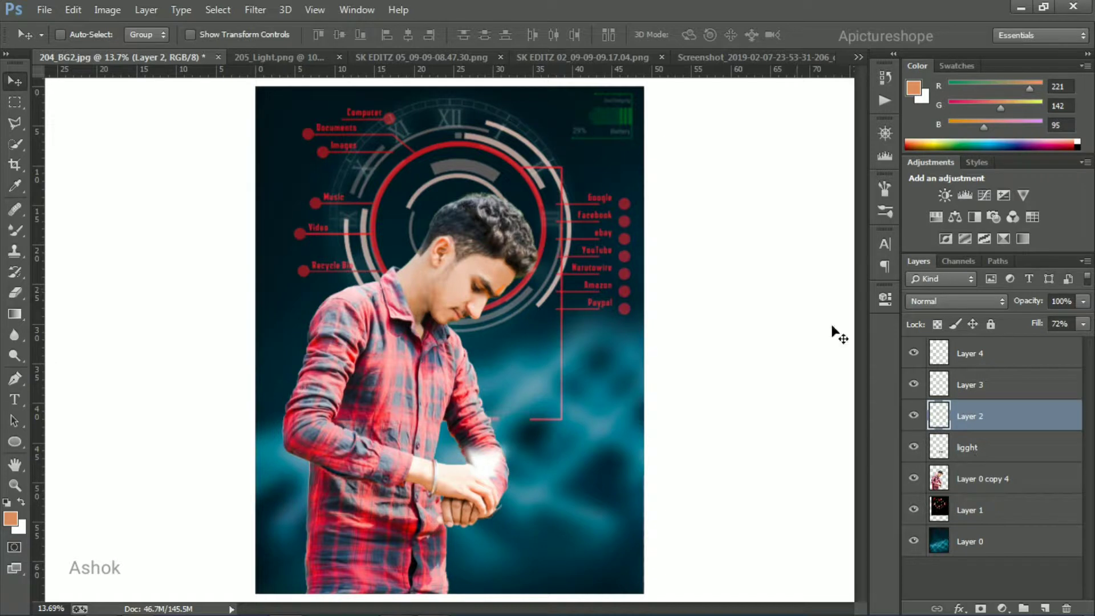
click(742, 58)
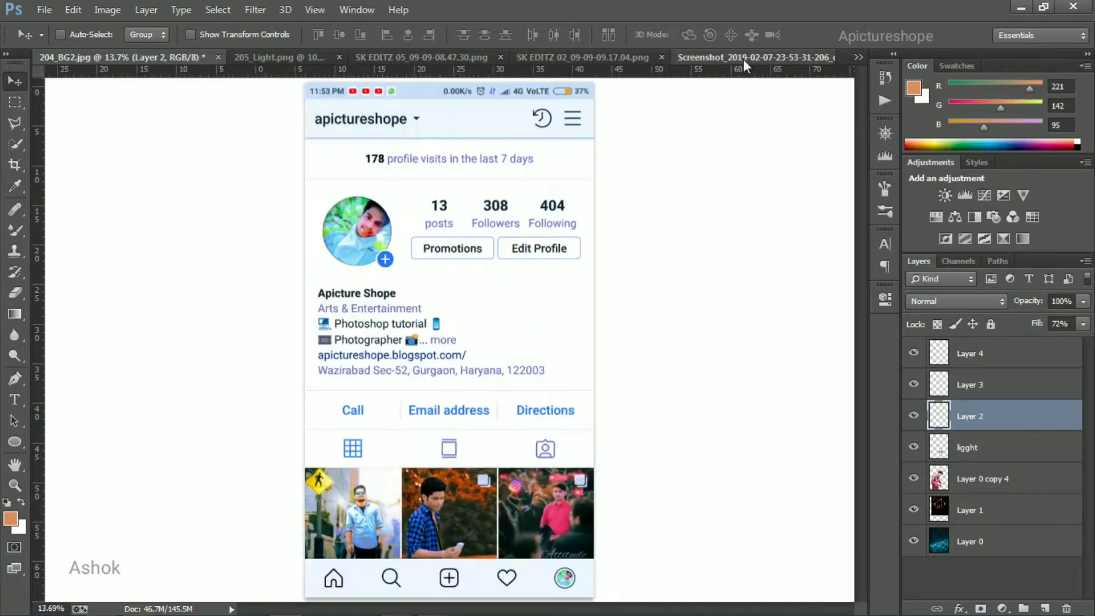
Step: Select the Instagram profile card below its name bar and copy it into the 204_BG2 composite
click(15, 102)
drag(305, 137, 599, 536)
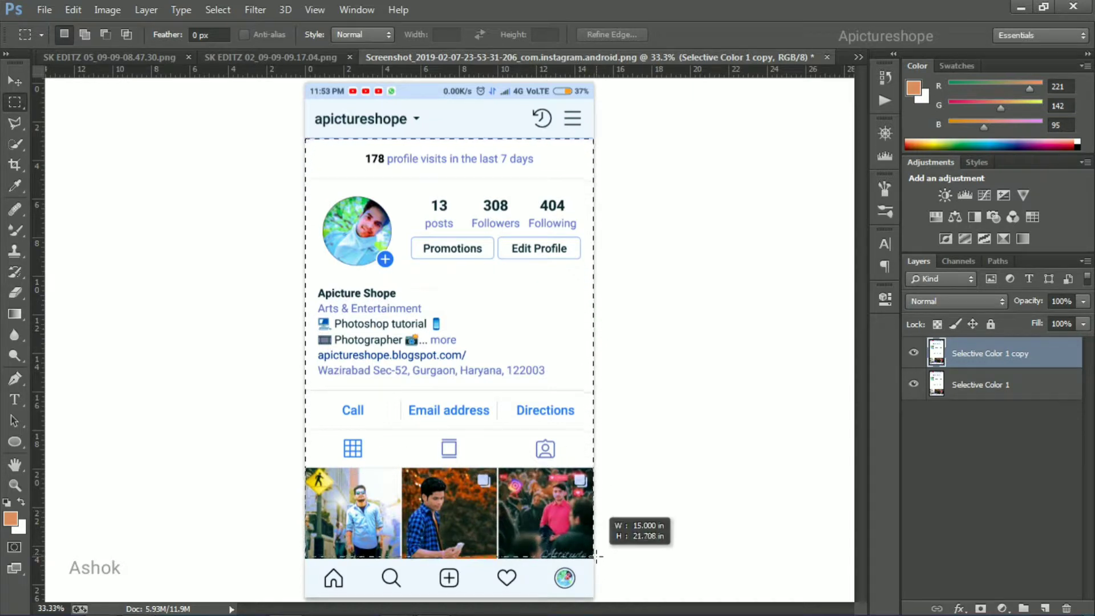
drag(600, 536, 597, 558)
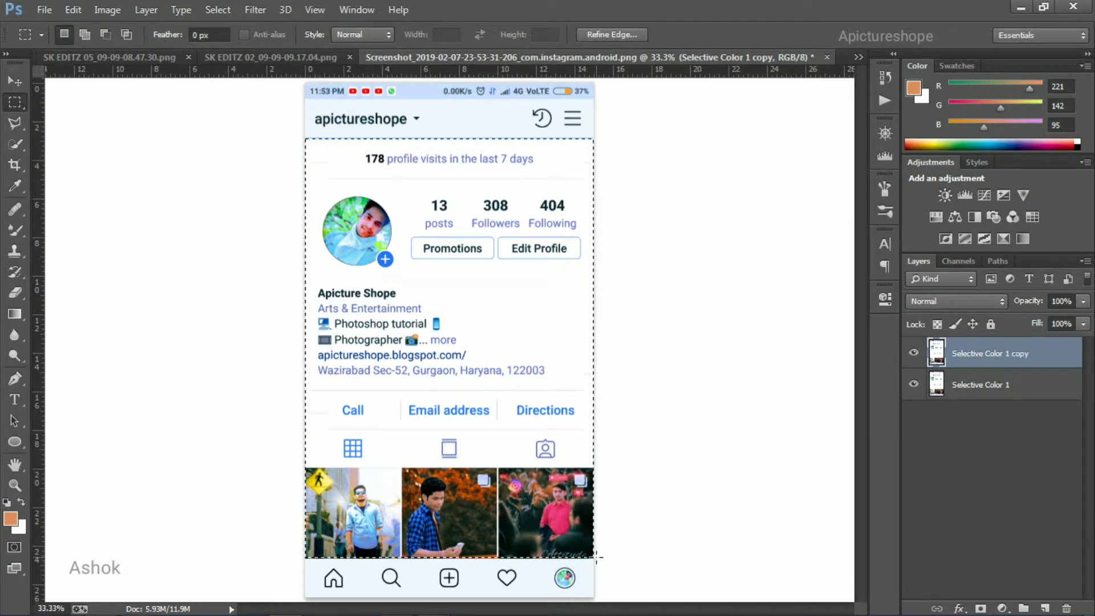
click(15, 81)
drag(449, 301, 95, 61)
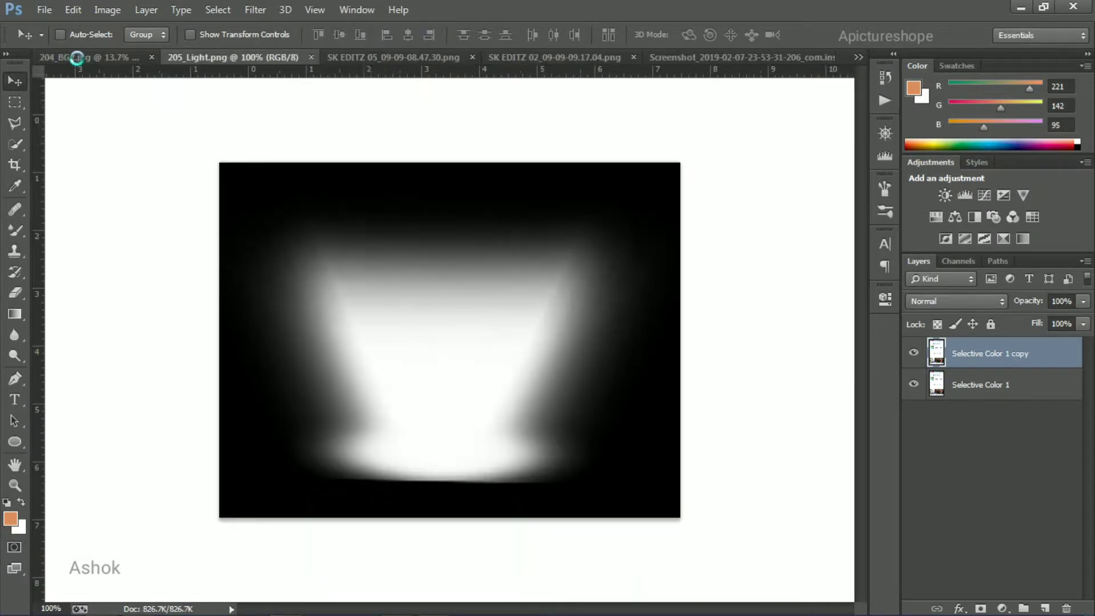
mouse_move(95, 61)
mouse_down()
mouse_move(302, 168)
mouse_move(423, 292)
mouse_up()
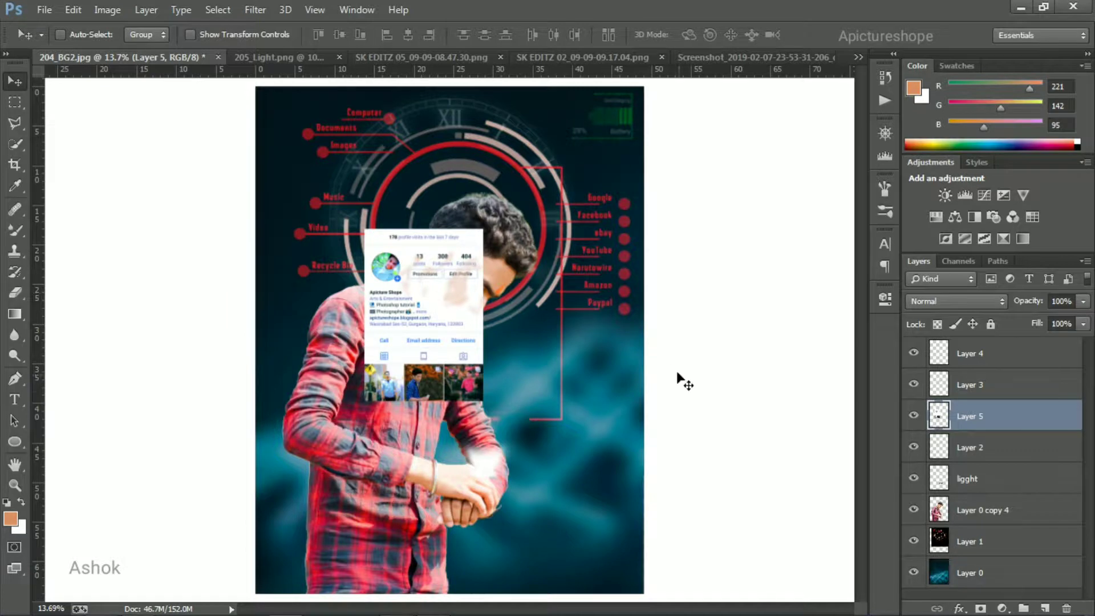
Step: Free-transform the Layer 5 card, flip it horizontally and pull its corners into rough perspective
drag(431, 271, 525, 312)
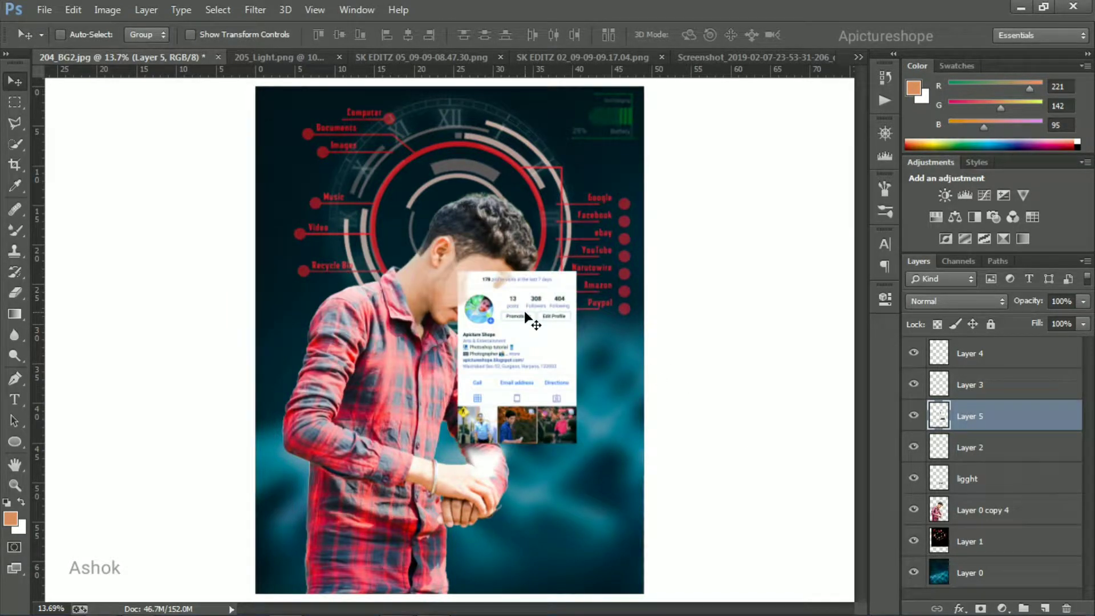
key(ctrl+t)
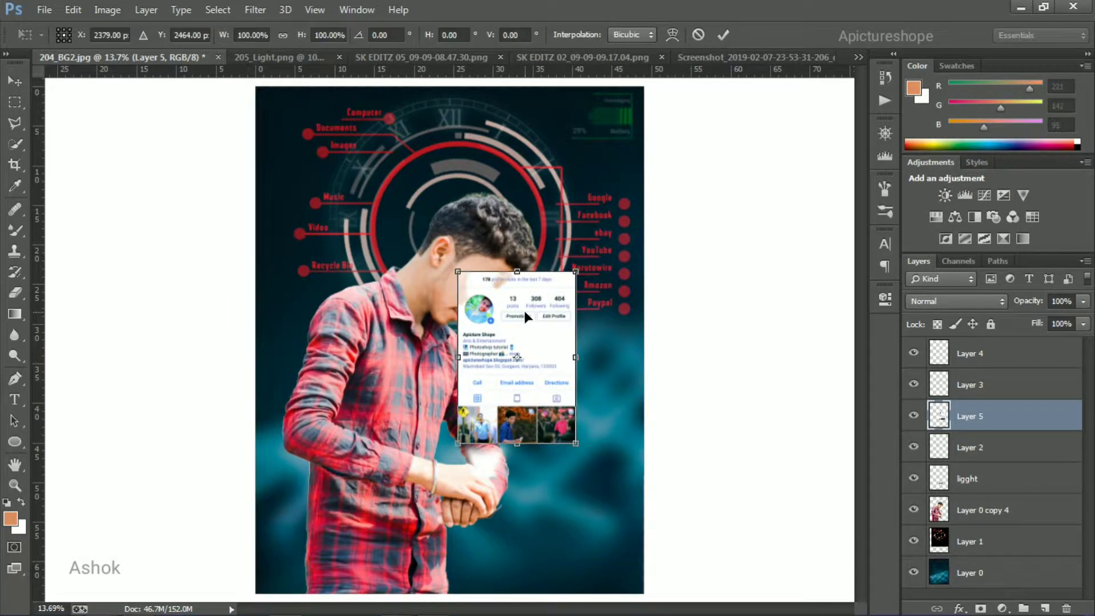
right_click(524, 310)
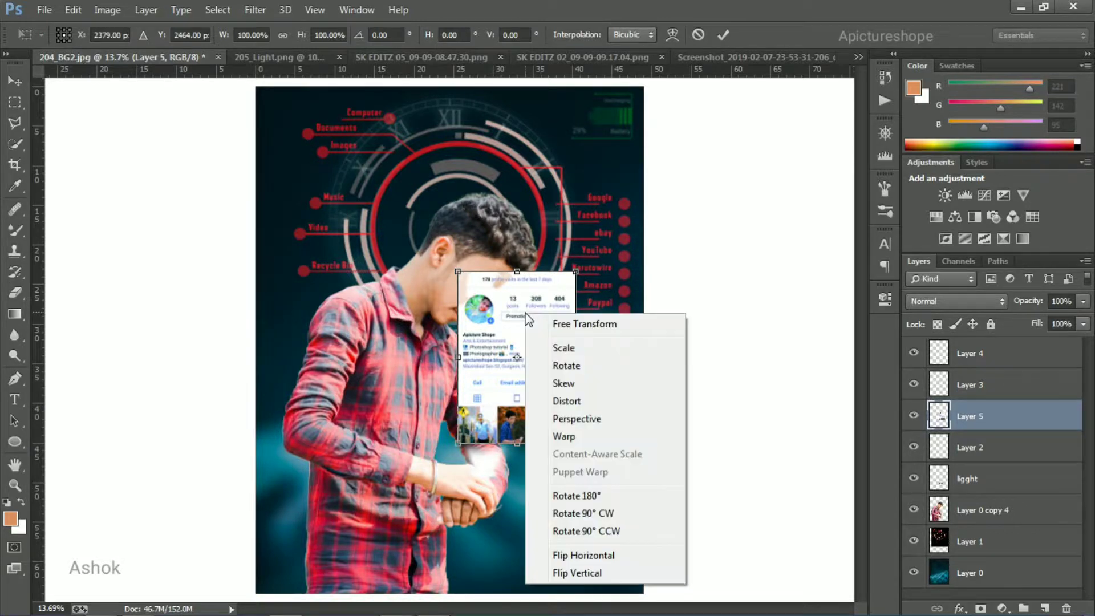
click(571, 553)
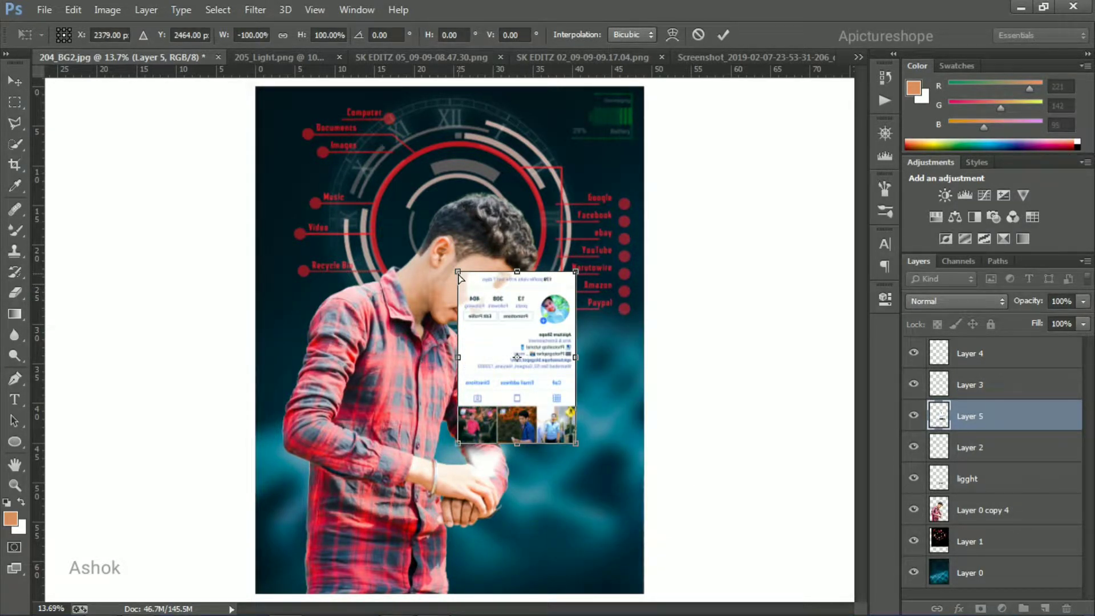
drag(461, 278, 444, 267)
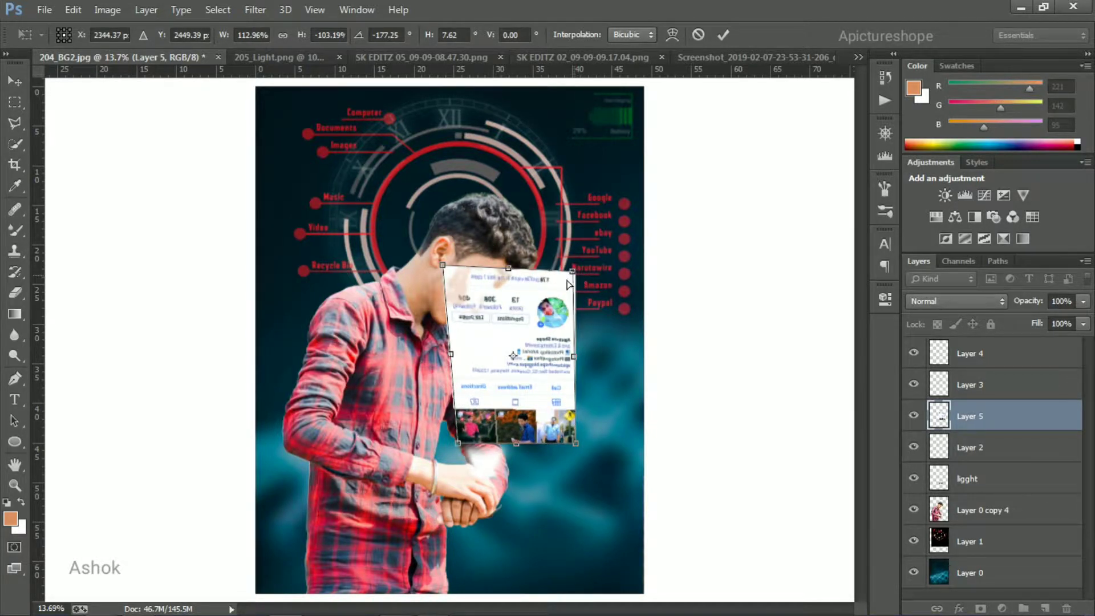
drag(571, 273, 557, 279)
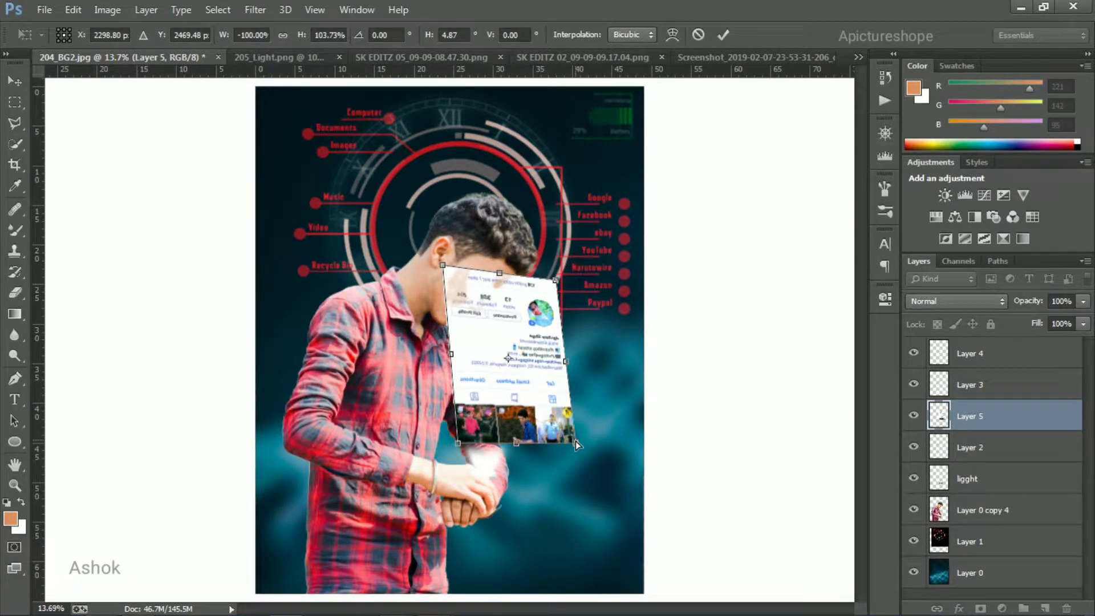
drag(576, 445, 531, 419)
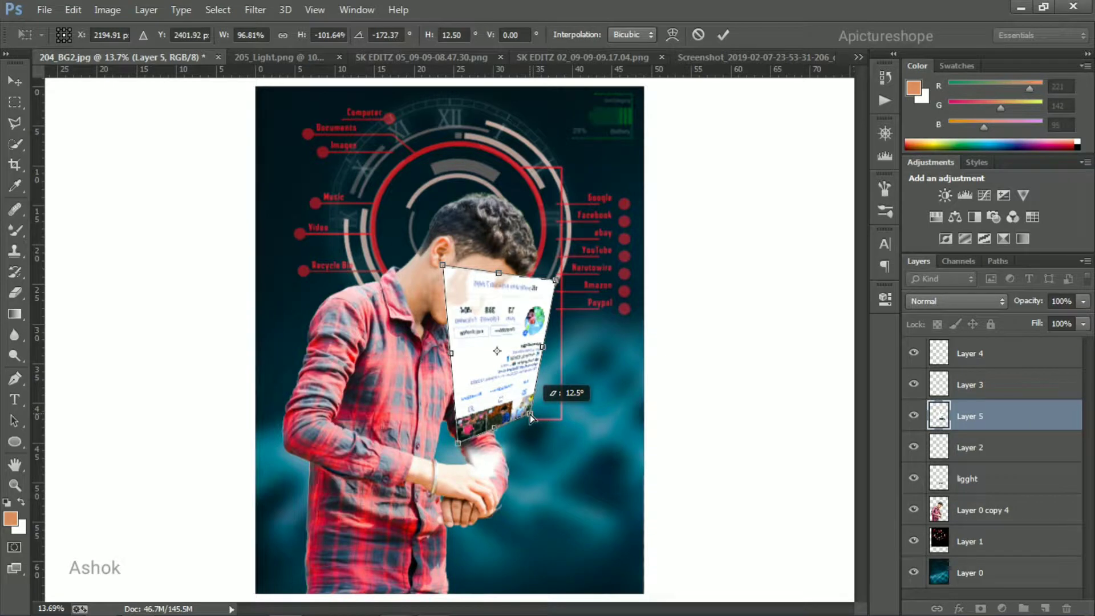
drag(459, 445, 461, 421)
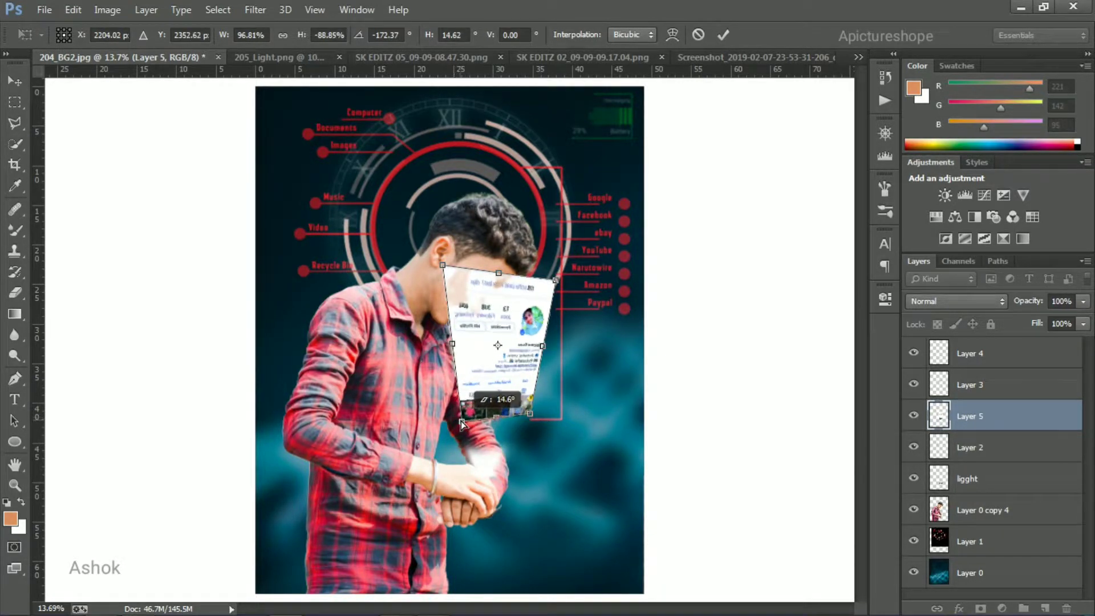
Step: Refine the card's corner perspective, lower it toward the wrist, and commit the distortion
mouse_move(556, 279)
mouse_down()
mouse_move(542, 281)
mouse_move(554, 280)
mouse_up()
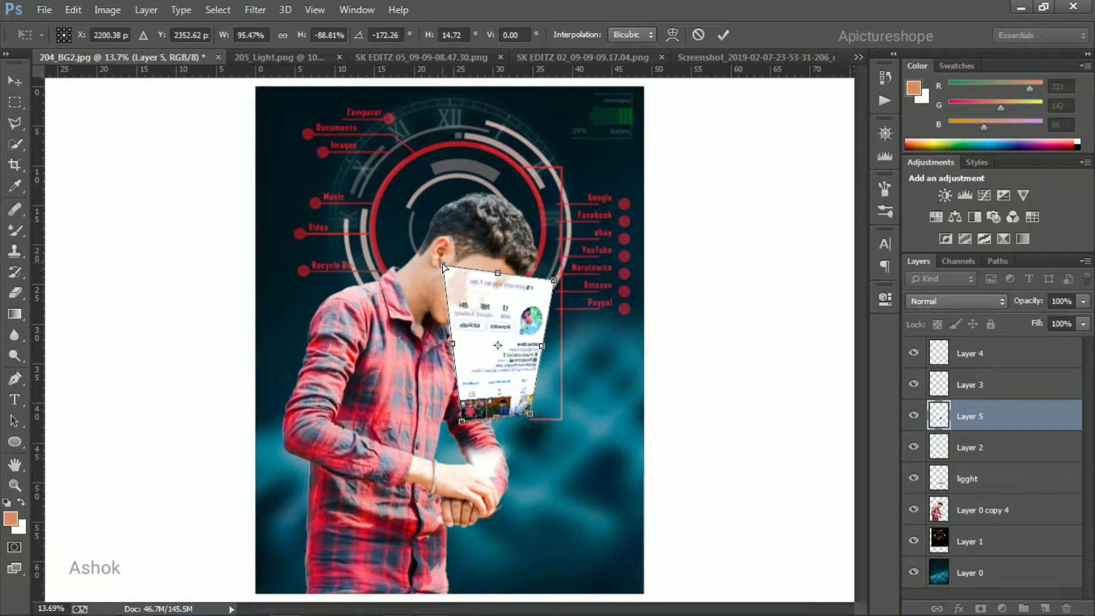
drag(446, 268, 447, 288)
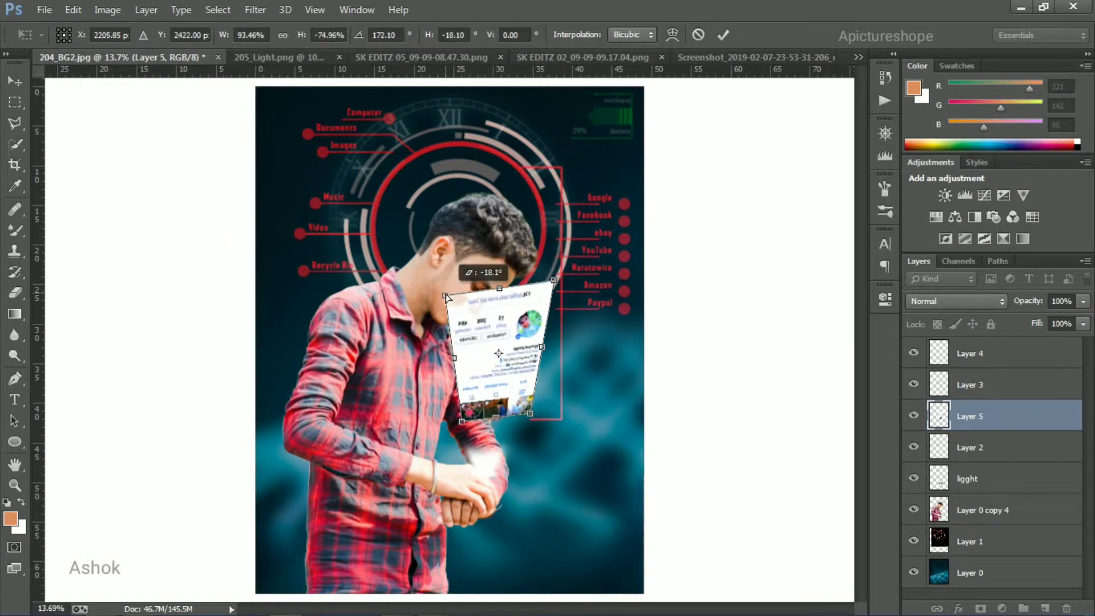
drag(554, 281, 542, 292)
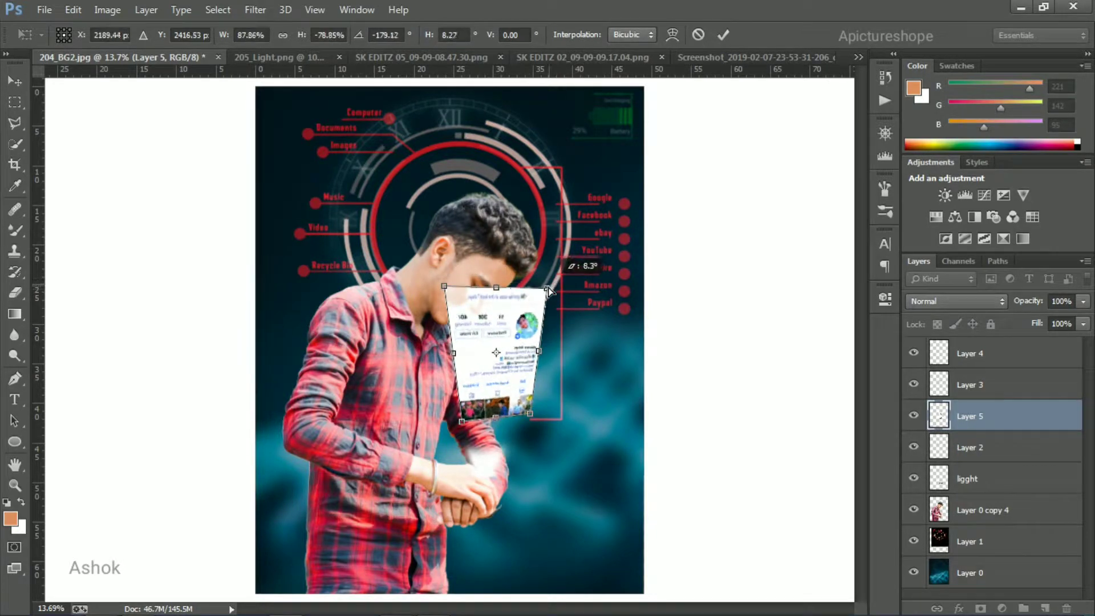
drag(530, 413, 518, 411)
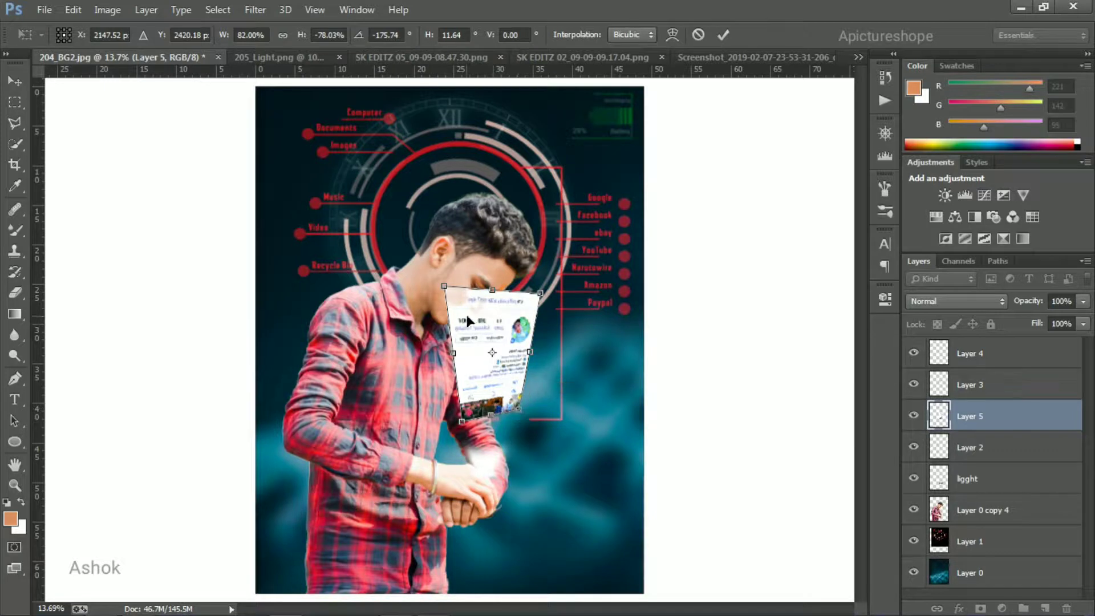
drag(449, 294, 452, 298)
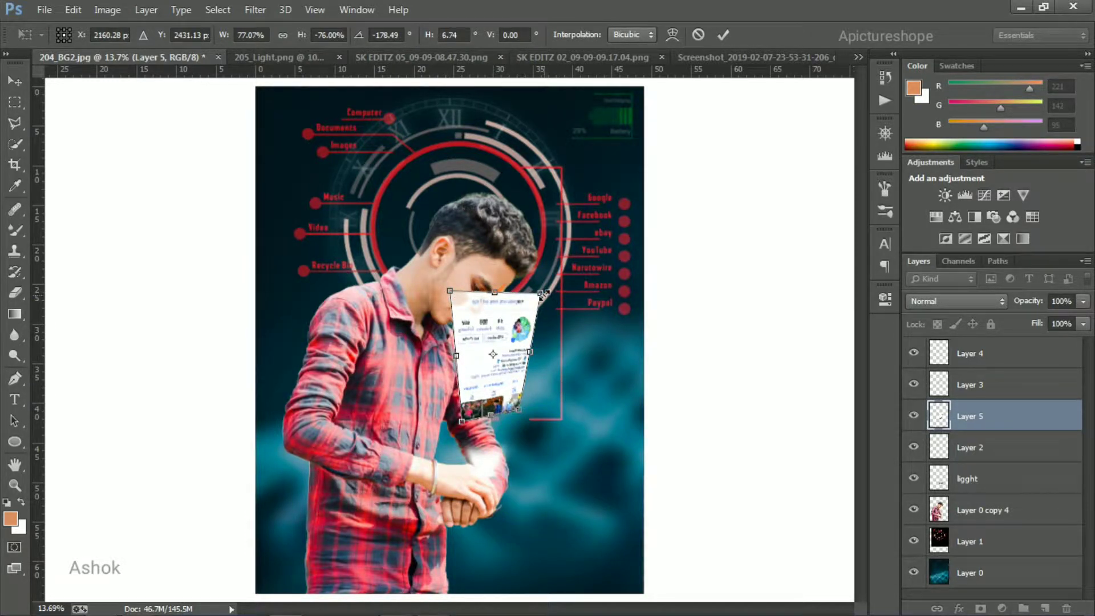
drag(539, 294, 533, 306)
mouse_move(509, 347)
mouse_down()
mouse_move(508, 371)
mouse_move(524, 338)
mouse_up()
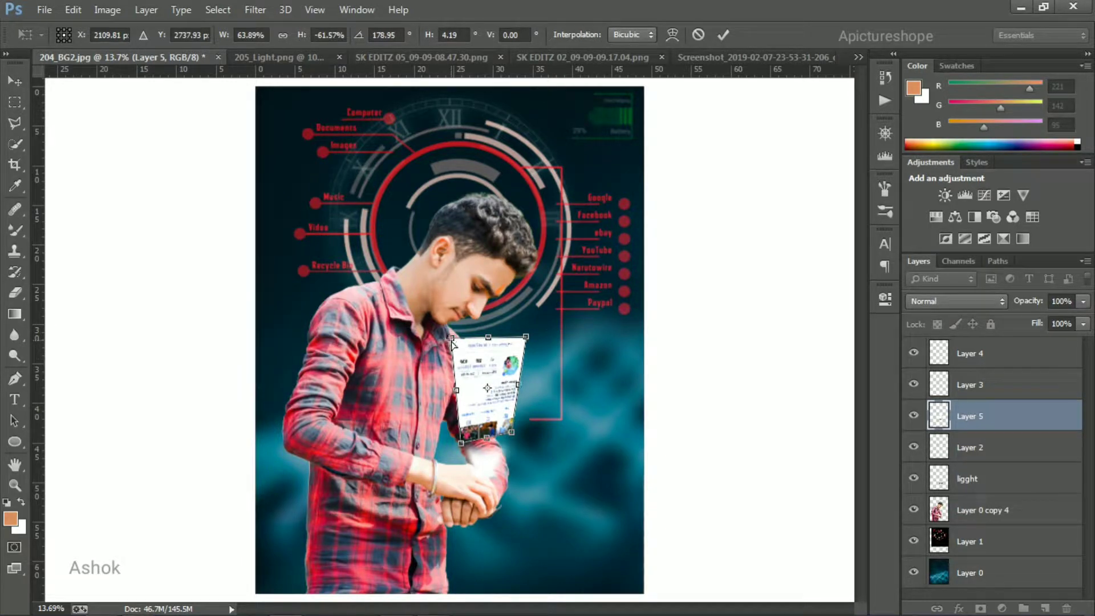
drag(452, 344, 445, 345)
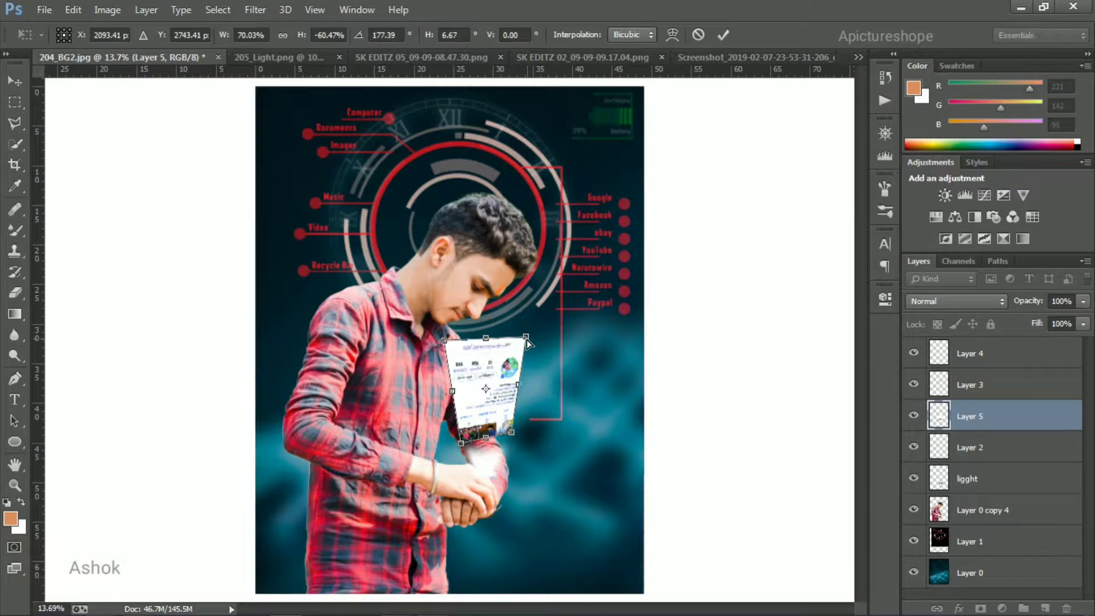
drag(528, 341, 519, 349)
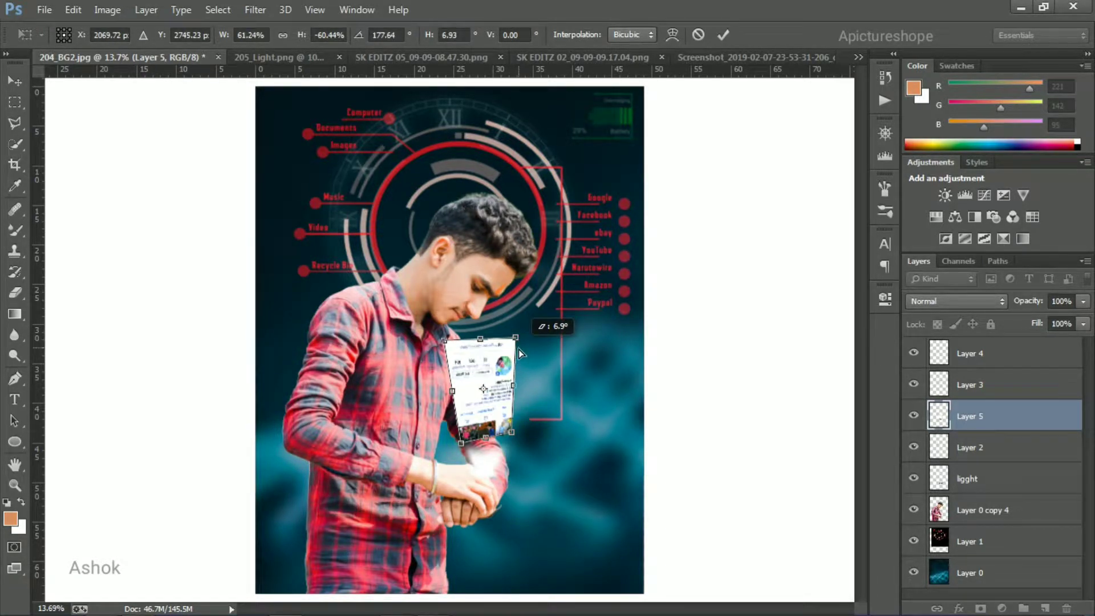
drag(512, 432, 504, 429)
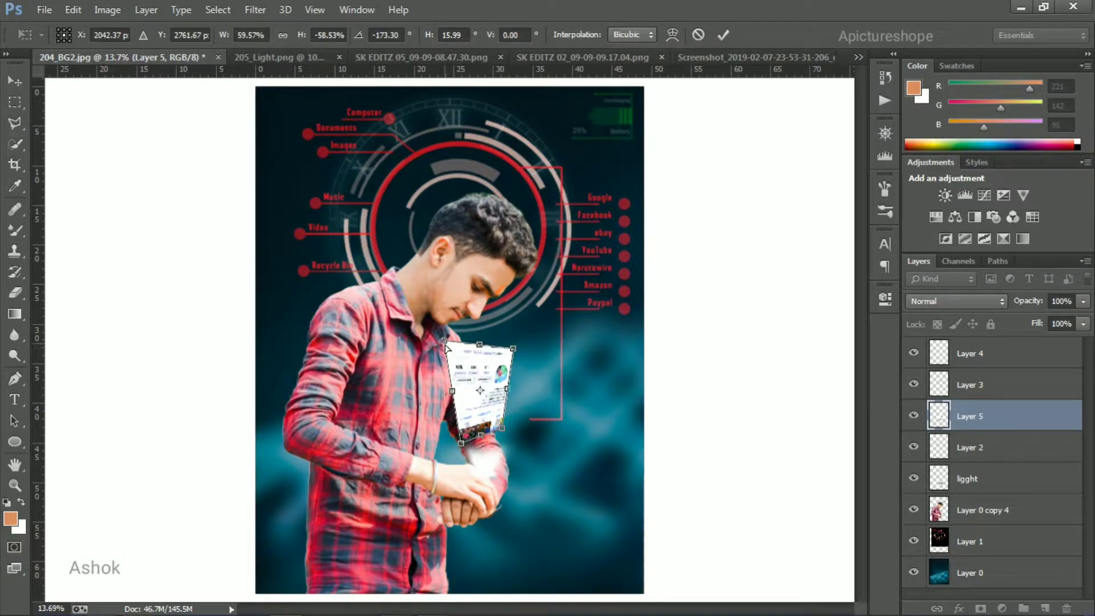
drag(445, 344, 450, 347)
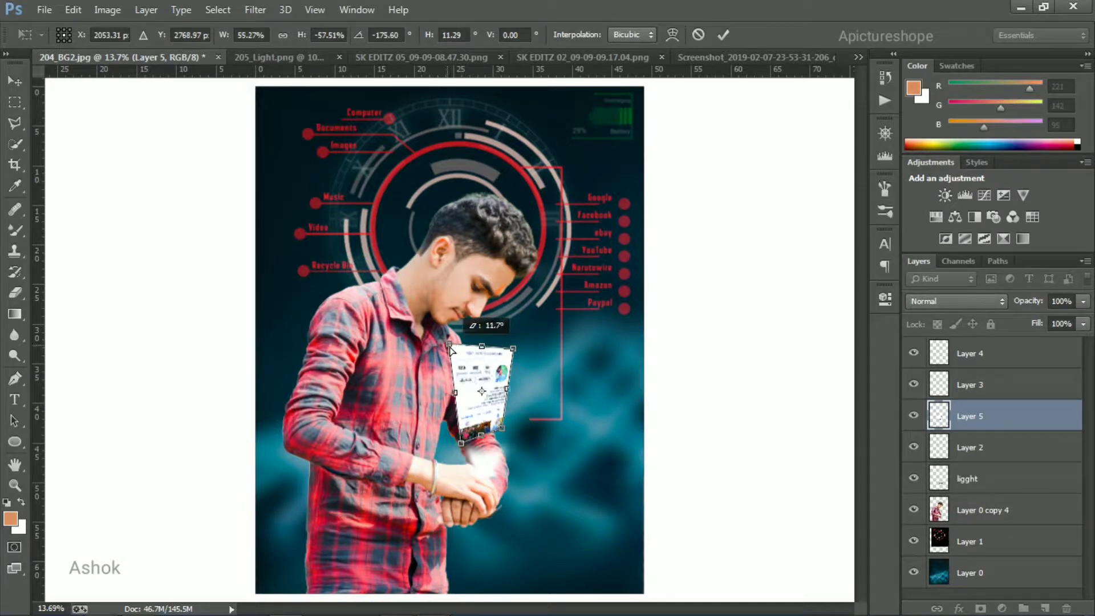
click(724, 35)
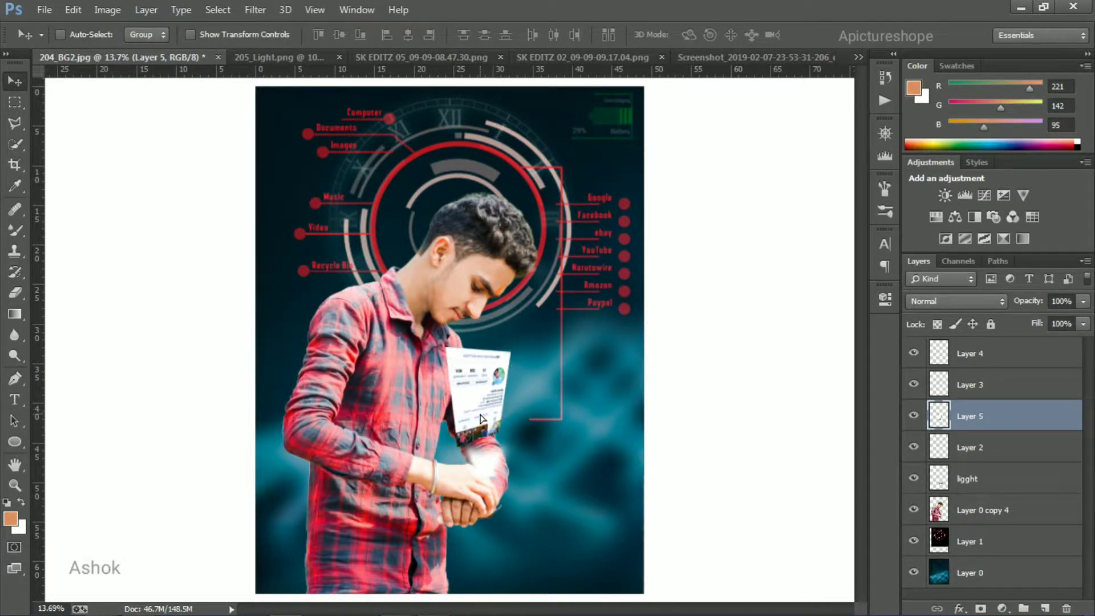
Step: Skew the card's lower edge about 8° and move it down and right above the hands
drag(481, 419, 483, 413)
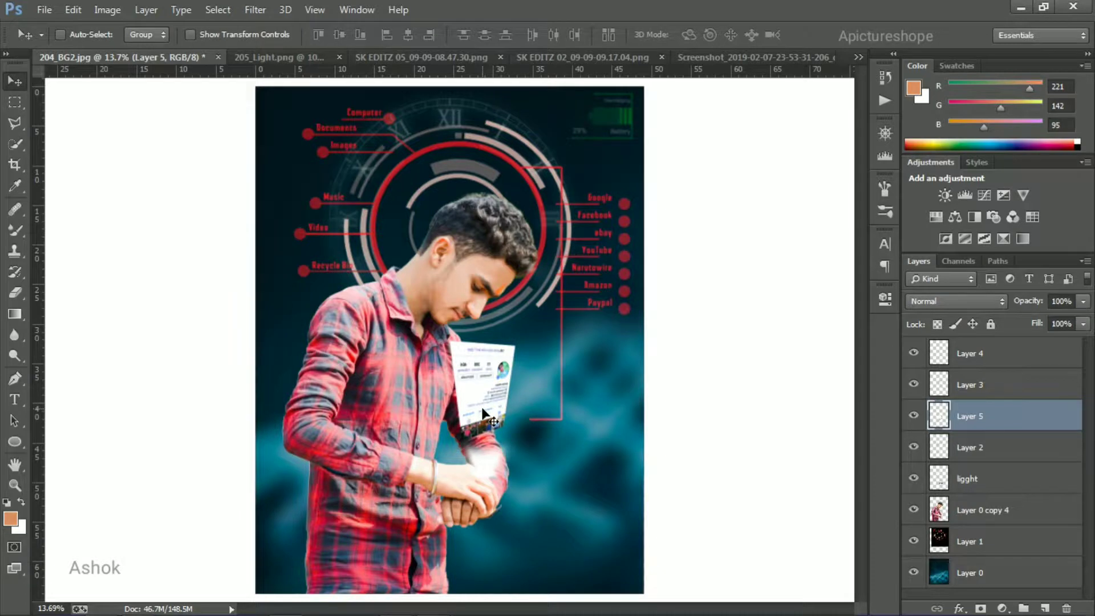
key(ctrl+t)
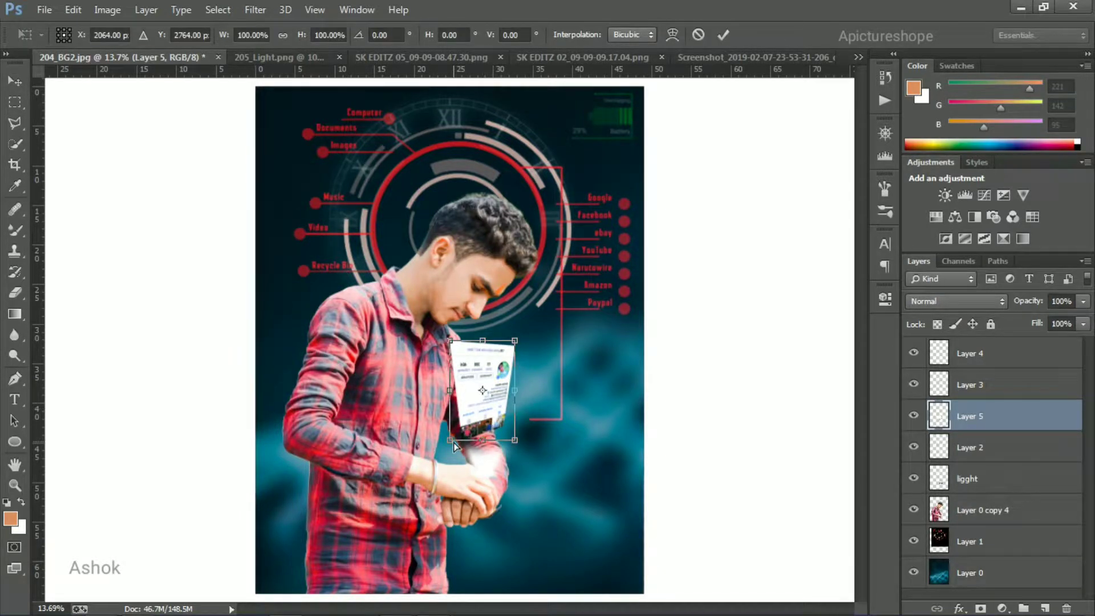
drag(454, 441, 458, 443)
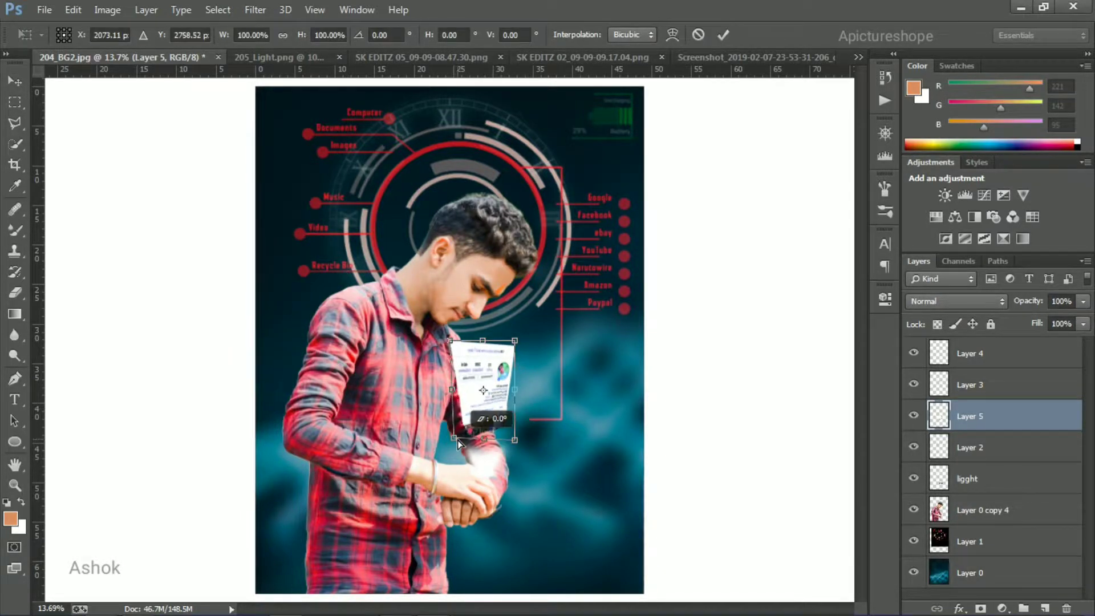
click(723, 34)
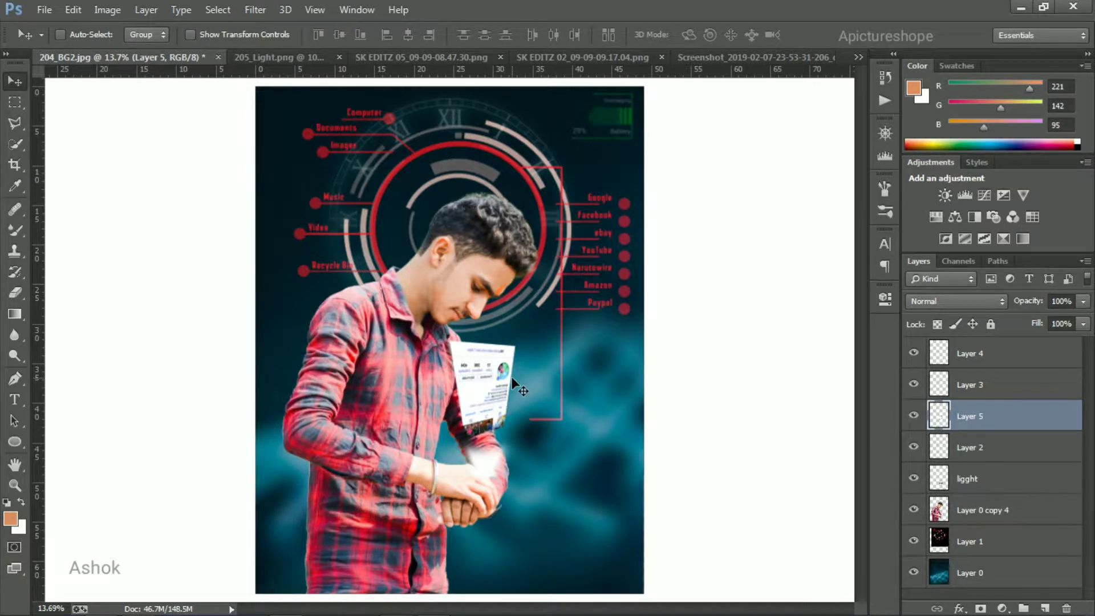
key(ctrl+t)
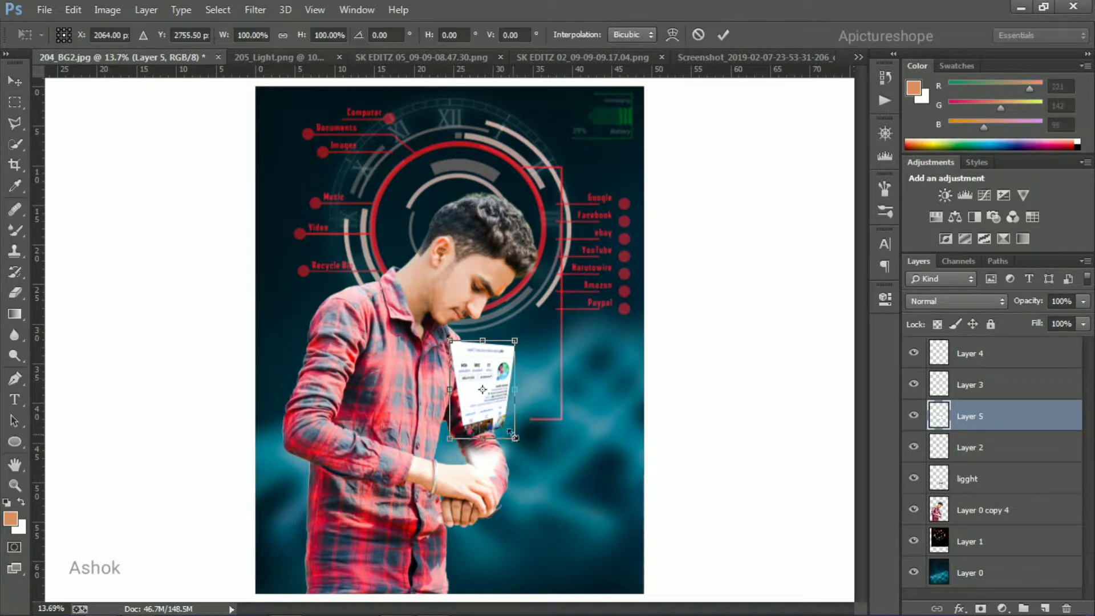
drag(516, 440, 509, 450)
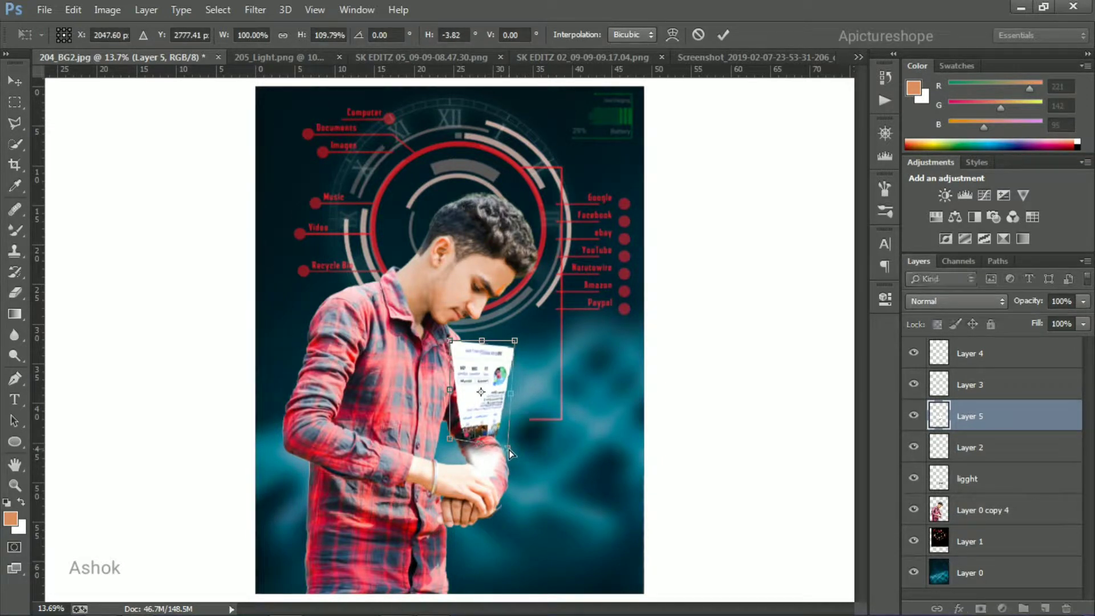
click(722, 34)
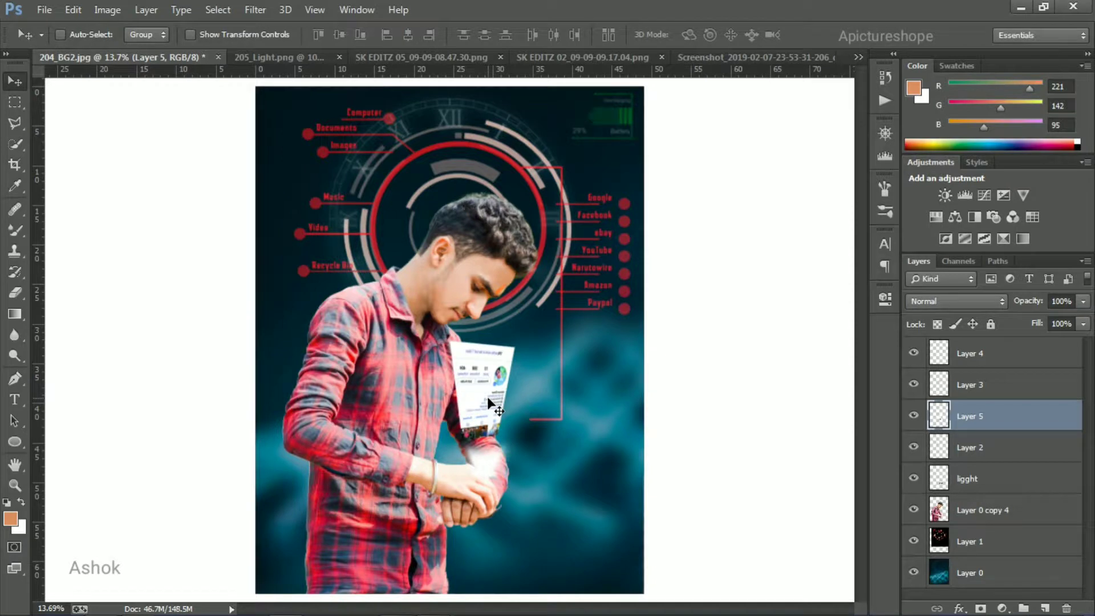
drag(487, 396, 492, 411)
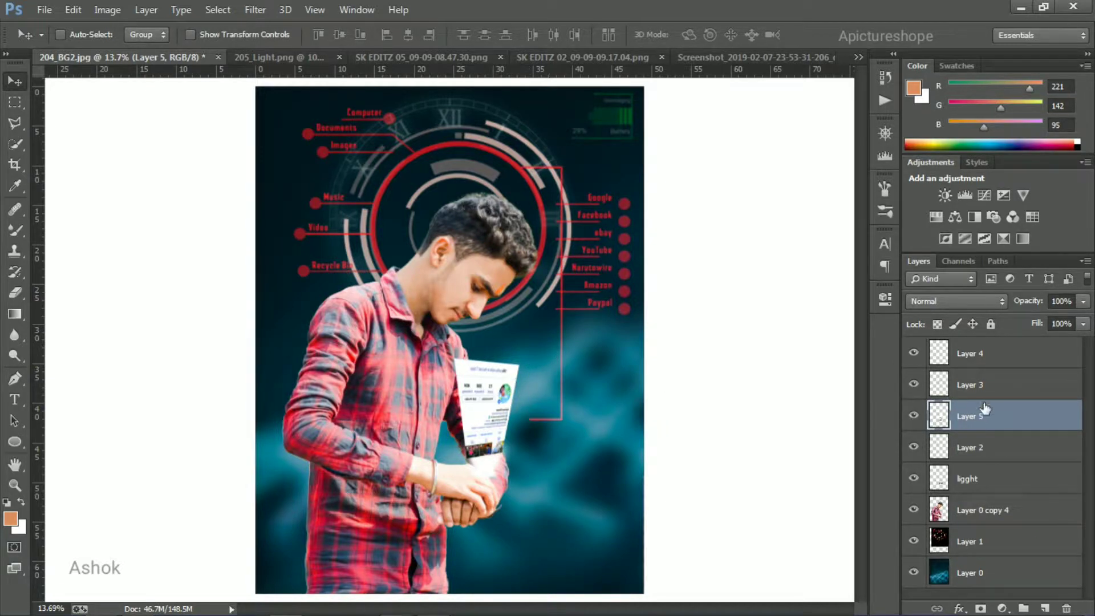
Step: Move the ligght layer up beneath Layer 4 and toggle the Layer 5 card's visibility to check it
drag(987, 472, 995, 369)
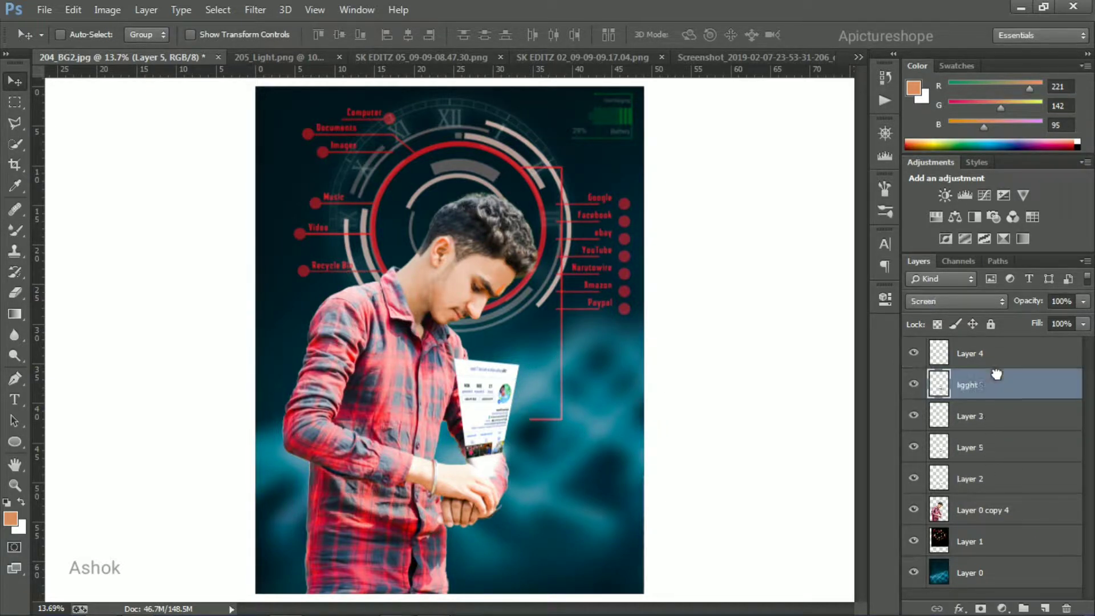
click(987, 423)
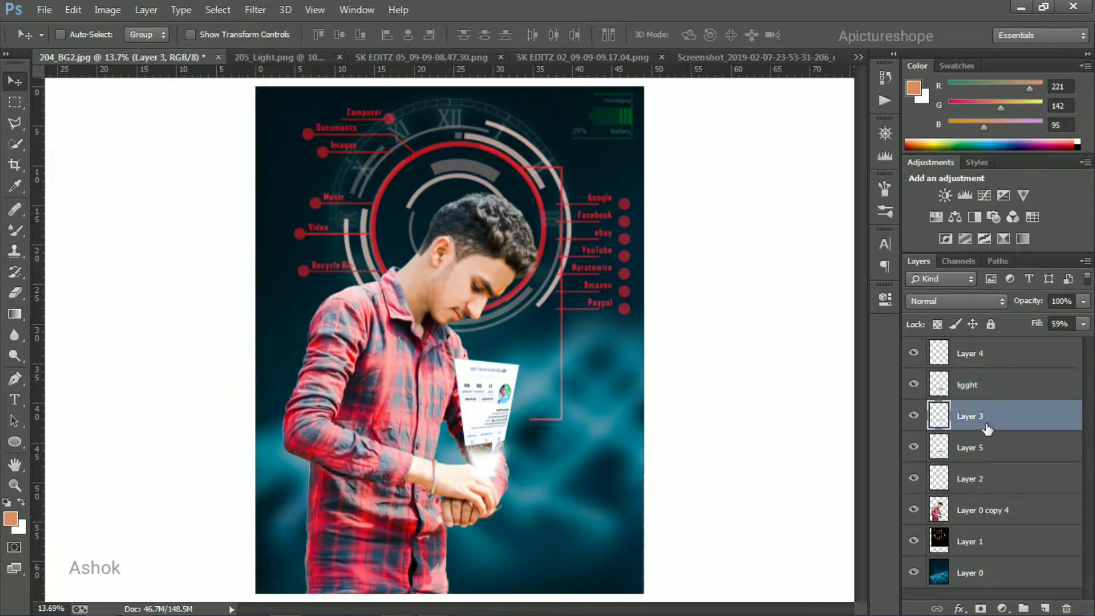
click(979, 362)
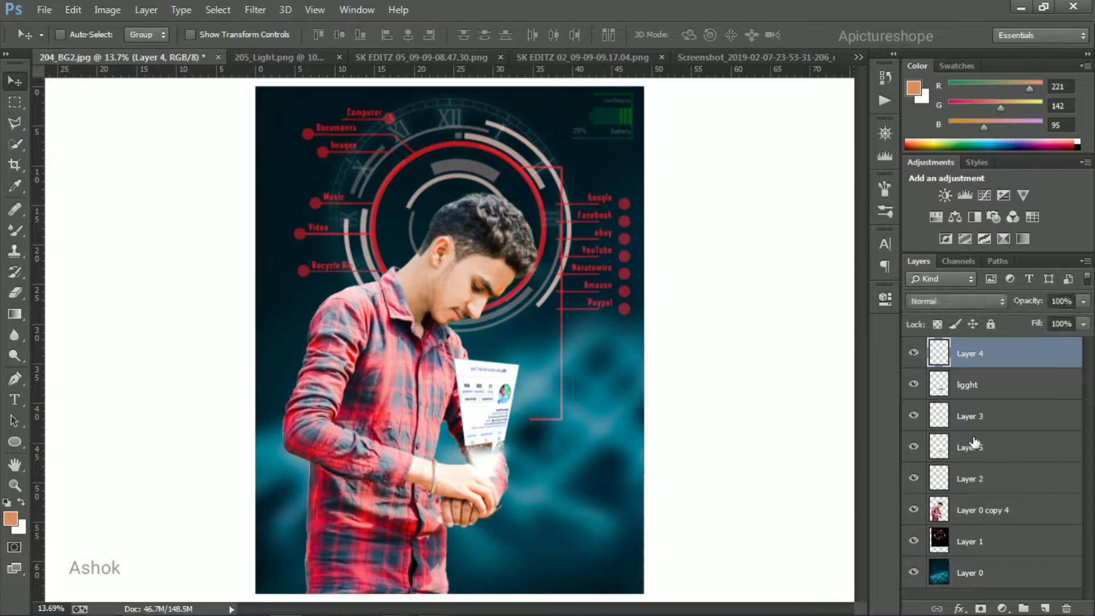
click(975, 446)
click(914, 449)
click(914, 447)
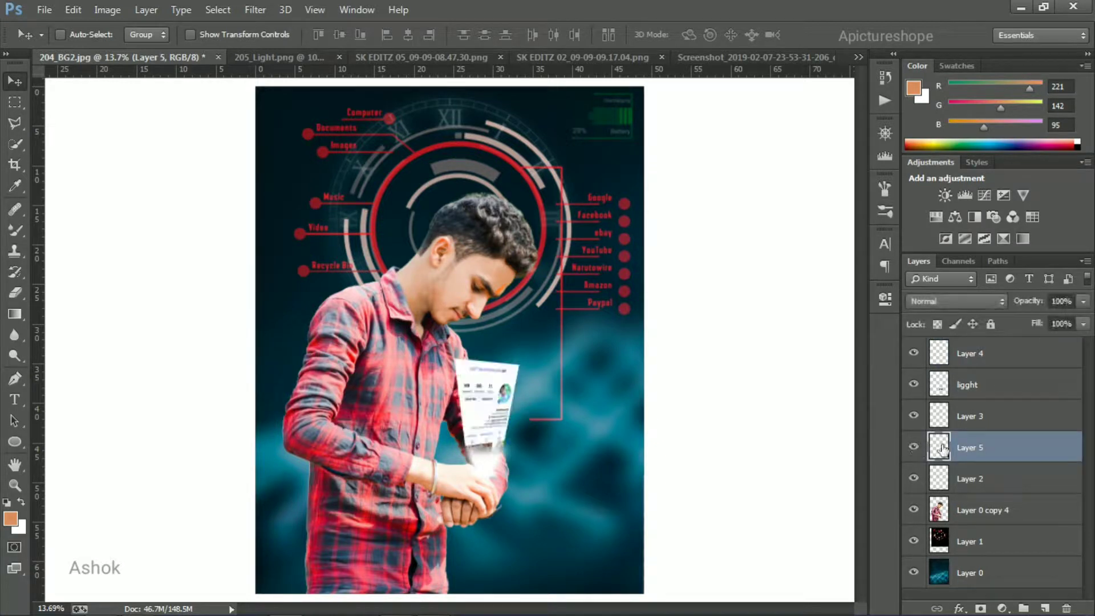
Step: Rename Layer 5 to 'screenshoot' and shift the card upward
double_click(970, 447)
text(screenshoot)
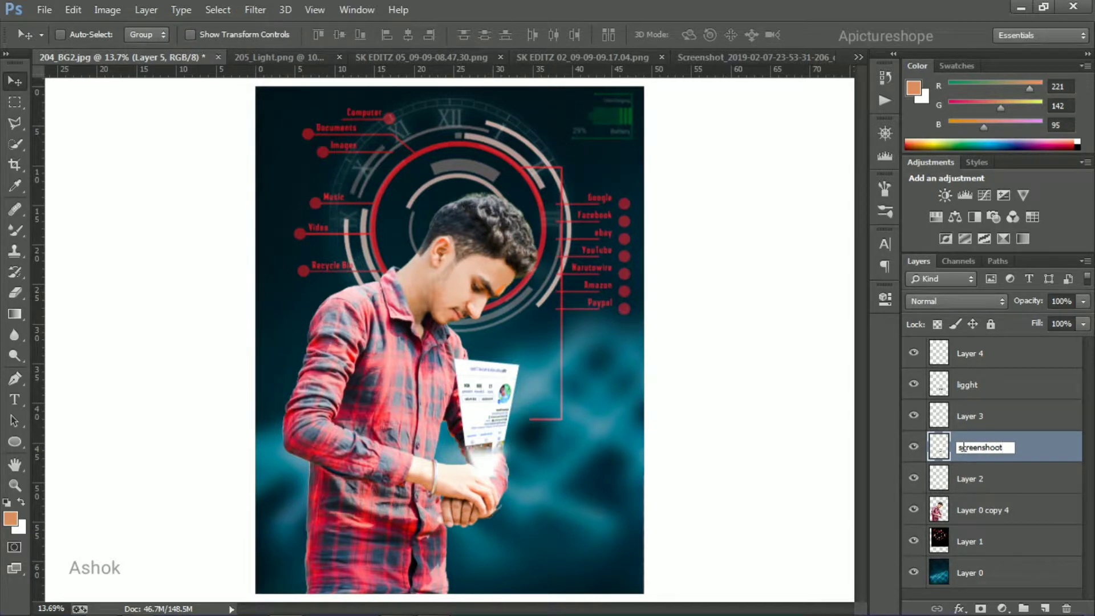
key(Return)
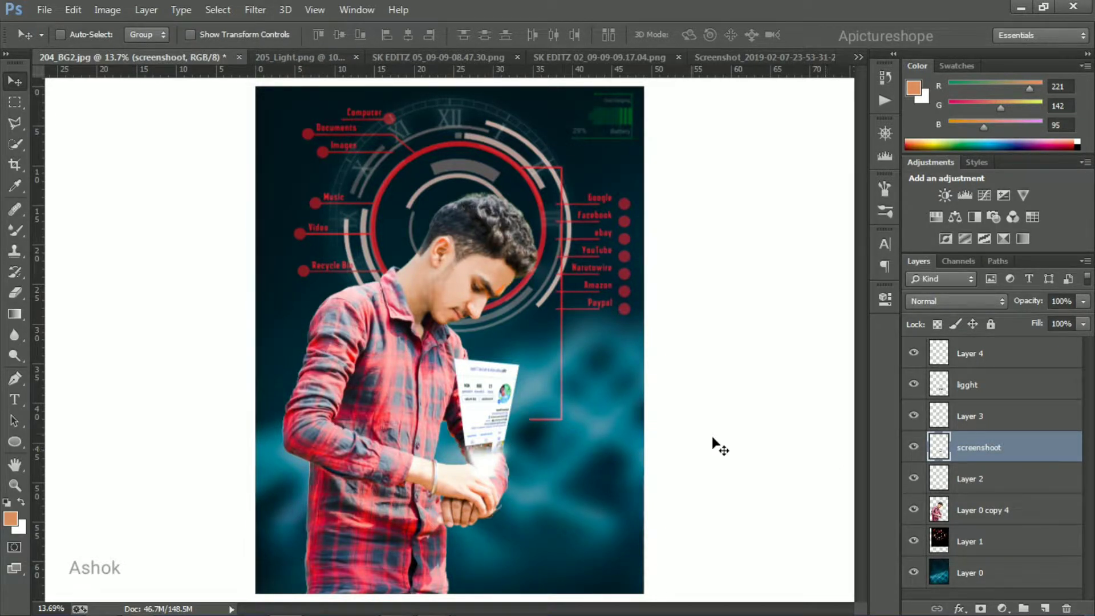
drag(523, 425, 526, 408)
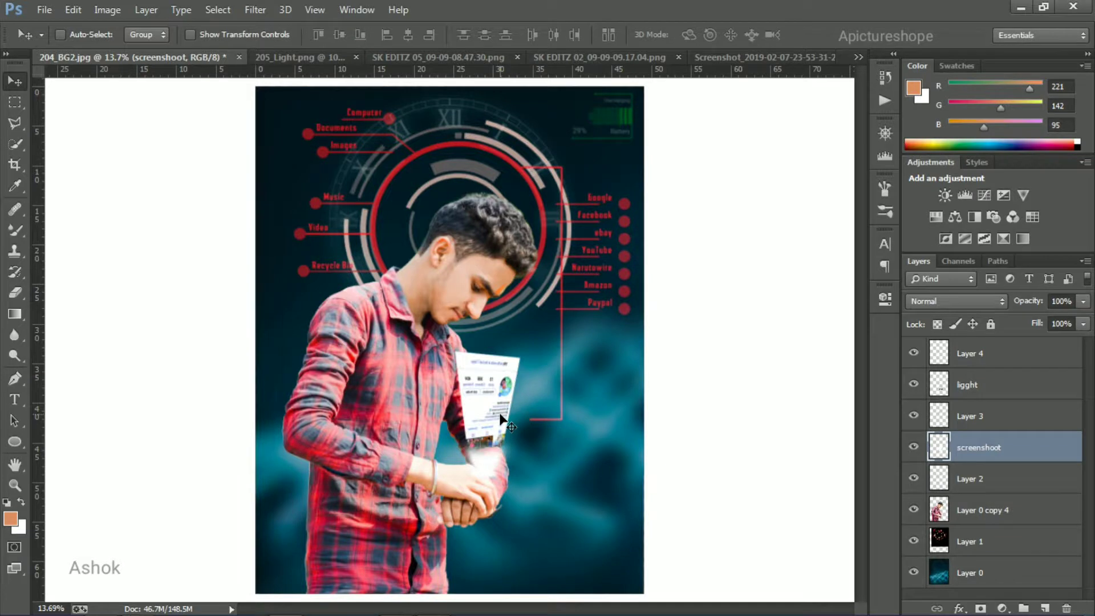
Step: Scale the ligght glow up to about 117% and raise it to the card's lower edge
scroll(501, 417, up, 1)
scroll(501, 418, up, 1)
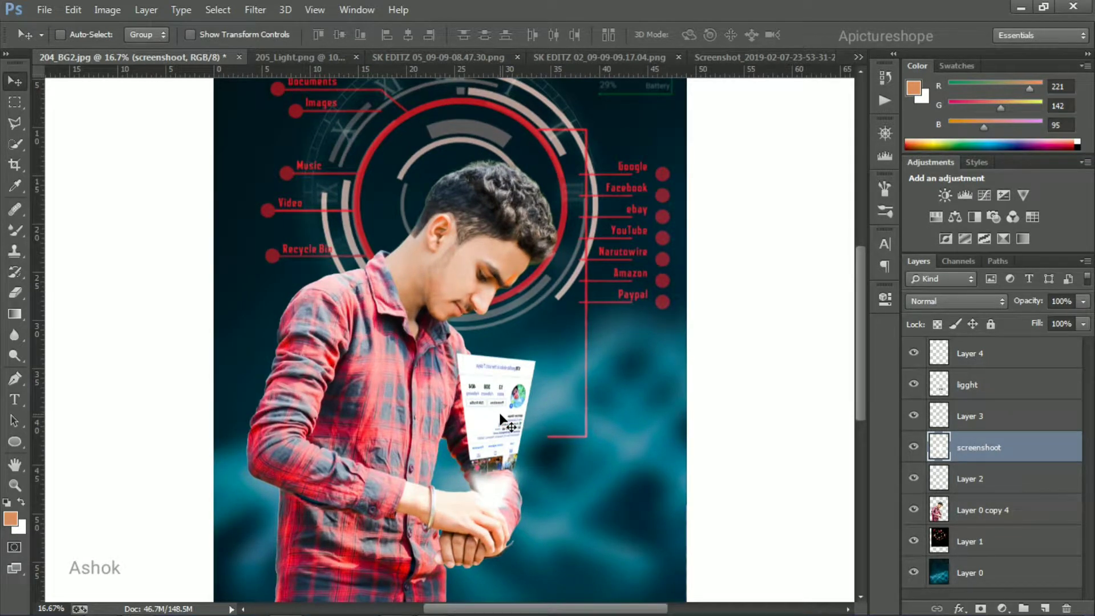
click(988, 394)
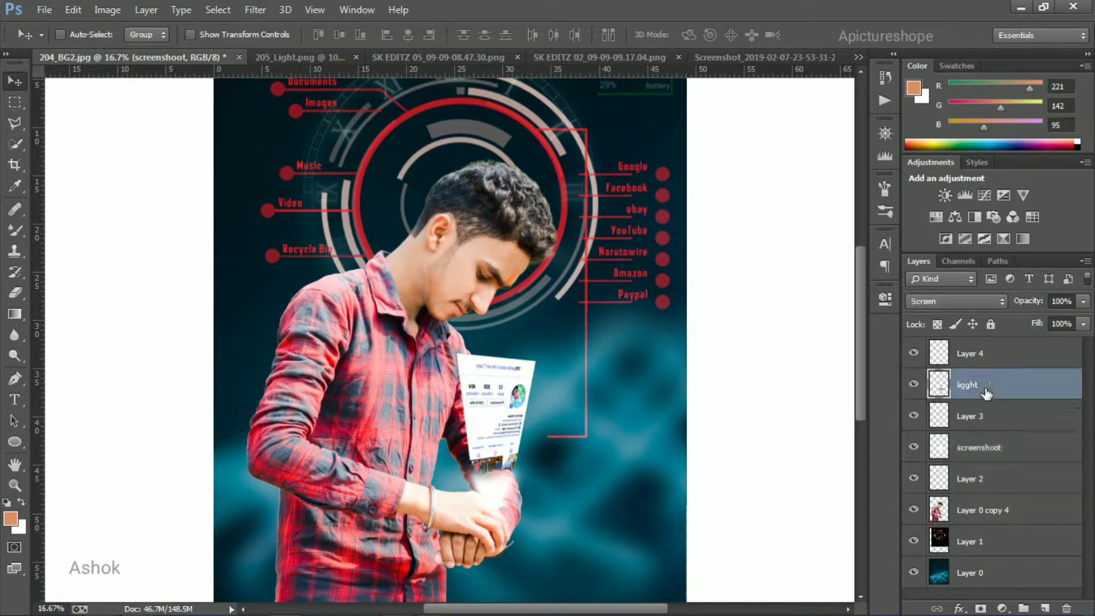
drag(489, 499, 494, 504)
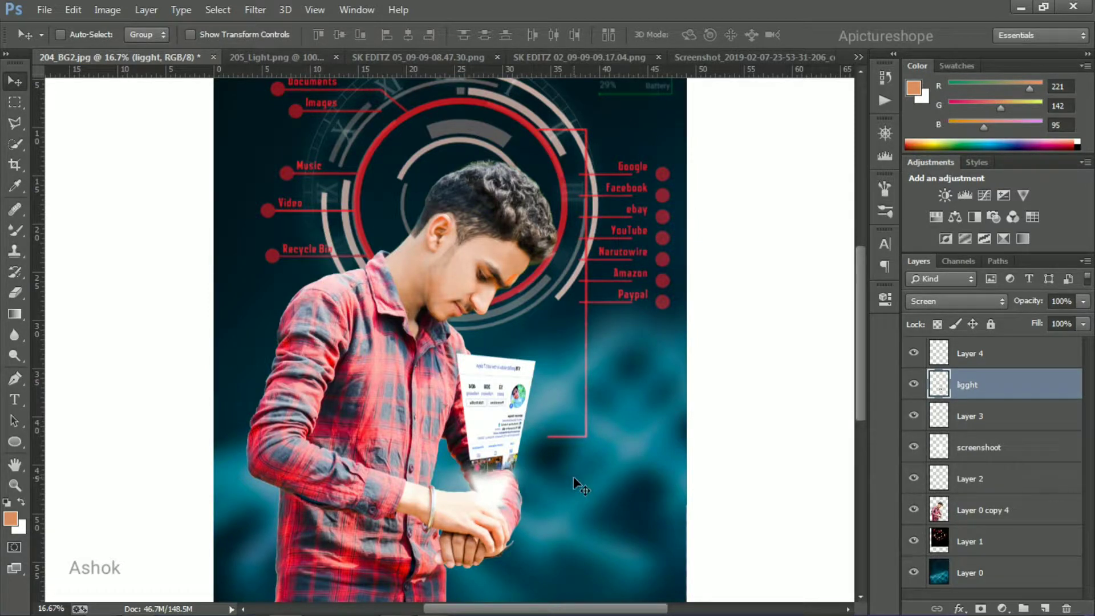
key(ctrl+t)
mouse_move(530, 455)
mouse_down()
mouse_move(533, 444)
mouse_move(508, 482)
mouse_move(540, 443)
mouse_up()
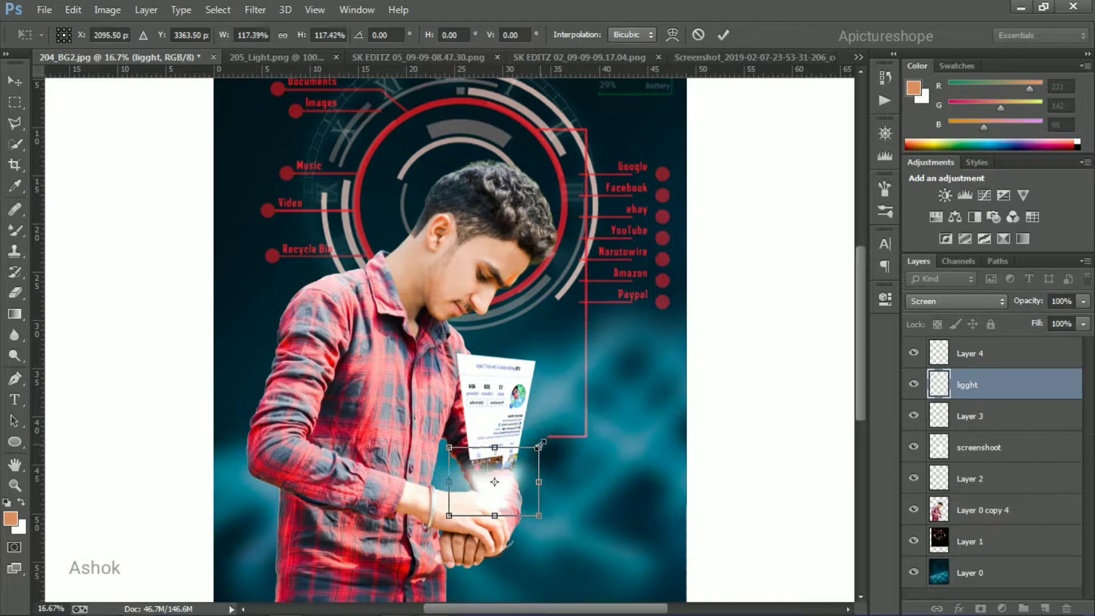
key(Return)
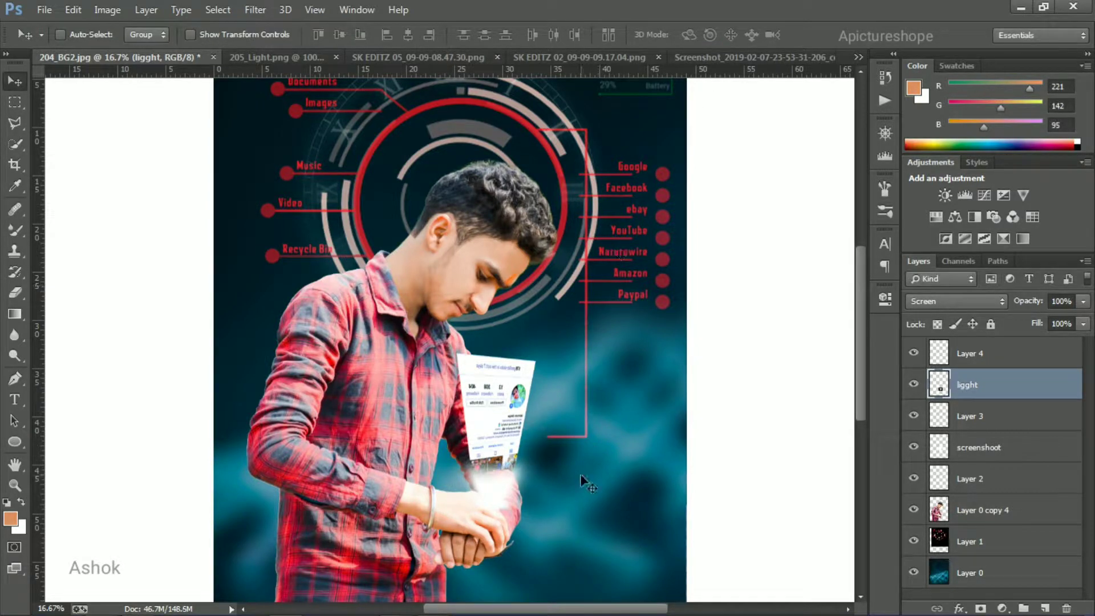
key(ctrl+plus)
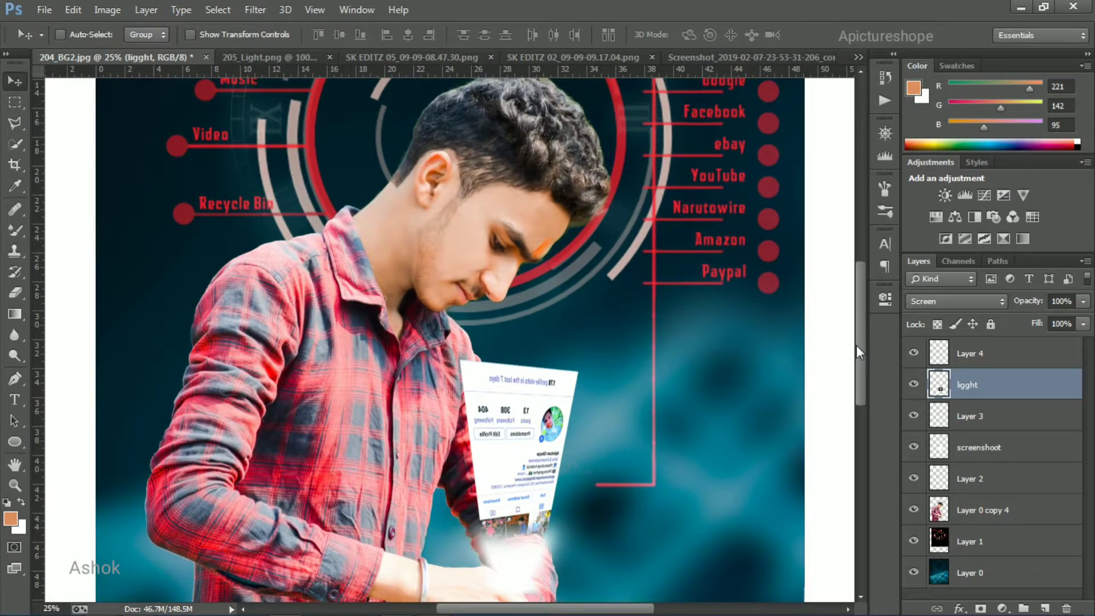
drag(857, 345, 861, 383)
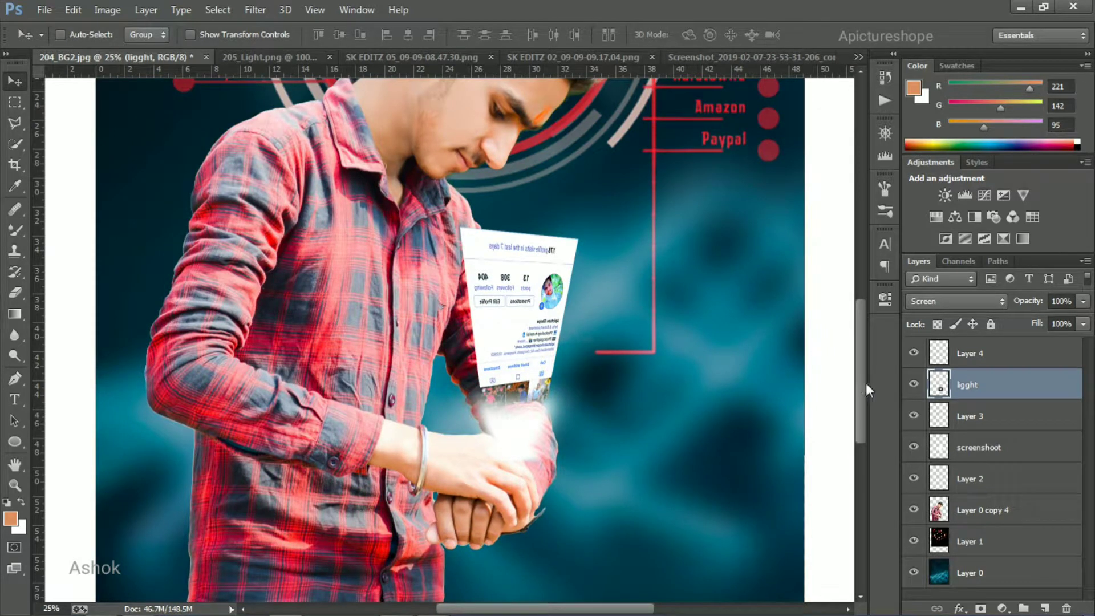
click(979, 521)
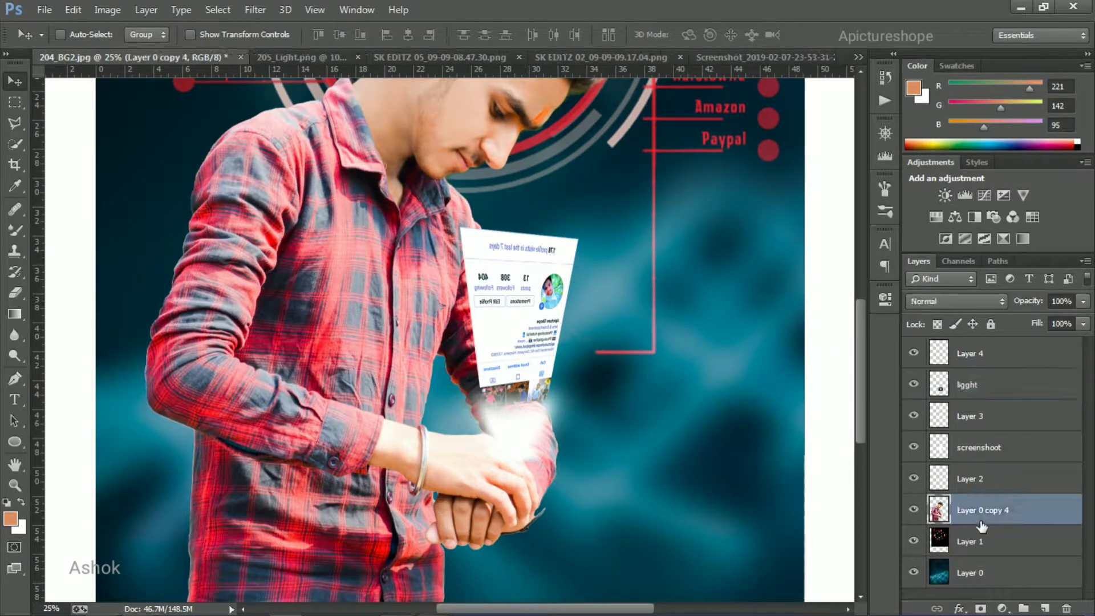
click(993, 391)
Step: Set a large Eraser at 56% opacity, try a soft erase over the wrist, then undo it
click(21, 293)
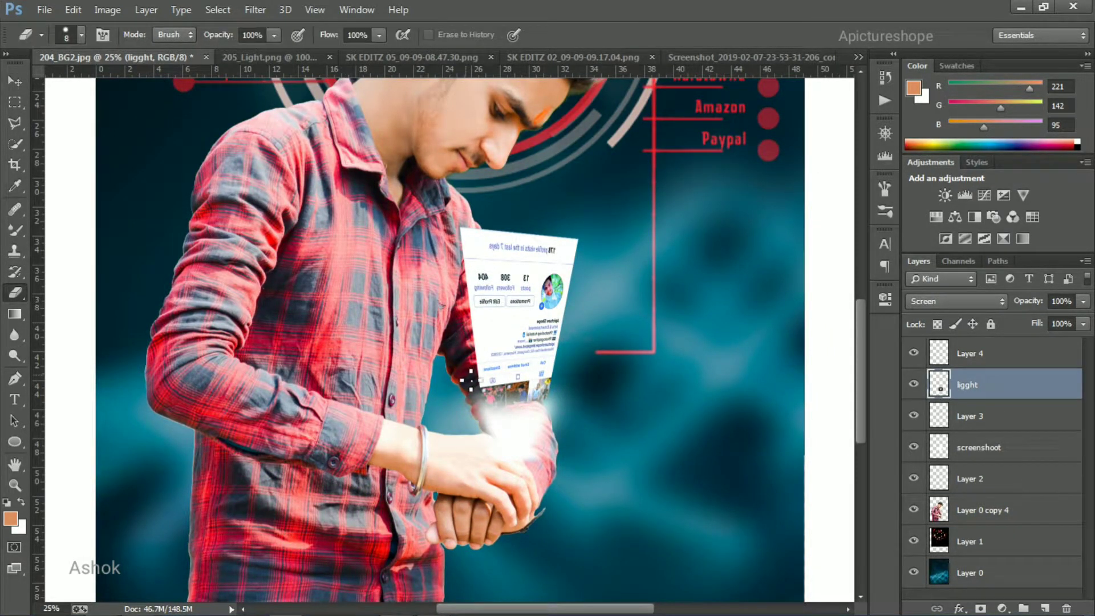
key(bracketright)
key(bracketright)
key(bracketright)
drag(223, 39, 188, 43)
mouse_move(501, 468)
mouse_down()
mouse_move(489, 448)
mouse_move(516, 469)
mouse_up()
key(ctrl+z)
Step: Try the ligght glow fill at 78%, return it to 100%, and select the screenshoot layer
drag(1037, 331, 1019, 329)
key(Return)
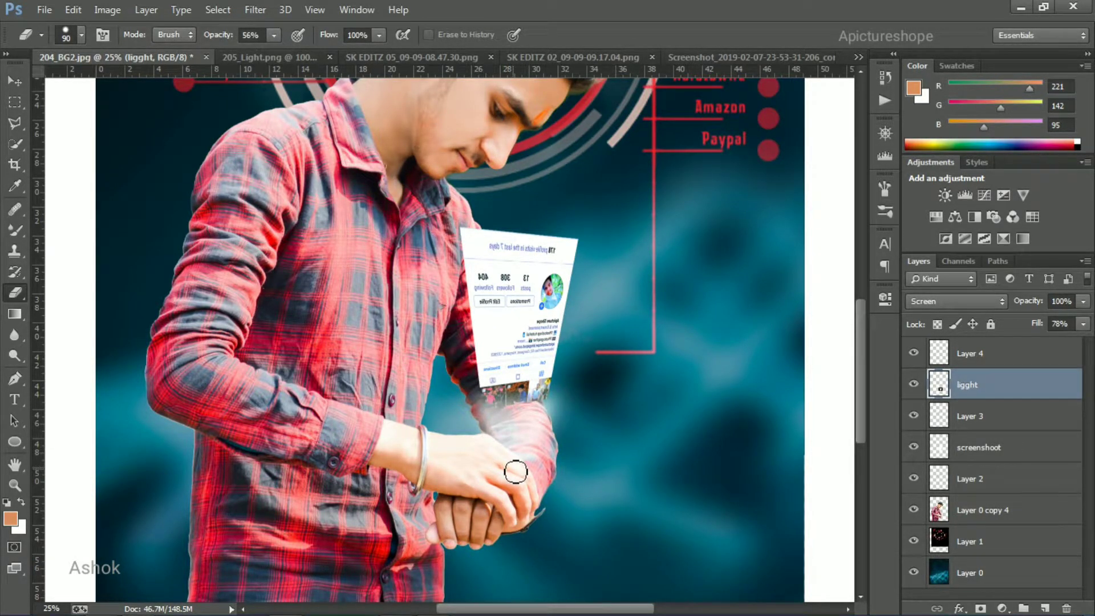
drag(1030, 325, 1059, 323)
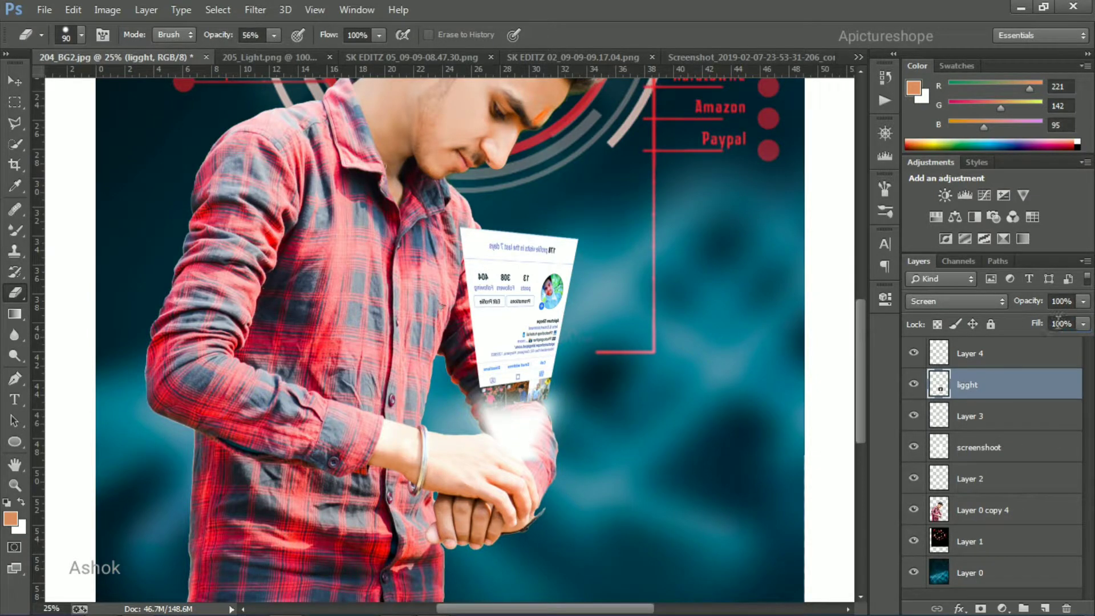
key(ctrl+minus)
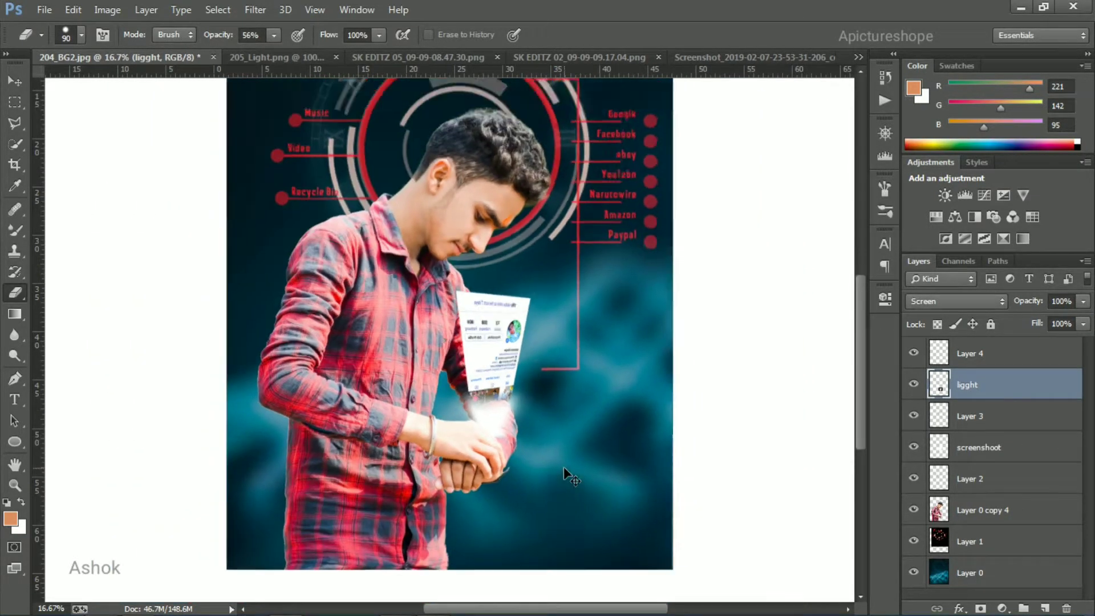
key(ctrl+minus)
click(977, 449)
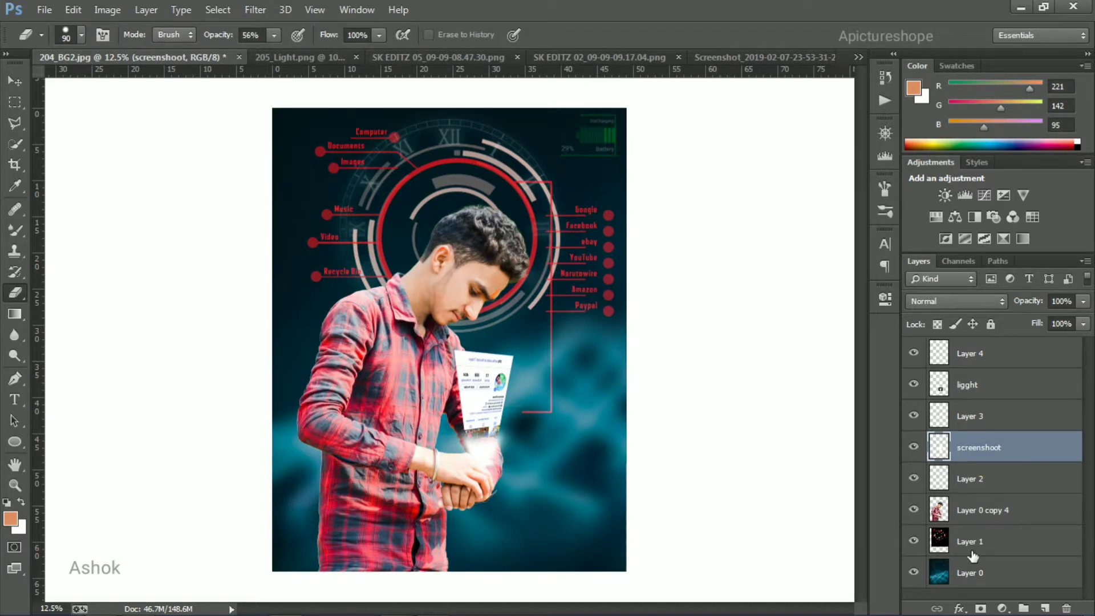
Step: Add a Screen Outer Glow to the screenshoot card: about 56% opacity, 29% spread, size ~136 px
click(960, 609)
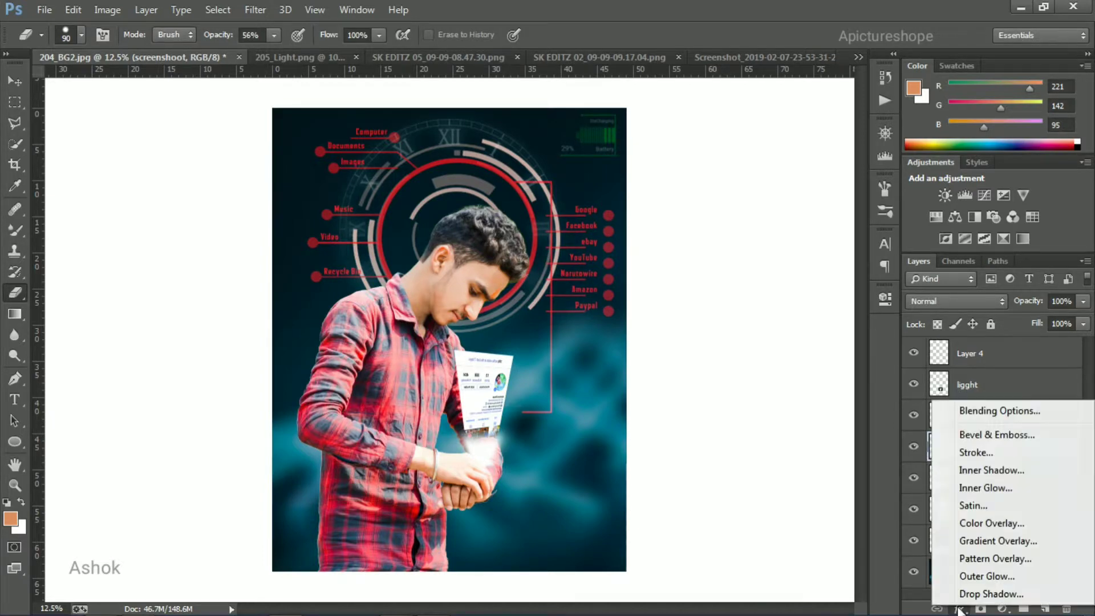
click(978, 576)
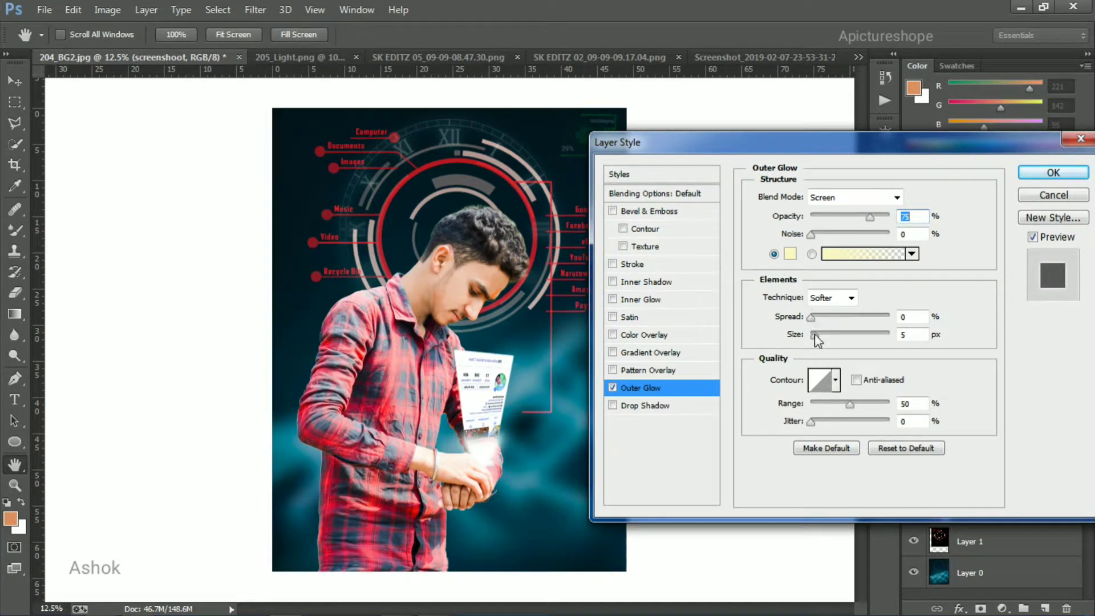
mouse_move(814, 336)
mouse_down()
mouse_move(843, 341)
mouse_move(836, 334)
mouse_up()
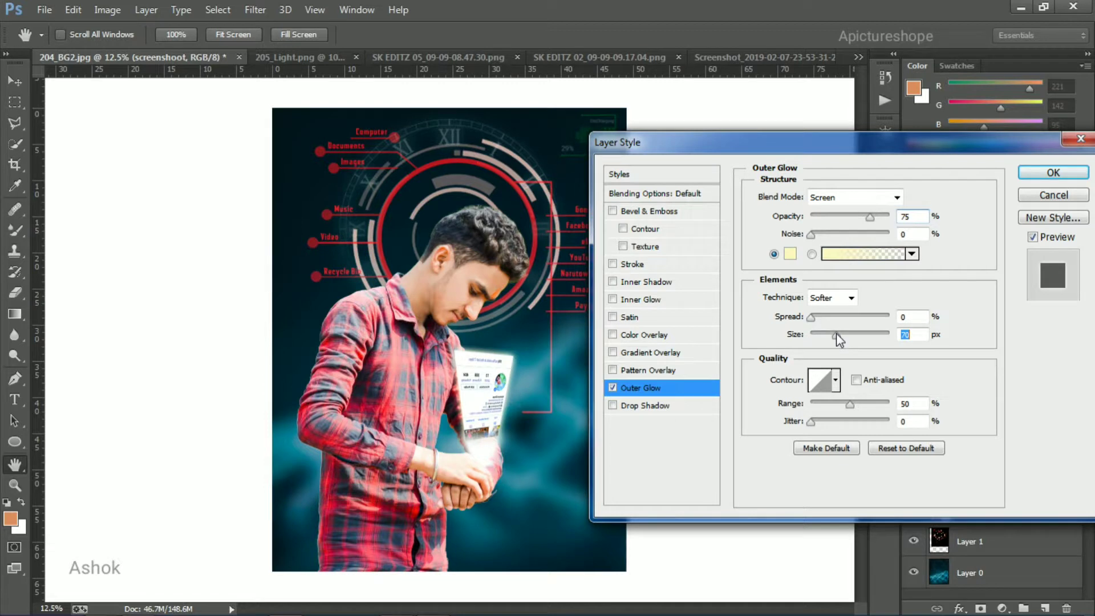
click(810, 234)
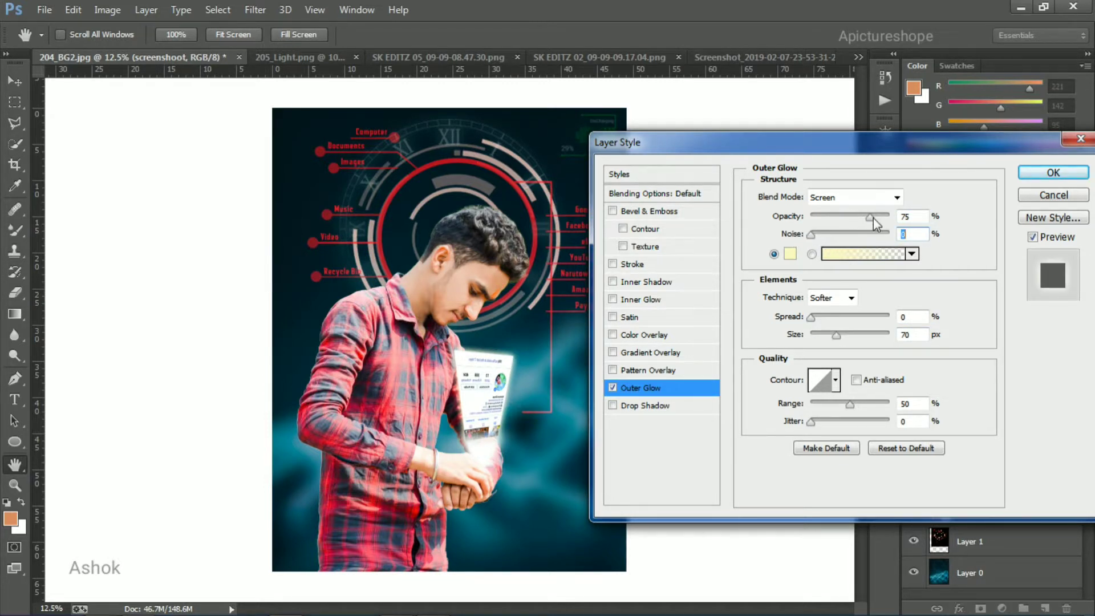
drag(871, 218, 888, 215)
drag(809, 318, 834, 315)
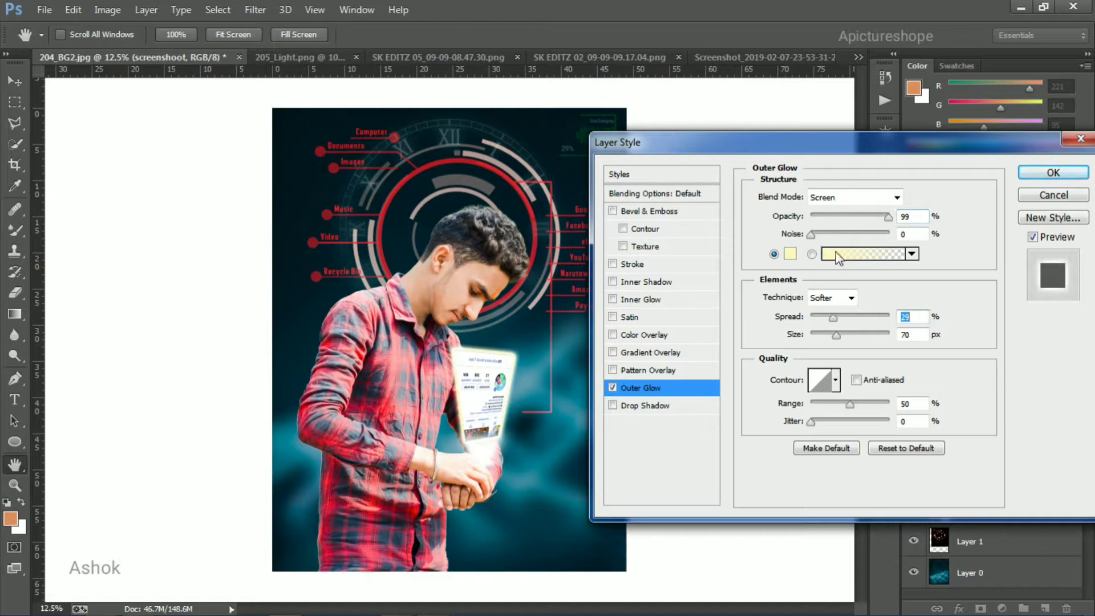
click(871, 216)
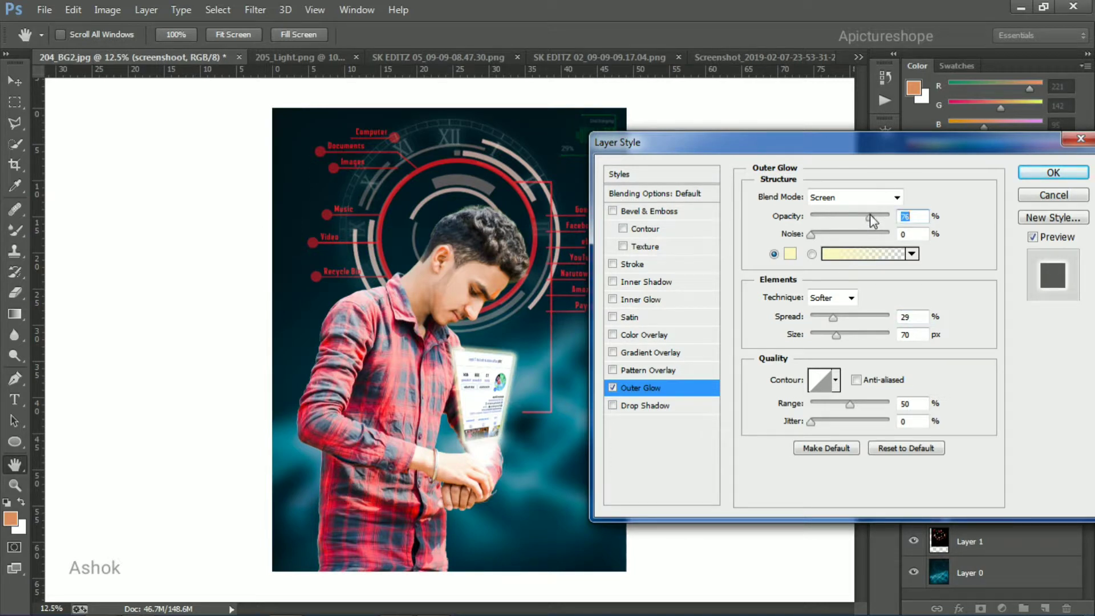
drag(870, 216, 855, 217)
drag(836, 335, 856, 336)
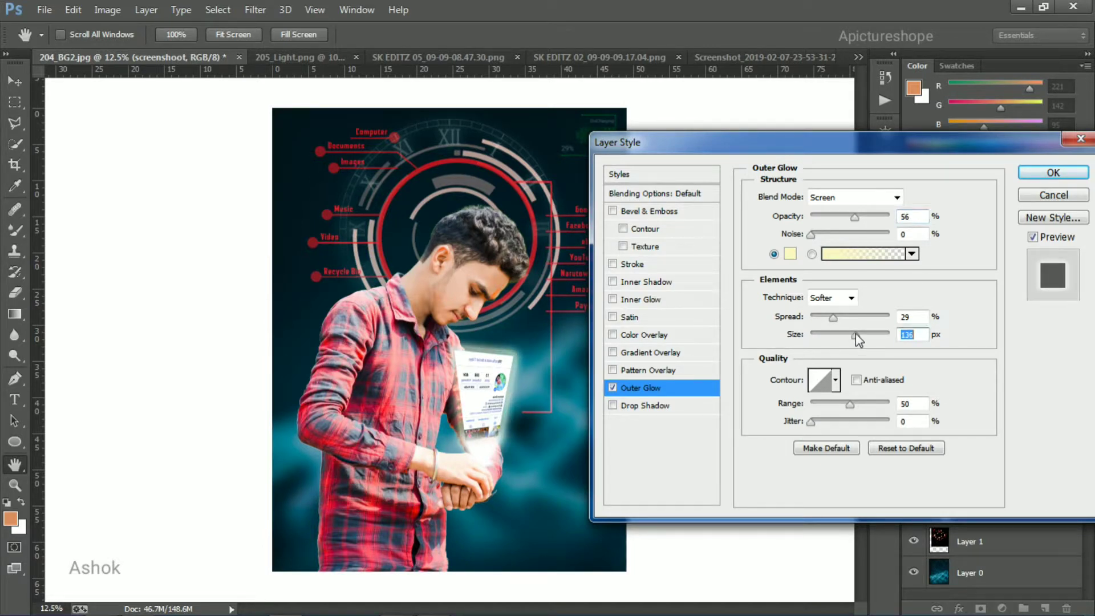
click(1053, 171)
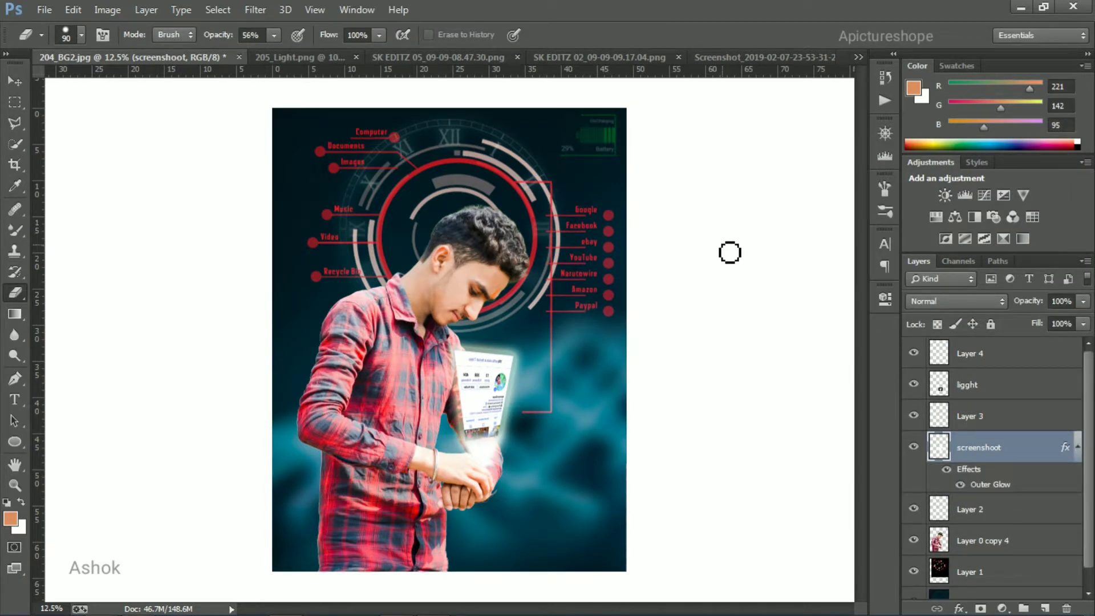
scroll(1075, 474, down, 1)
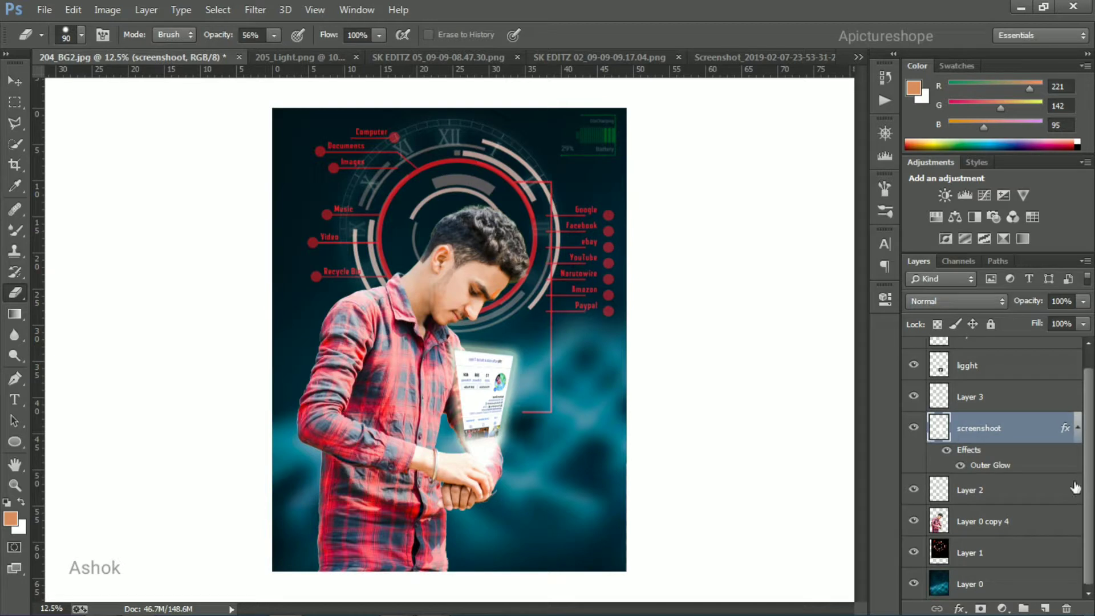
ctrl+click(981, 372)
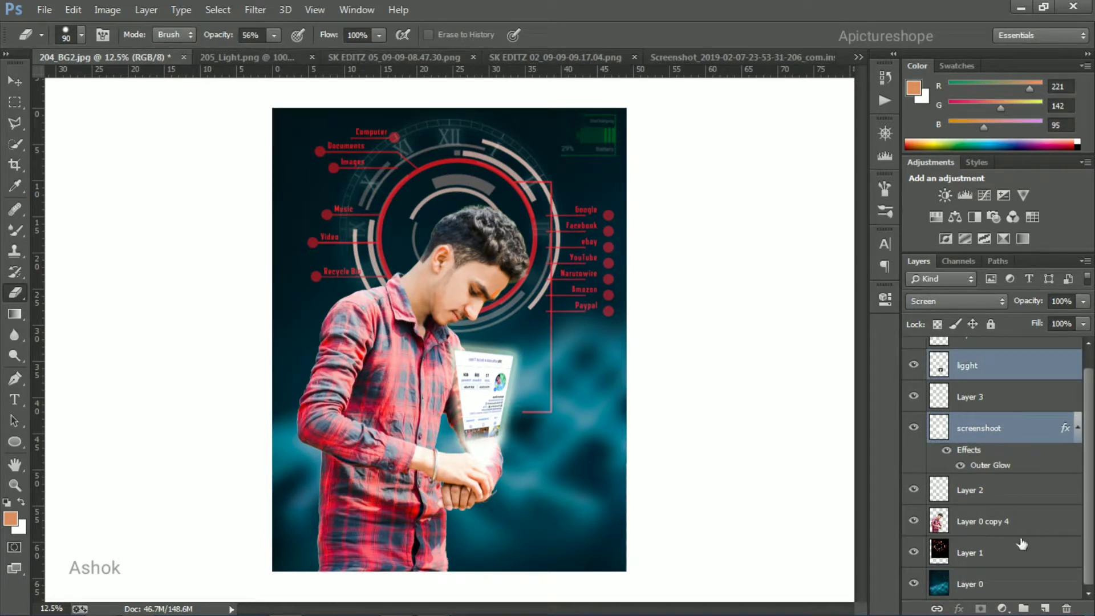
ctrl+click(1011, 524)
key(ctrl+t)
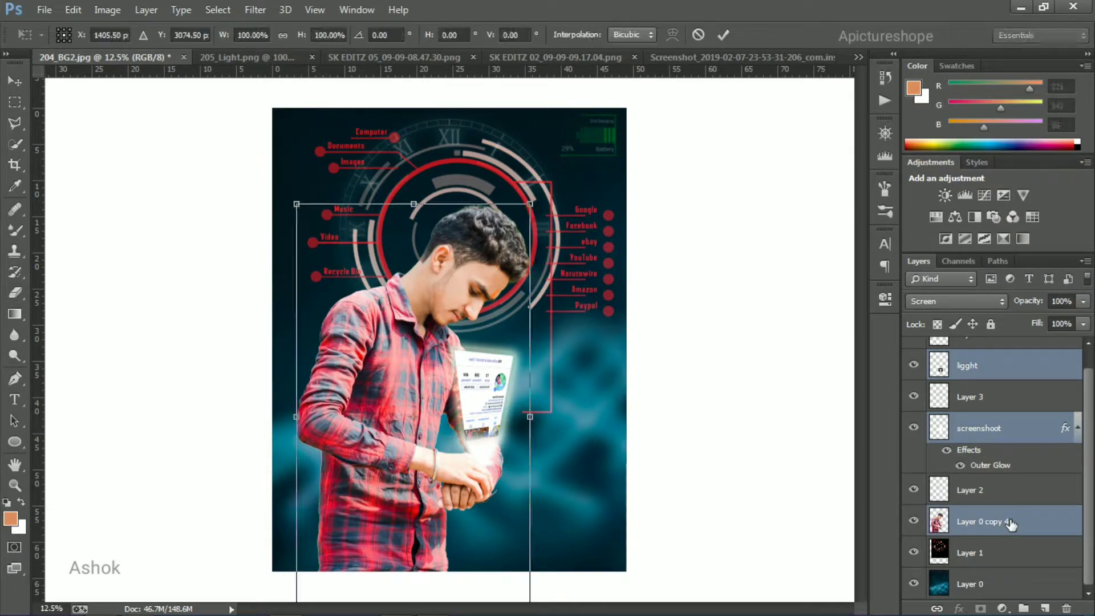
drag(530, 202, 549, 183)
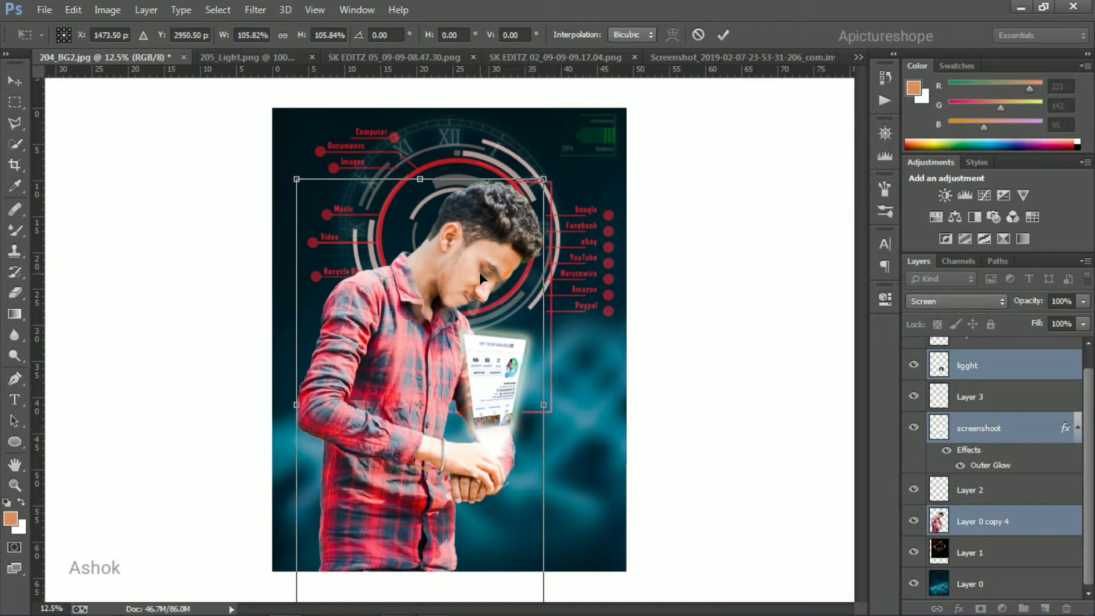
drag(480, 272, 472, 287)
key(e)
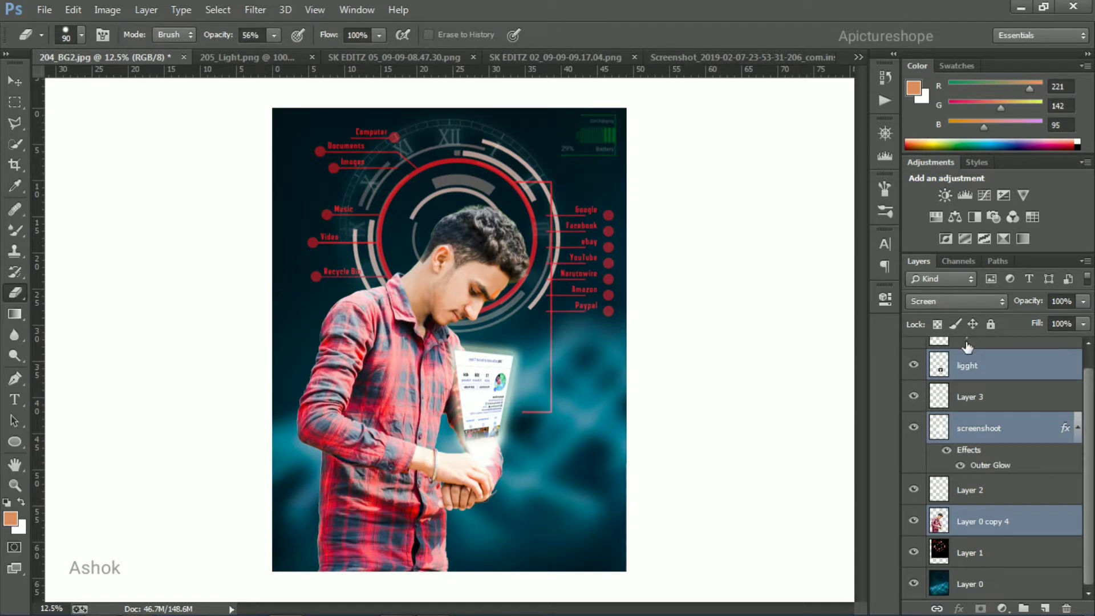
Step: Scale Layer 1's red HUD rings to about 106% by 107% and shift them left and up
click(986, 561)
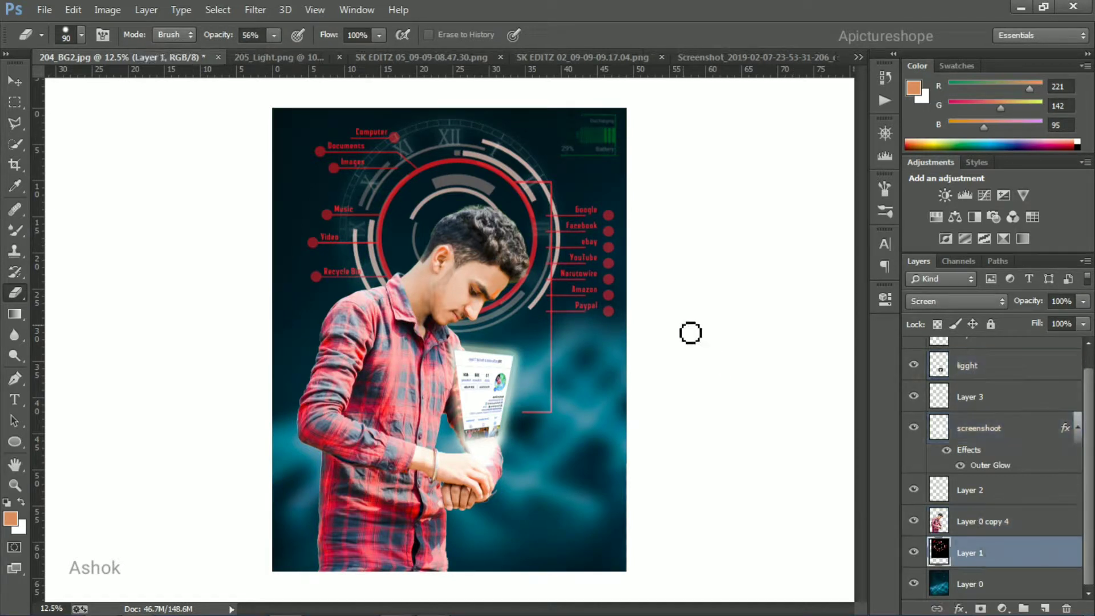
click(15, 81)
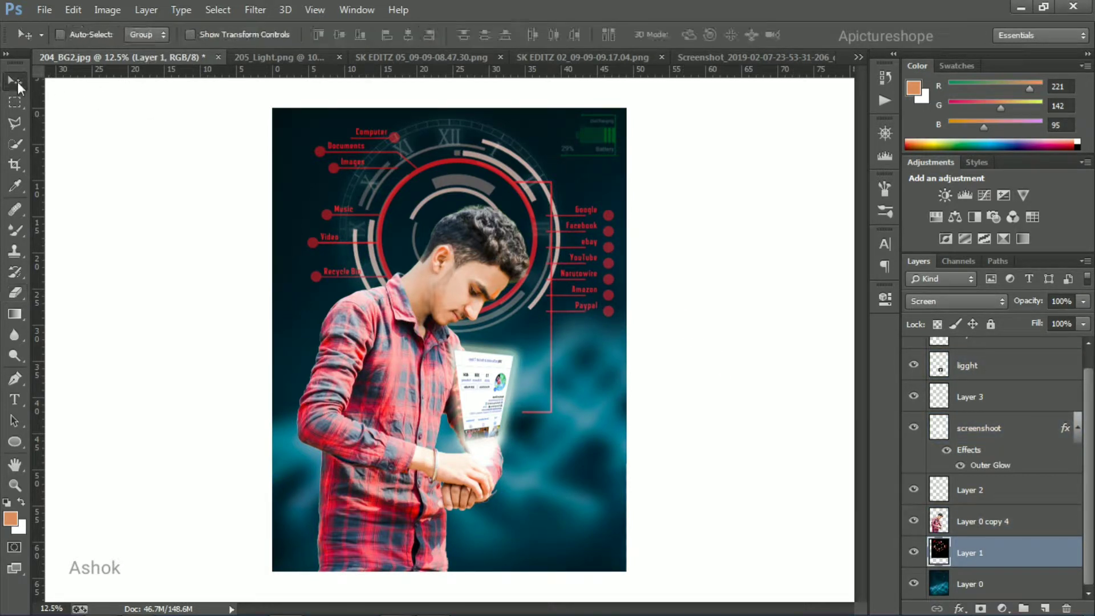
key(ctrl+t)
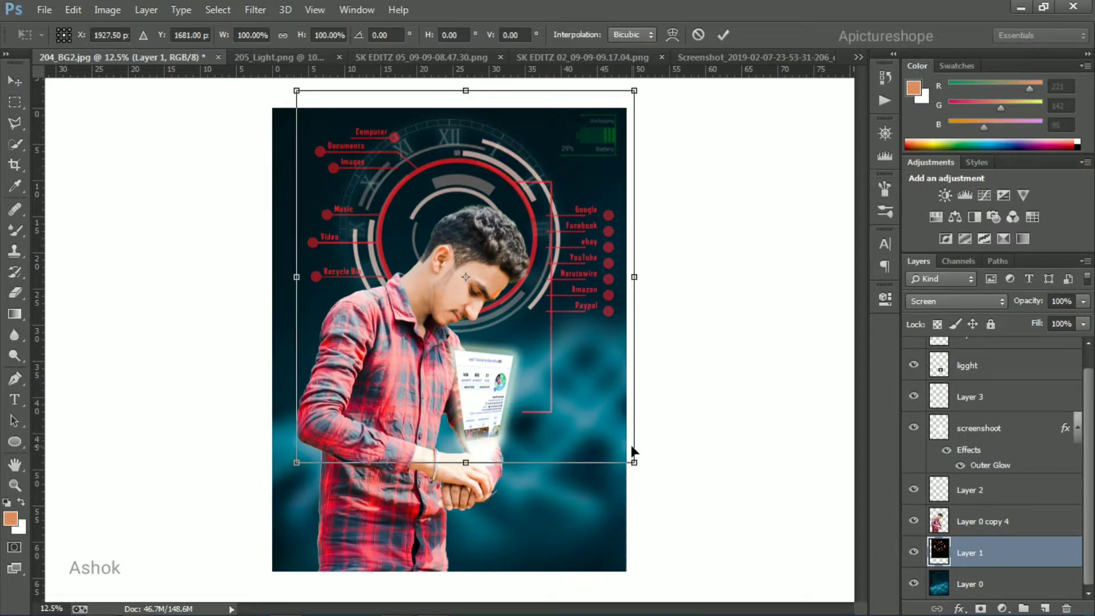
drag(631, 461, 671, 495)
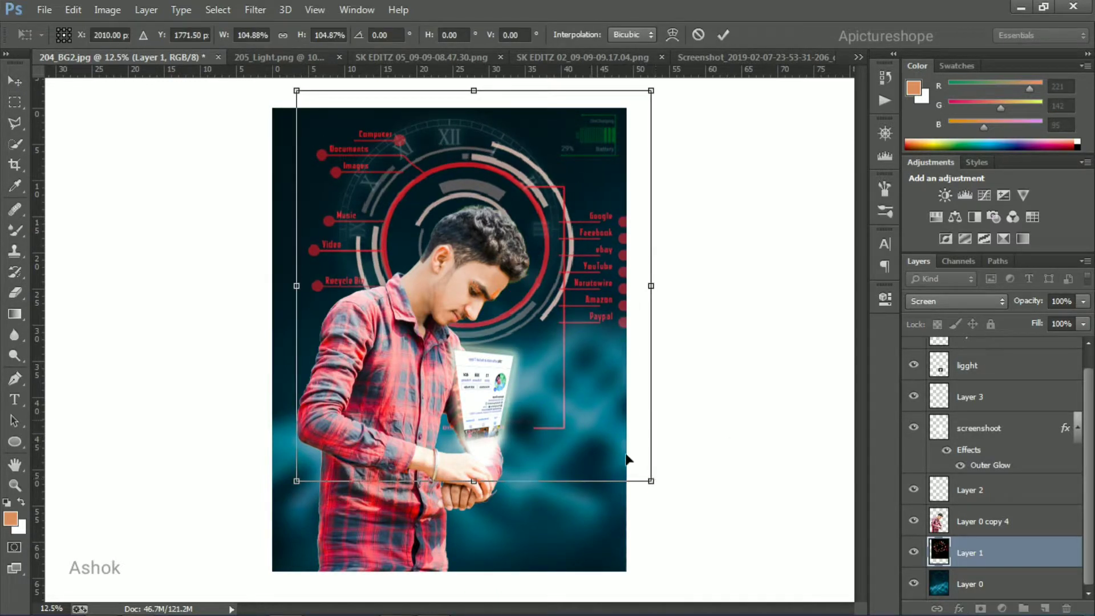
drag(547, 389, 539, 388)
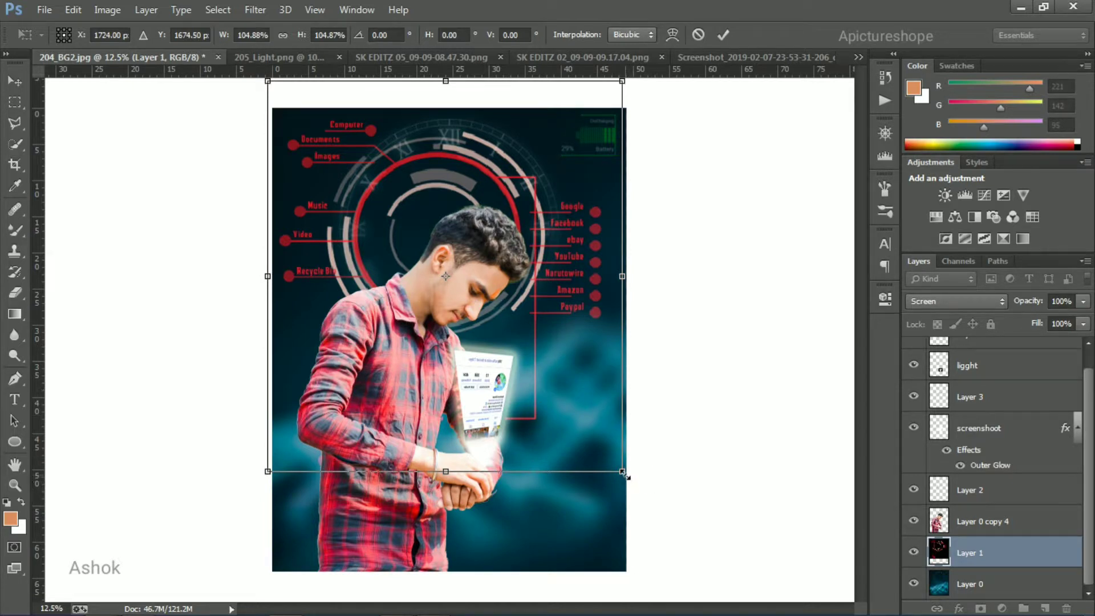
drag(626, 476, 628, 480)
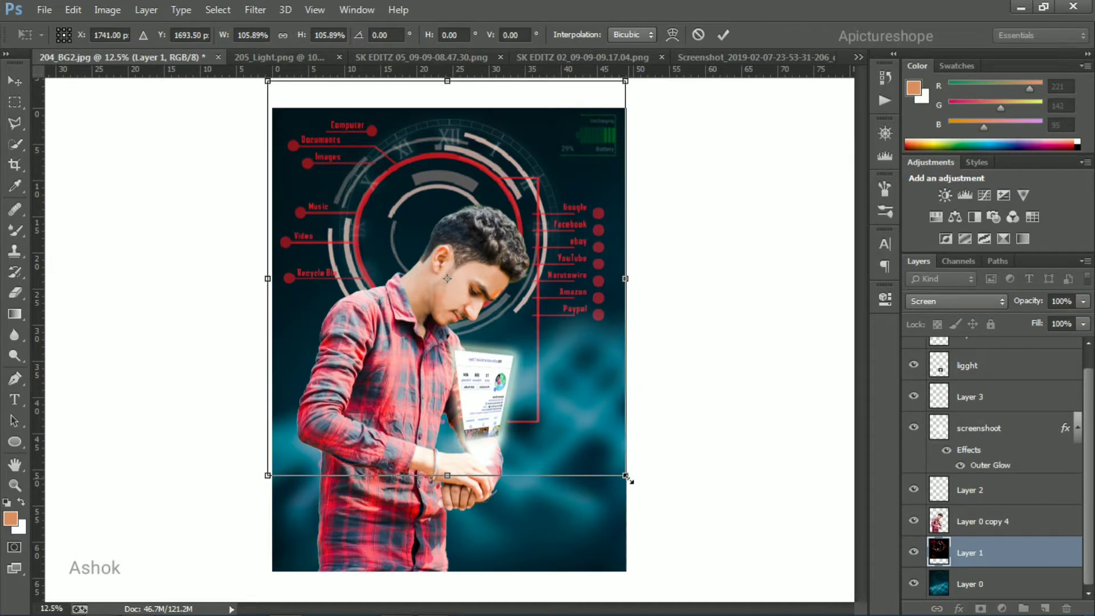
drag(448, 477, 449, 487)
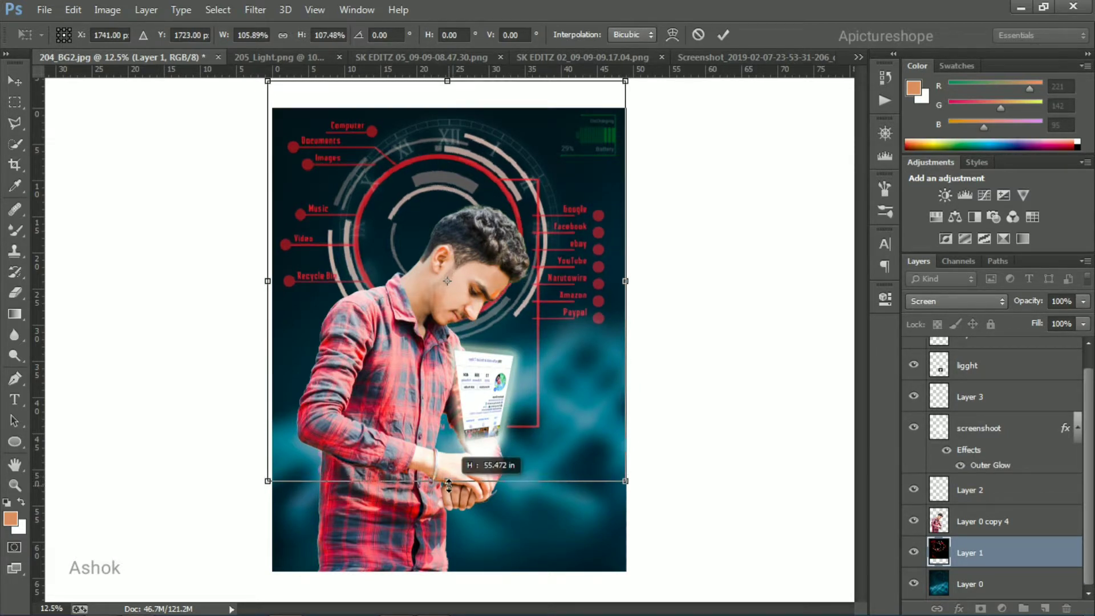
click(720, 35)
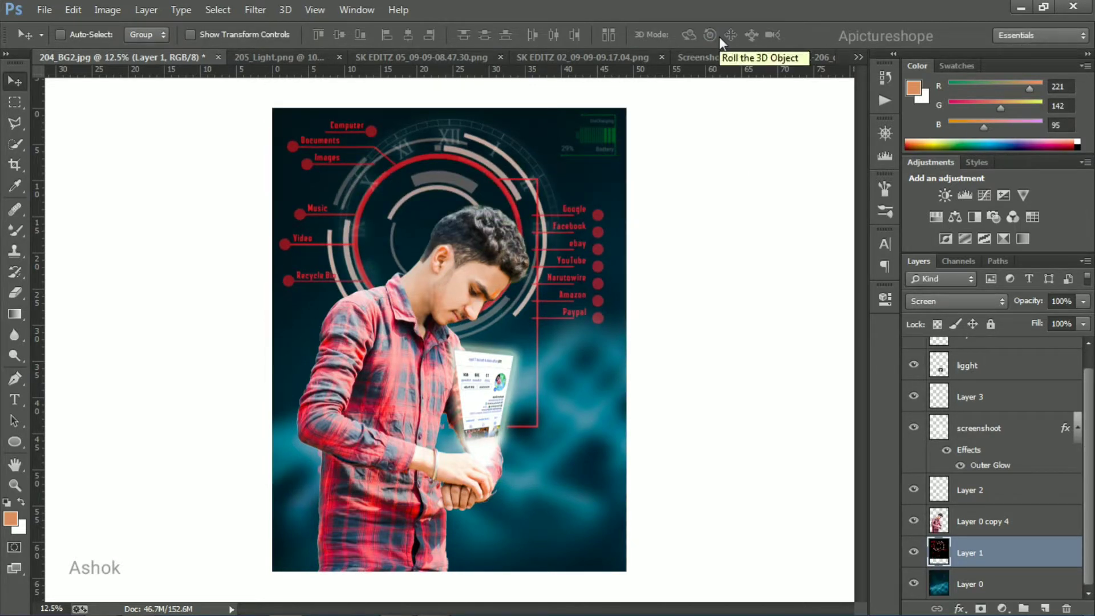
Step: Raise the HUD layer's Camera Raw exposure to +1.30 to brighten the red graphics
click(257, 10)
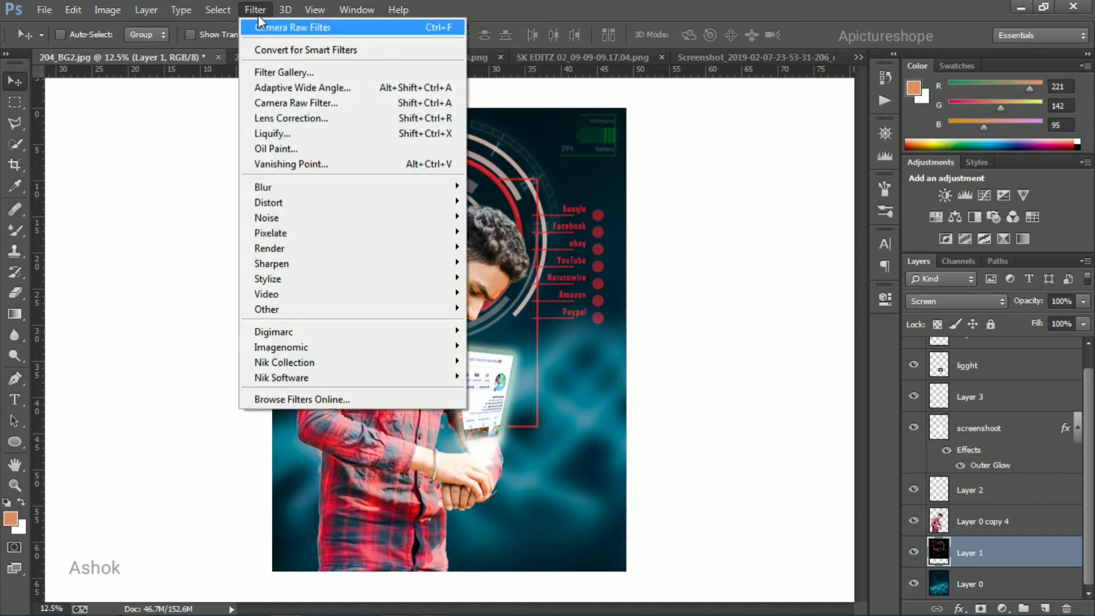
click(301, 103)
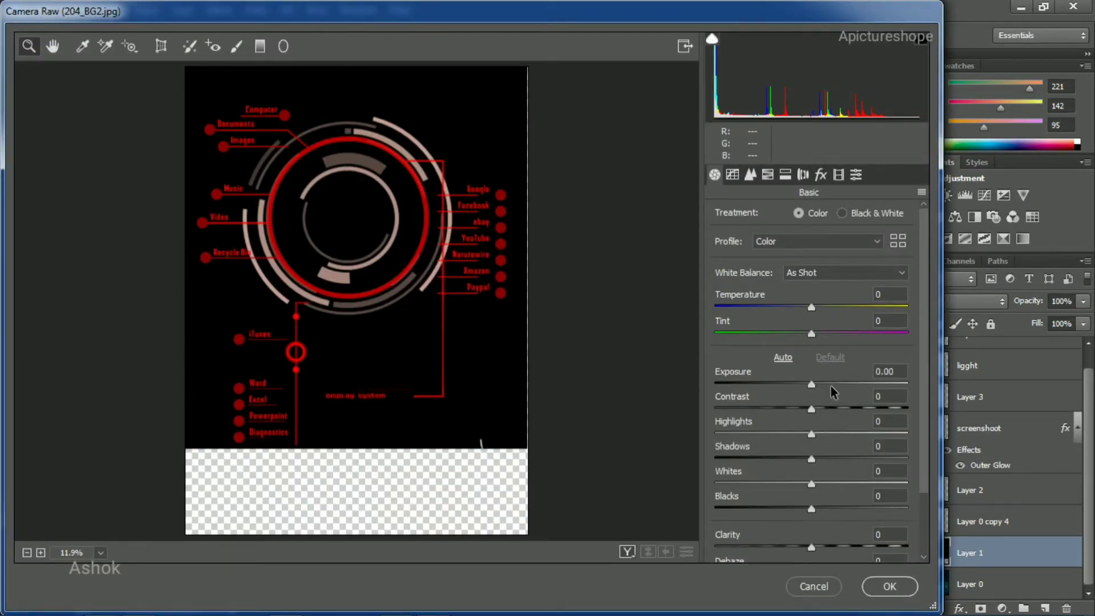
click(828, 386)
click(836, 385)
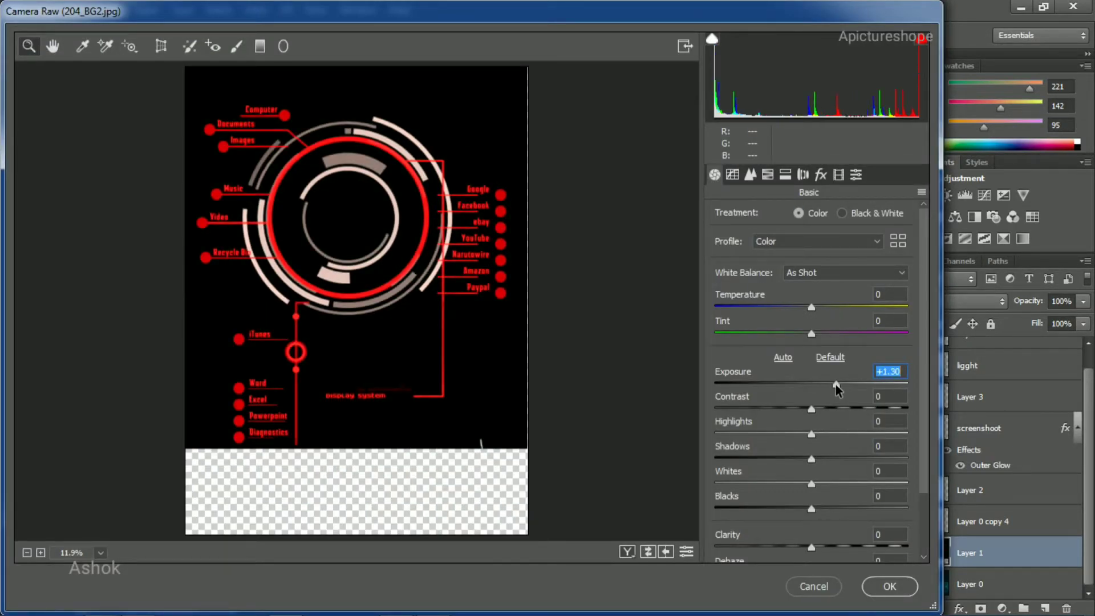
click(888, 586)
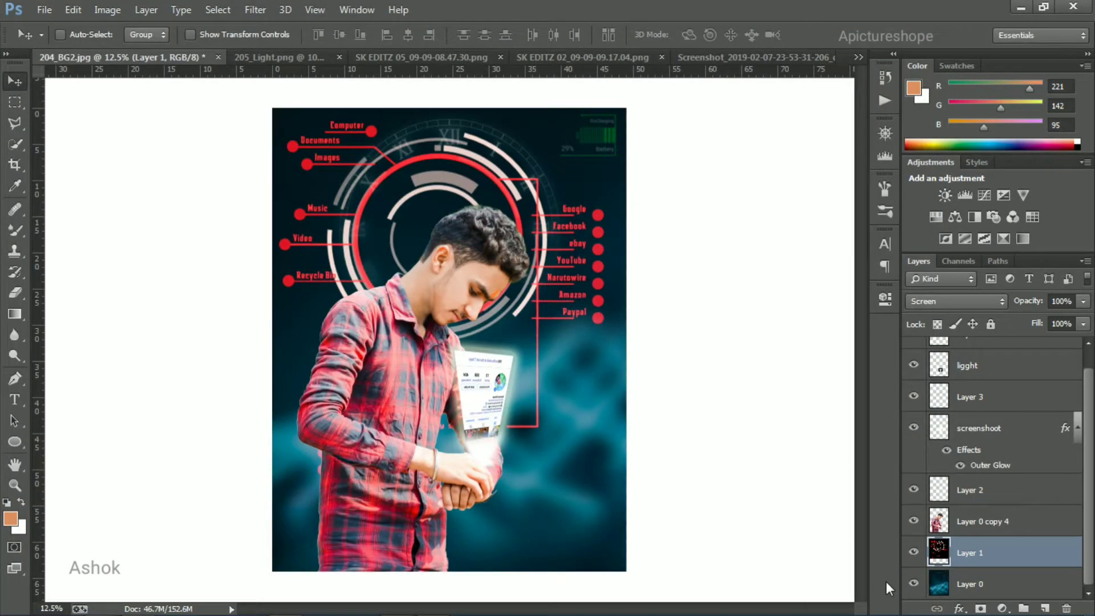
click(962, 521)
Step: Place the Reader panel graphic at about 457% in the lower left, blended in Screen mode
click(628, 57)
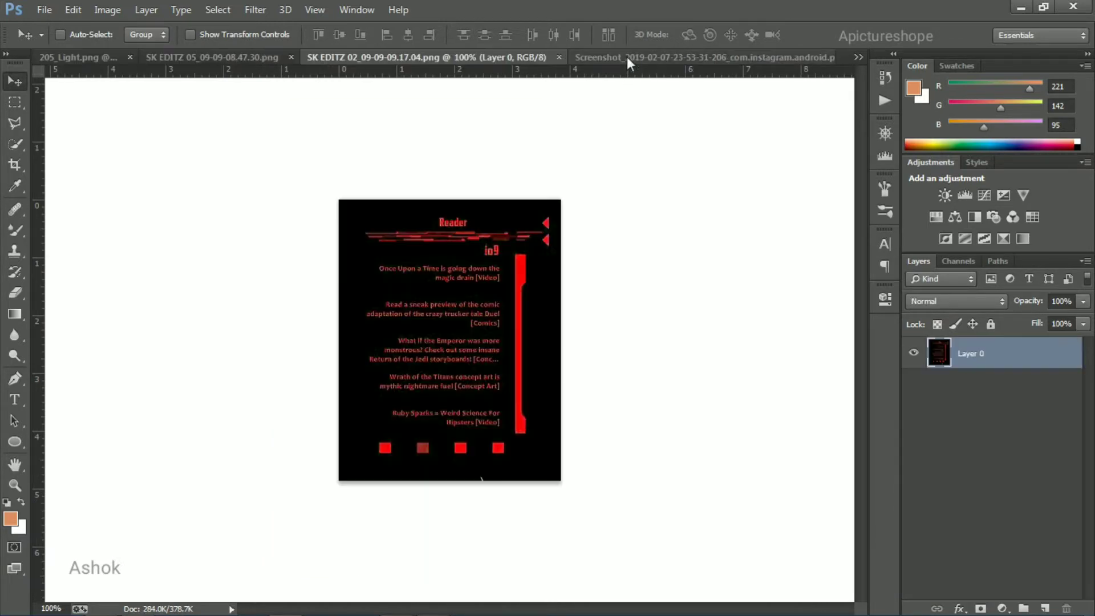
mouse_move(445, 328)
mouse_down()
mouse_move(203, 166)
mouse_move(358, 374)
mouse_move(469, 227)
mouse_up()
key(ctrl+t)
drag(438, 339, 368, 531)
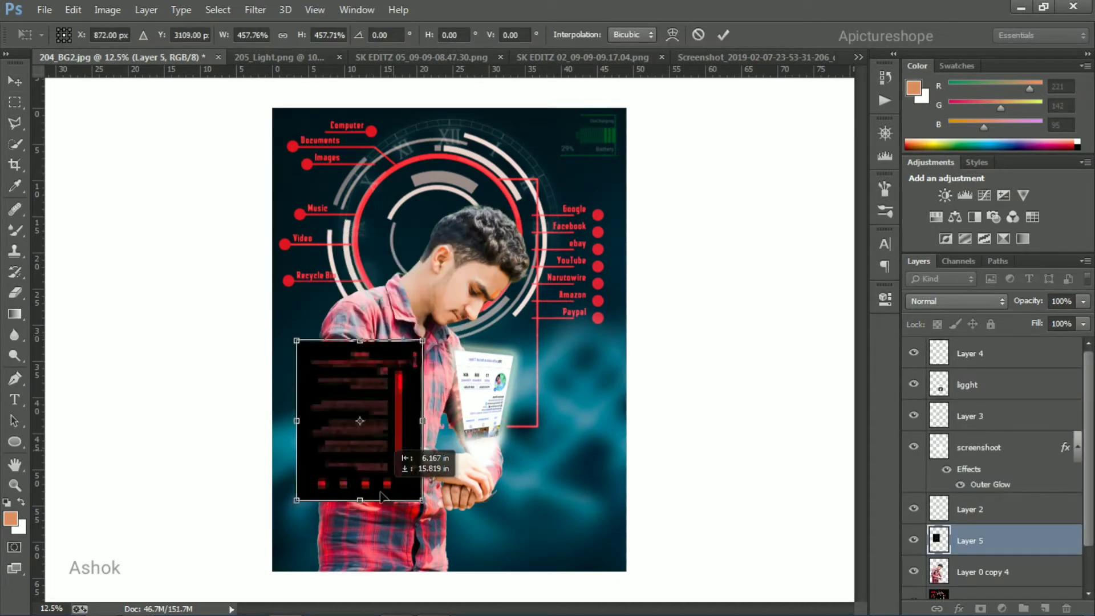
click(721, 42)
click(942, 304)
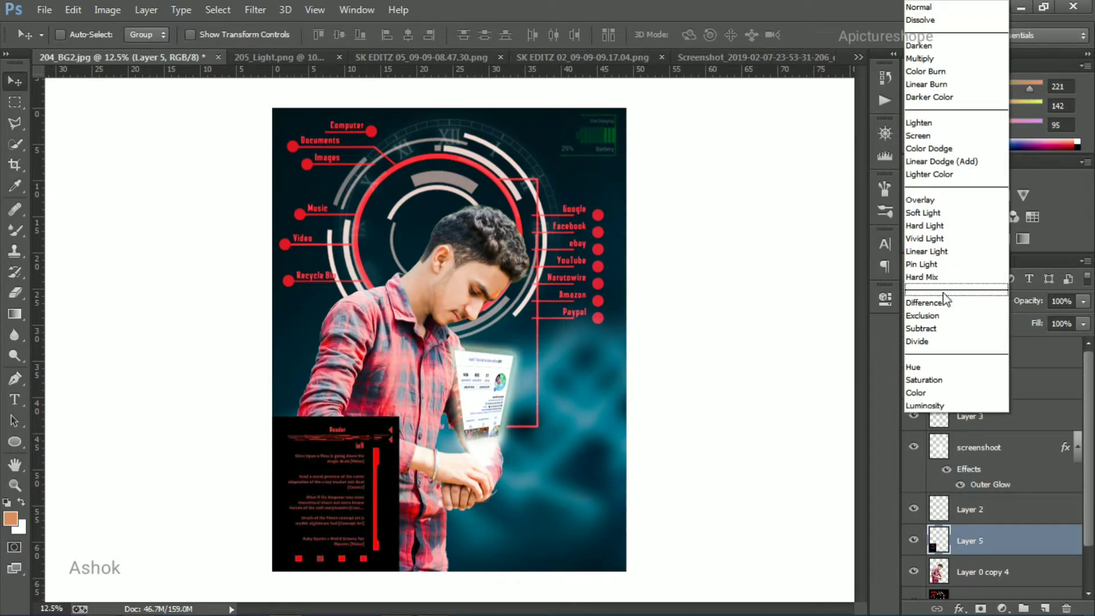
click(931, 138)
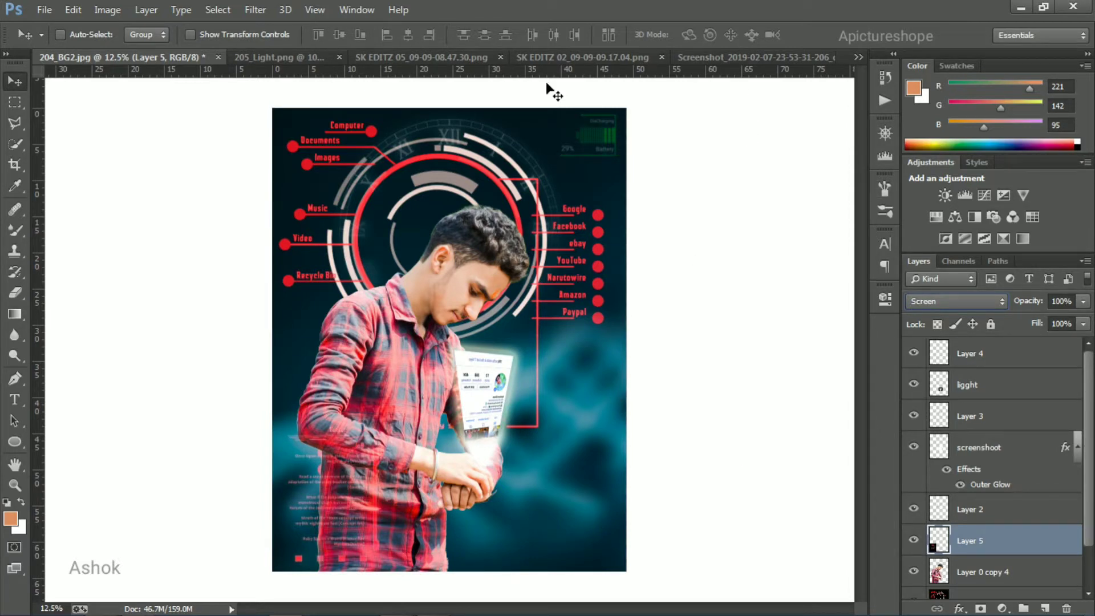
click(44, 10)
click(67, 45)
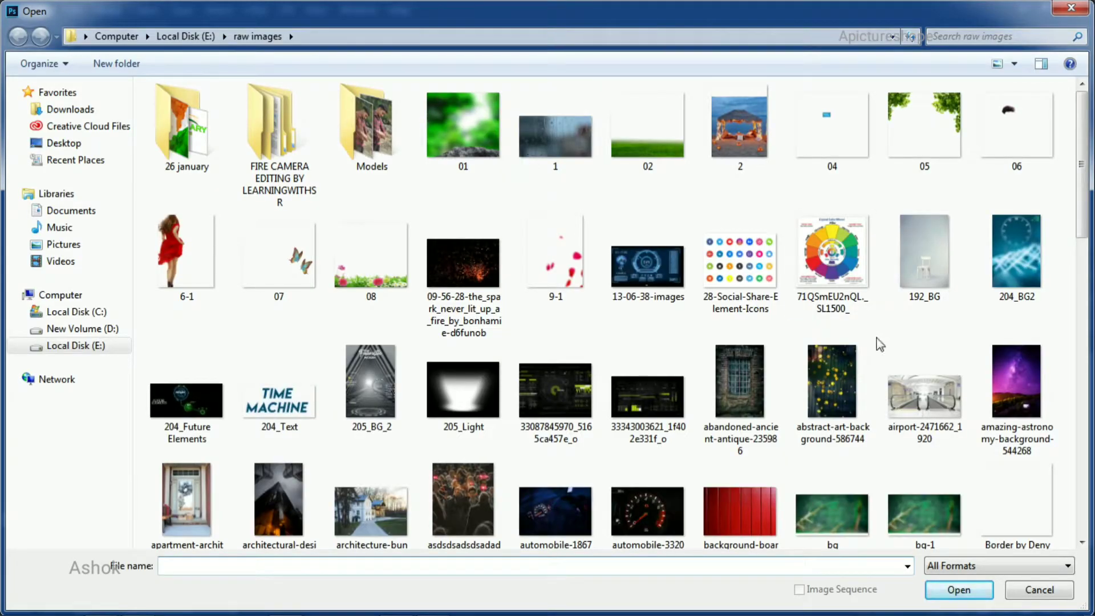
Step: Bring the 79° weather dial into the composite and enlarge it about six times
click(1081, 393)
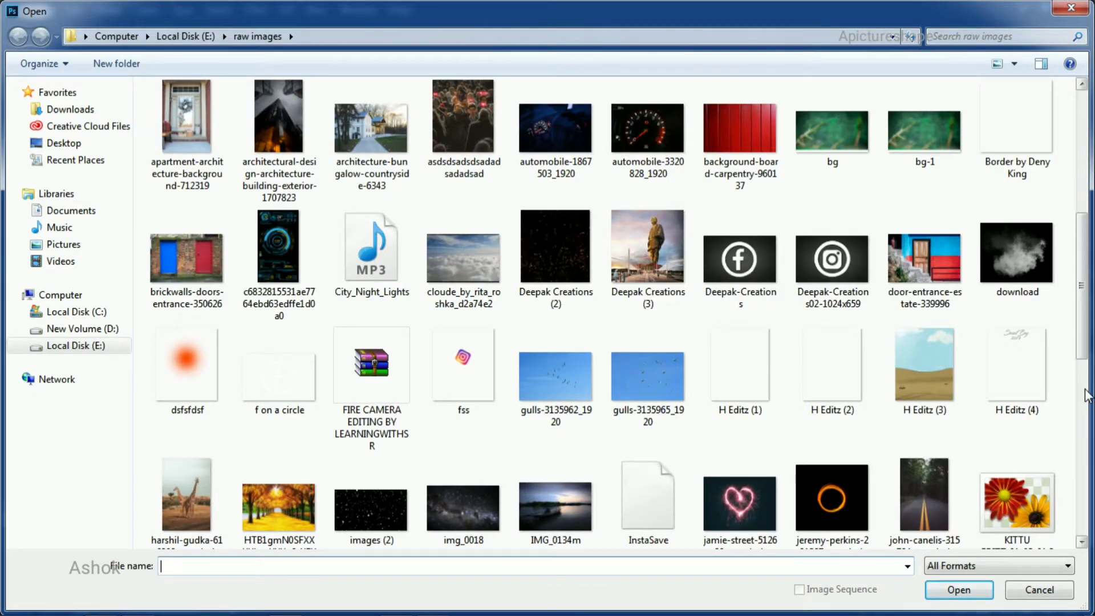
click(1087, 394)
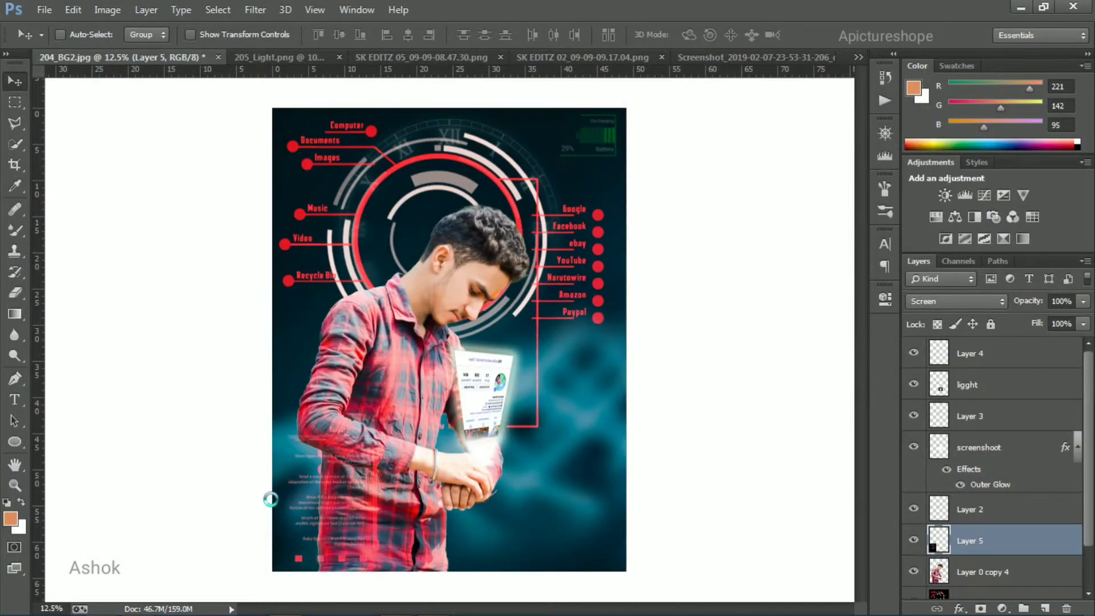
mouse_move(325, 203)
mouse_down()
mouse_move(257, 48)
mouse_move(450, 411)
mouse_up()
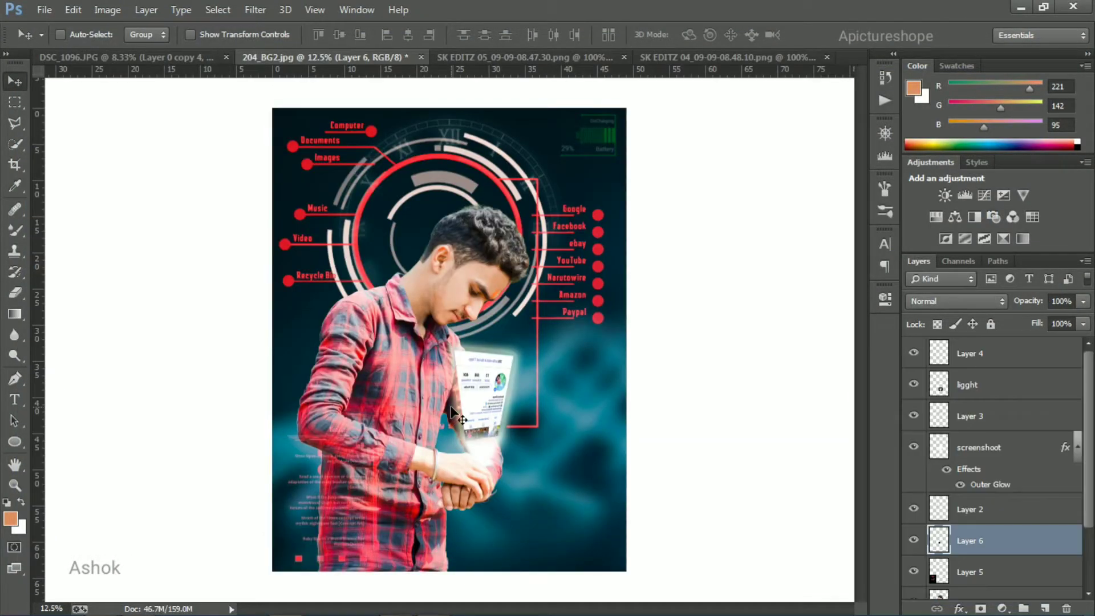
key(ctrl+t)
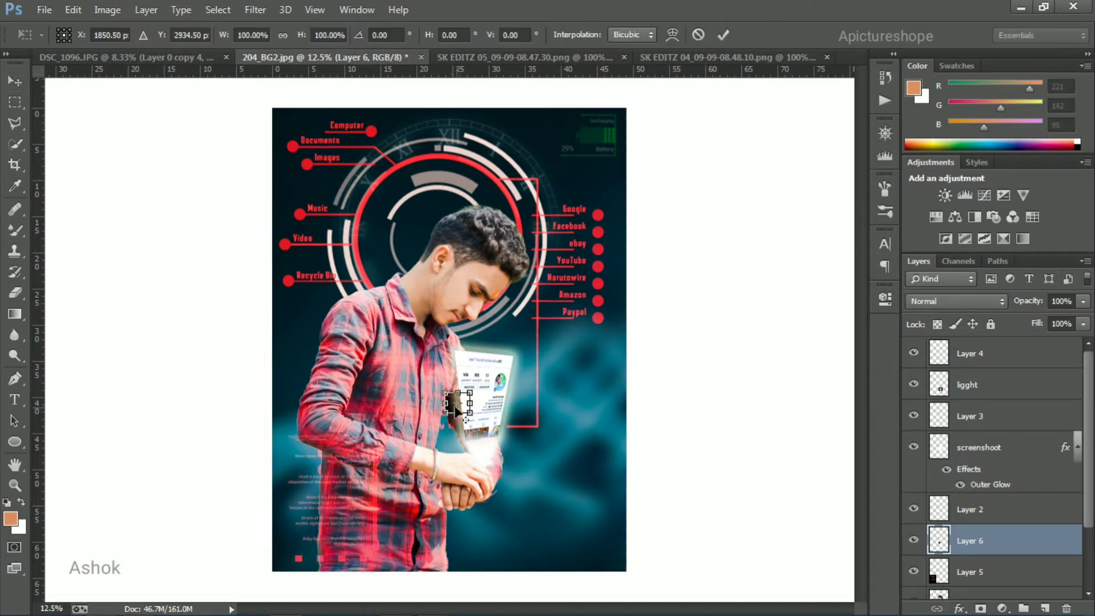
drag(470, 414, 605, 519)
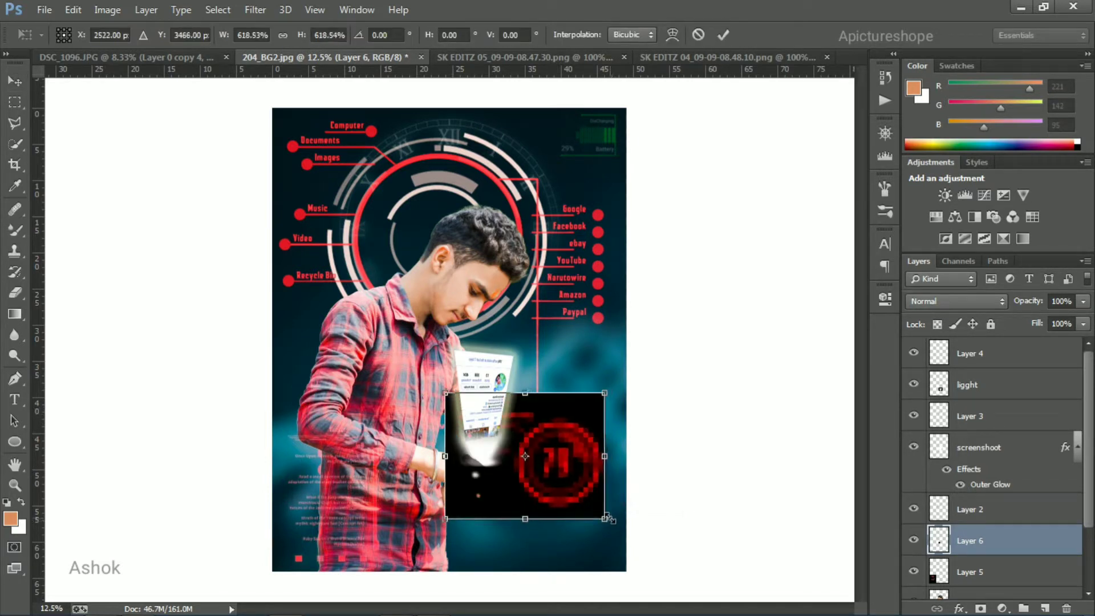
click(729, 30)
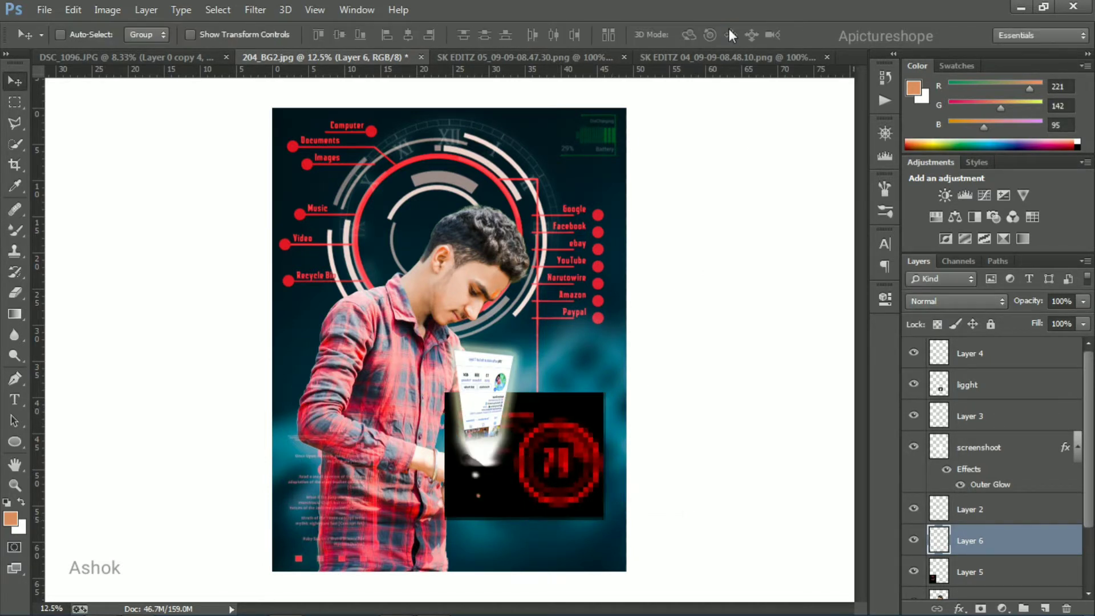
Step: Screen-blend the dial, set it beside the card's lower right, and move its layer to the top
click(925, 298)
click(929, 135)
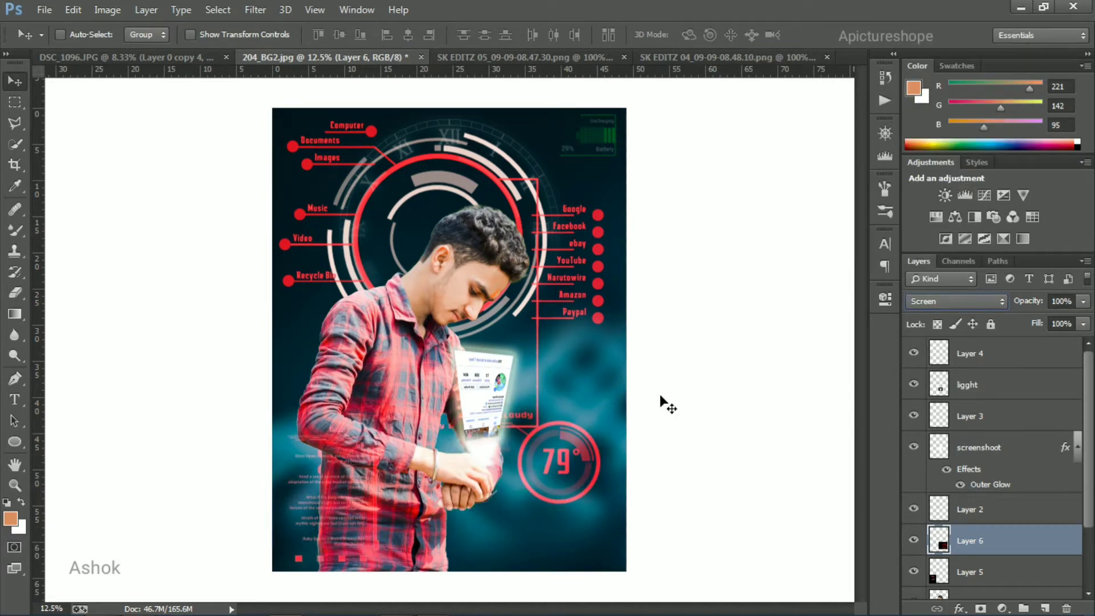
mouse_move(573, 471)
mouse_down()
mouse_move(601, 484)
mouse_move(591, 488)
mouse_up()
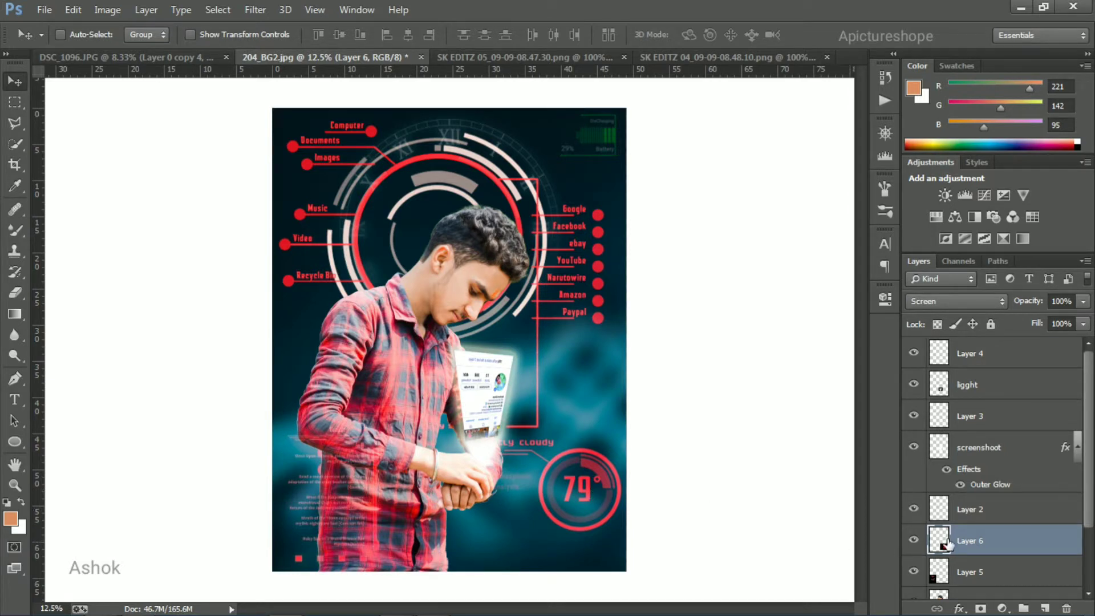
drag(1004, 536, 998, 355)
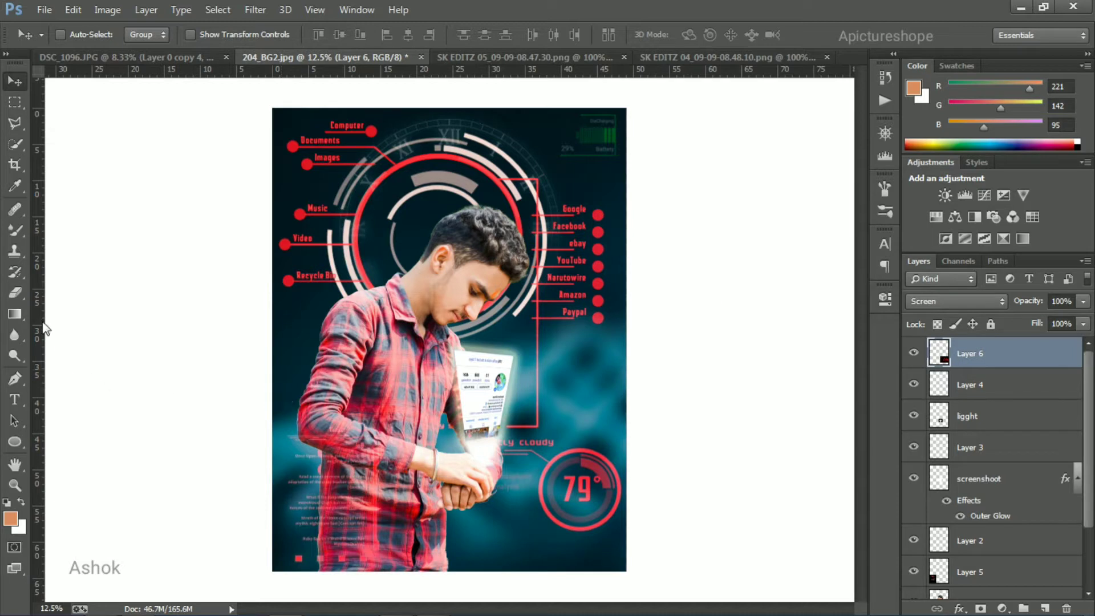
Step: Erase the weather caption beside the 79° dial at 100% eraser opacity, then add an empty layer on top
click(15, 293)
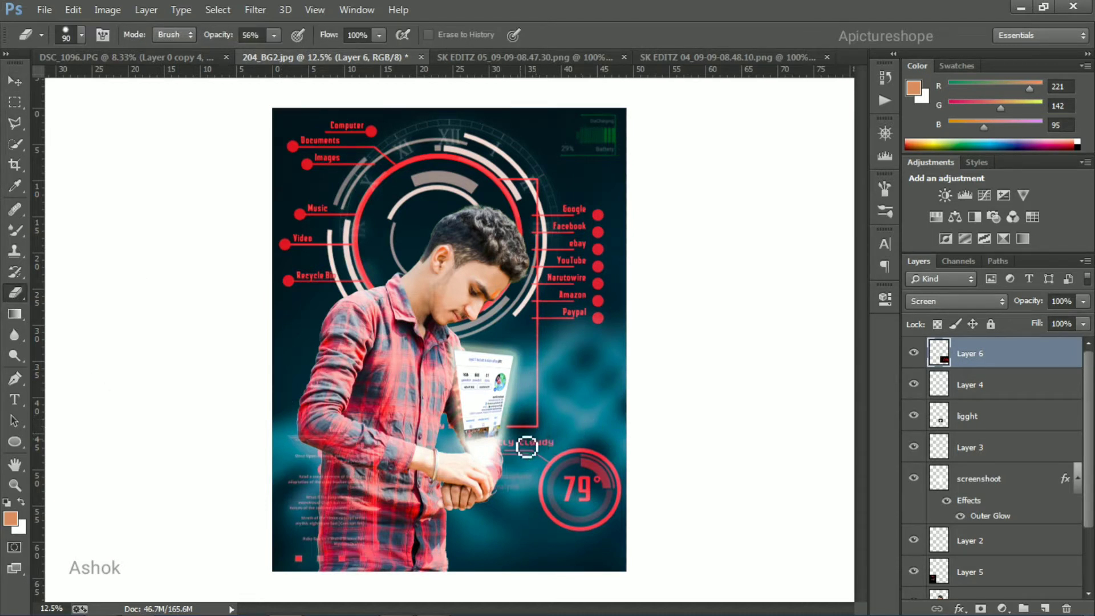
mouse_move(527, 448)
mouse_down()
mouse_move(501, 447)
mouse_move(562, 448)
mouse_move(522, 451)
mouse_up()
key(ctrl+alt+z)
drag(211, 27, 301, 34)
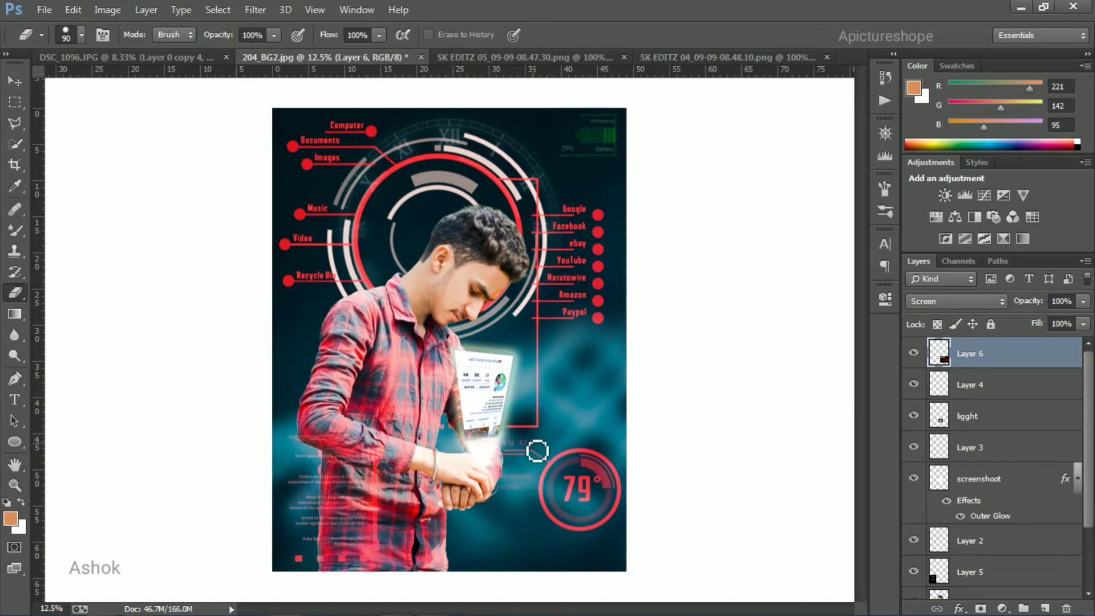
drag(537, 452, 496, 447)
click(14, 84)
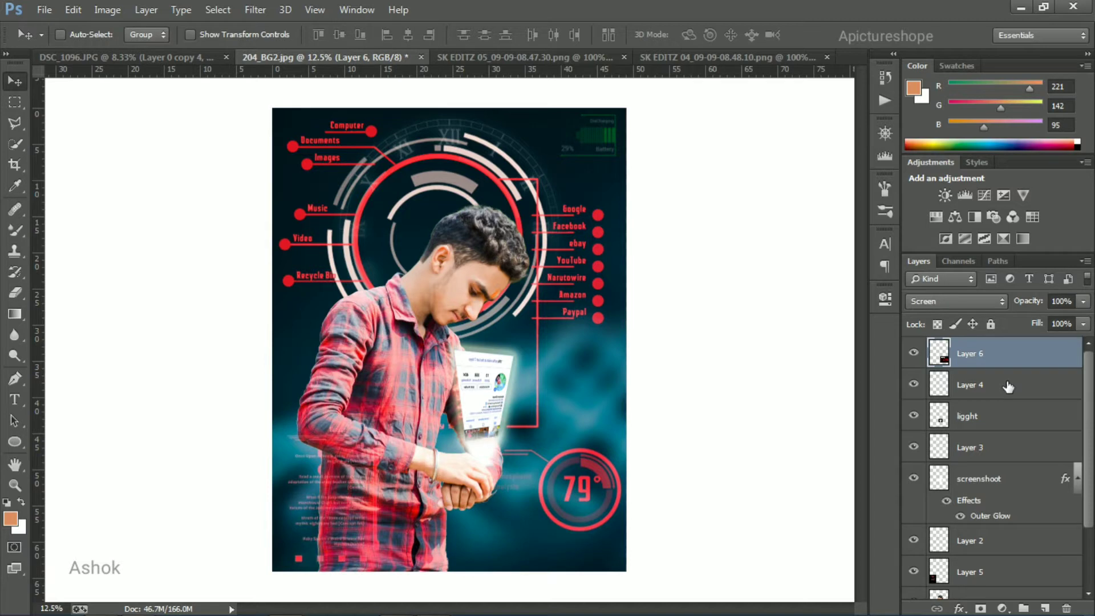
click(1045, 608)
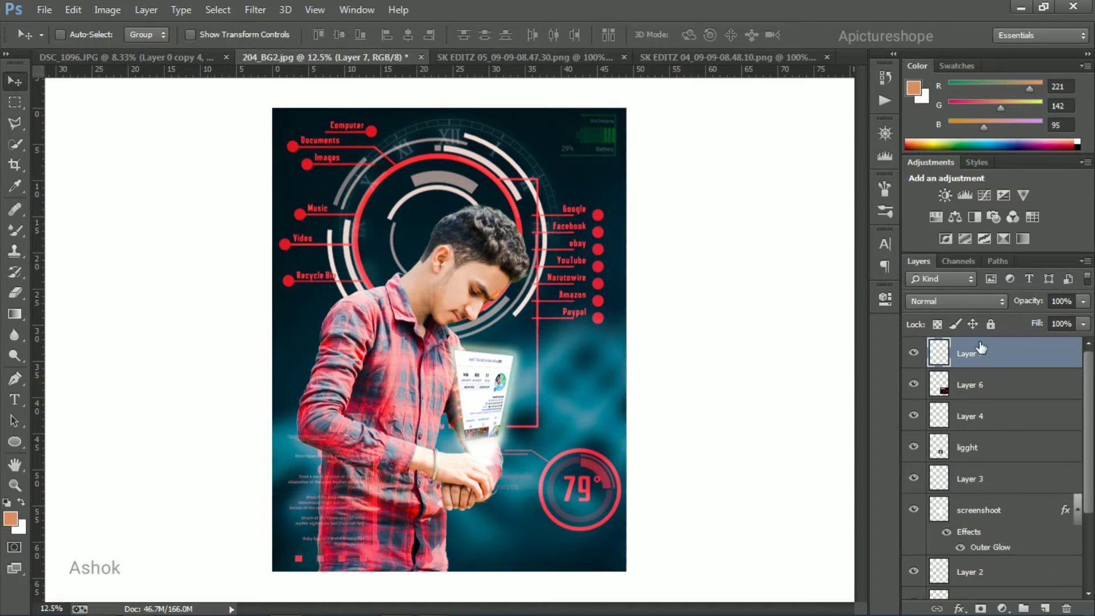
Step: Set the foreground colour to pinkish-red ff657c for the label text
click(16, 399)
click(12, 519)
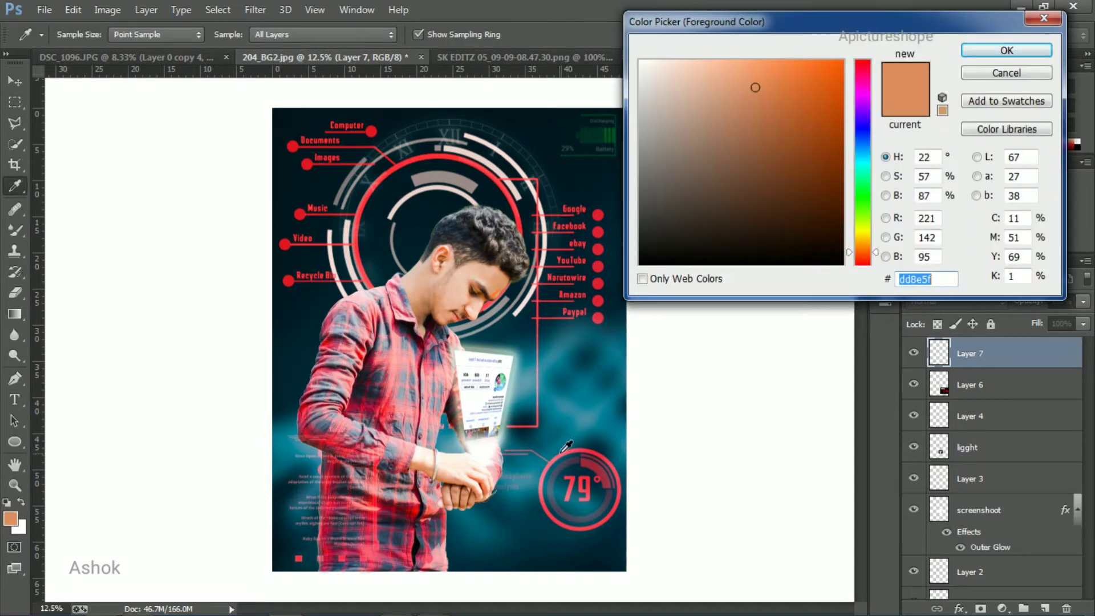
click(560, 455)
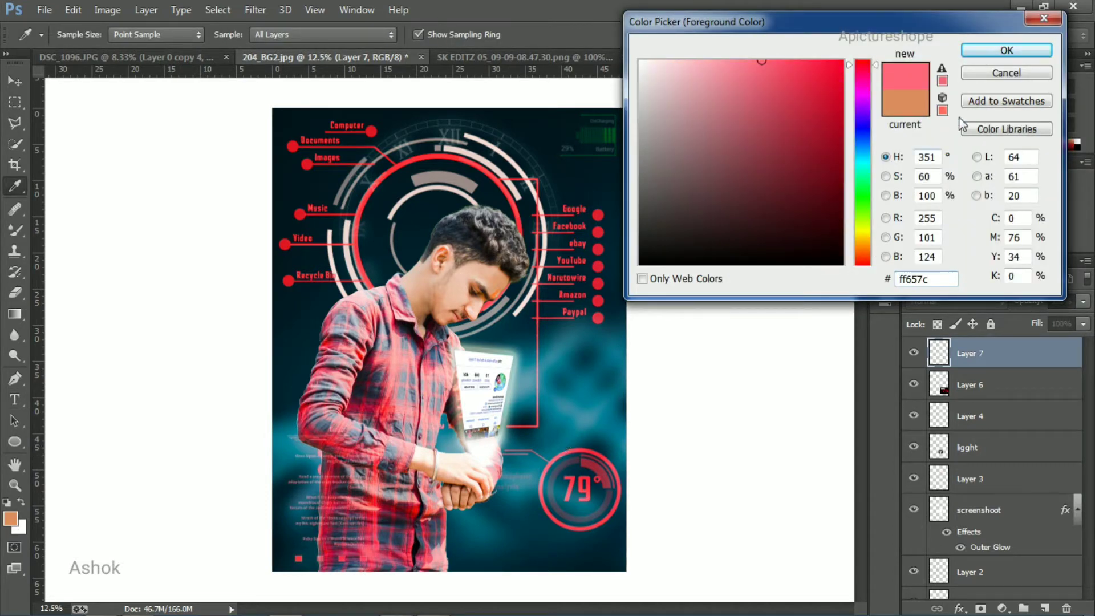
click(993, 52)
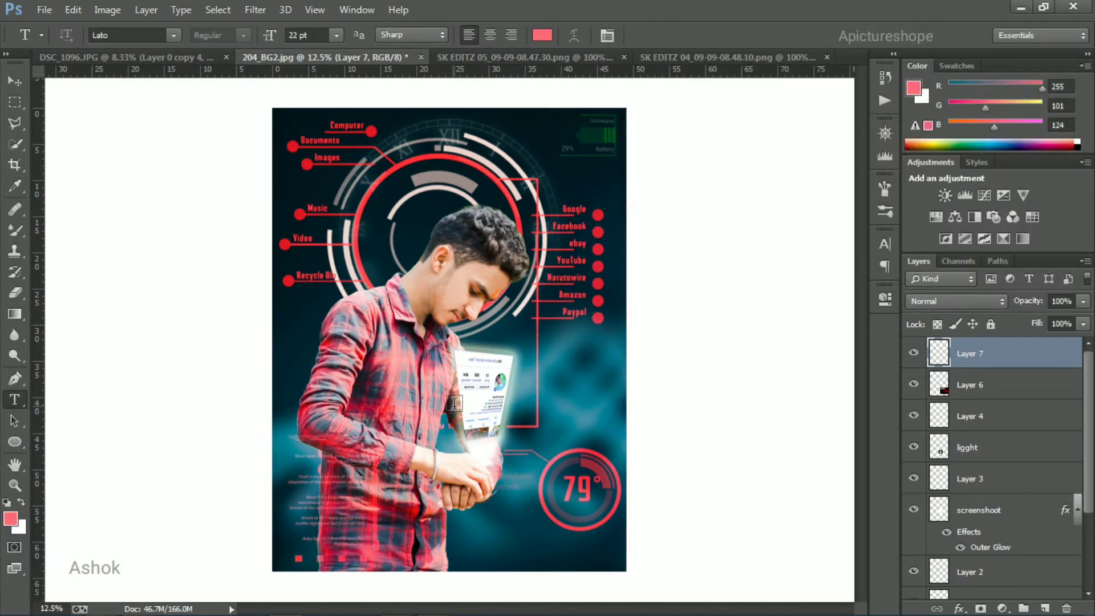
Step: Type 'Growth %' at about 92 pt beside the dial and merge it into the dial layer
click(425, 410)
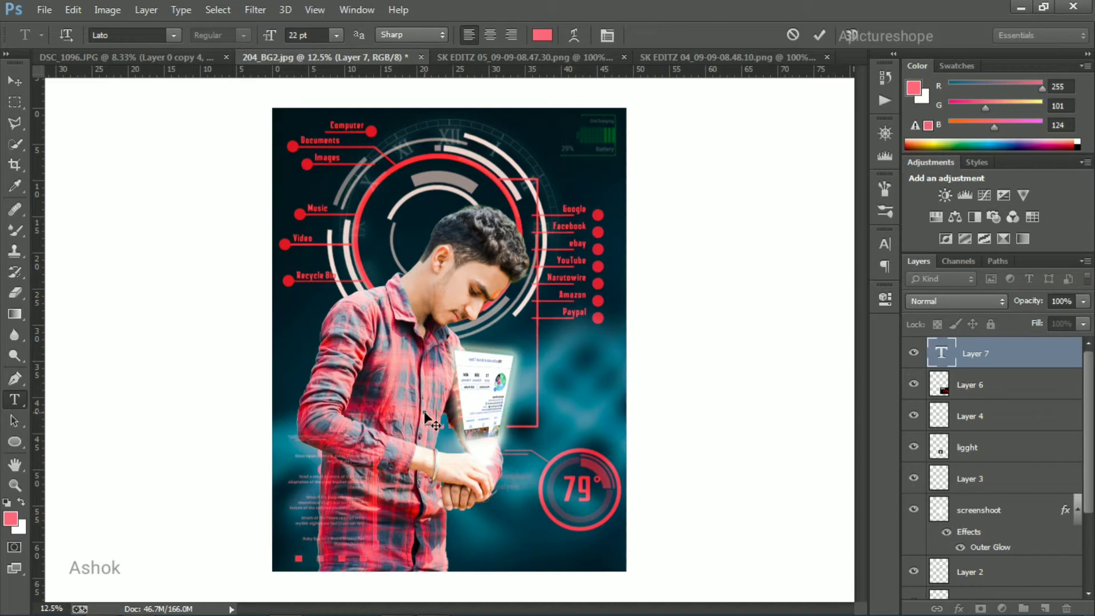
key(ctrl+v)
drag(458, 409, 471, 410)
drag(519, 425, 553, 441)
drag(550, 432, 543, 440)
text(%)
click(820, 34)
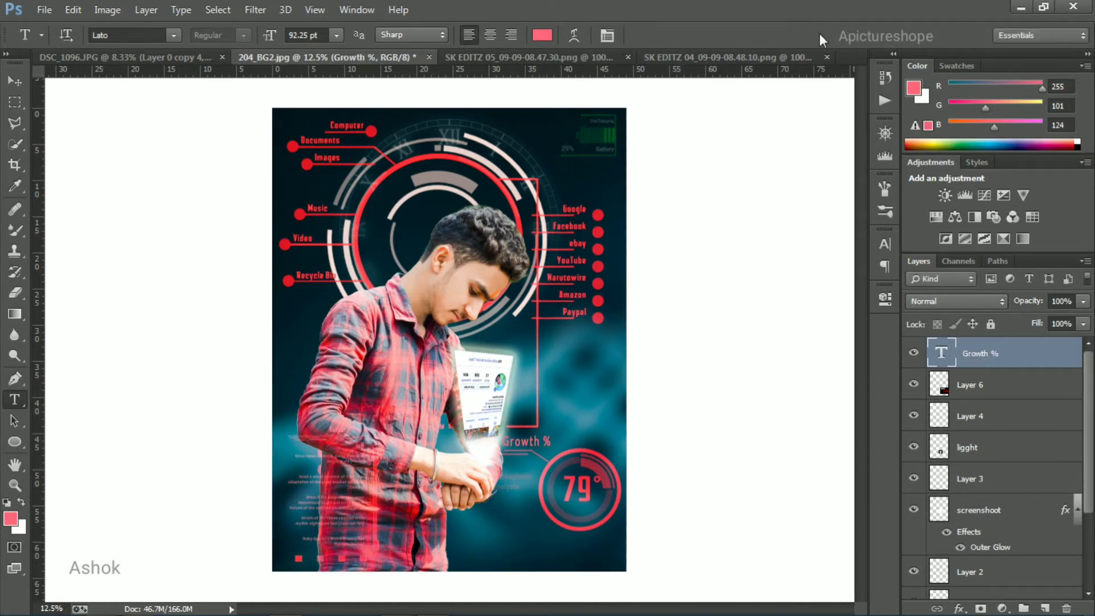
shift+click(1024, 384)
key(ctrl+e)
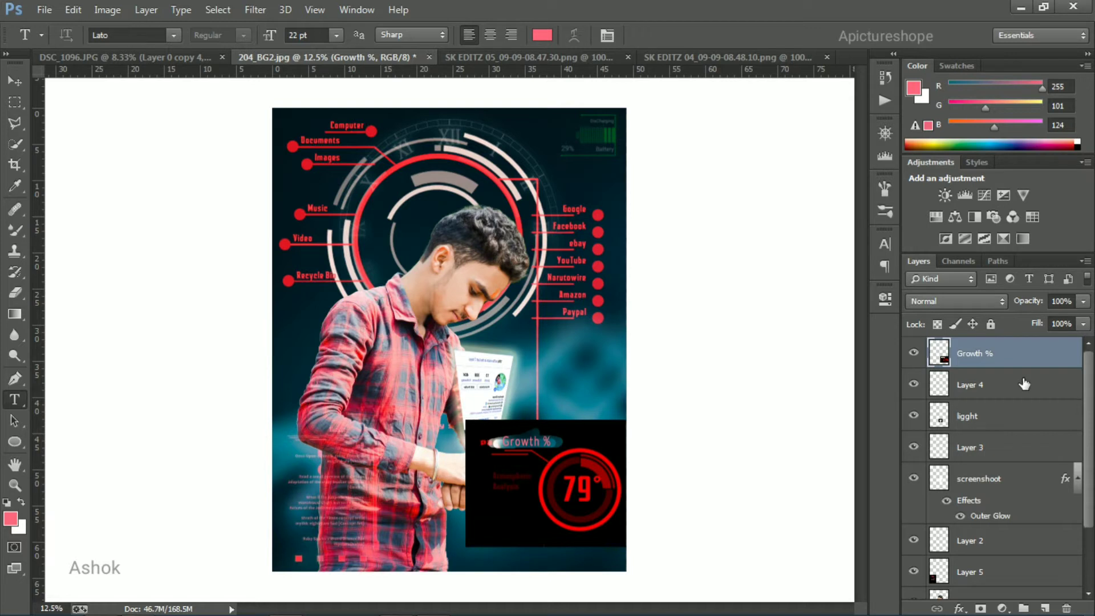
Step: Undo the merge and add a new empty layer above the Growth % text layer
key(ctrl+z)
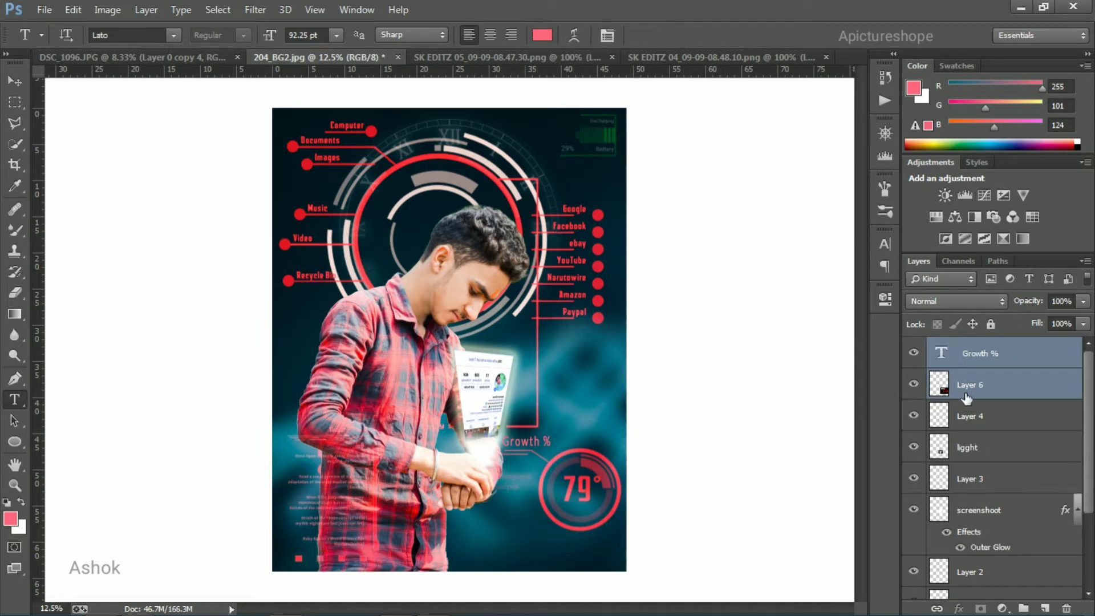
click(966, 395)
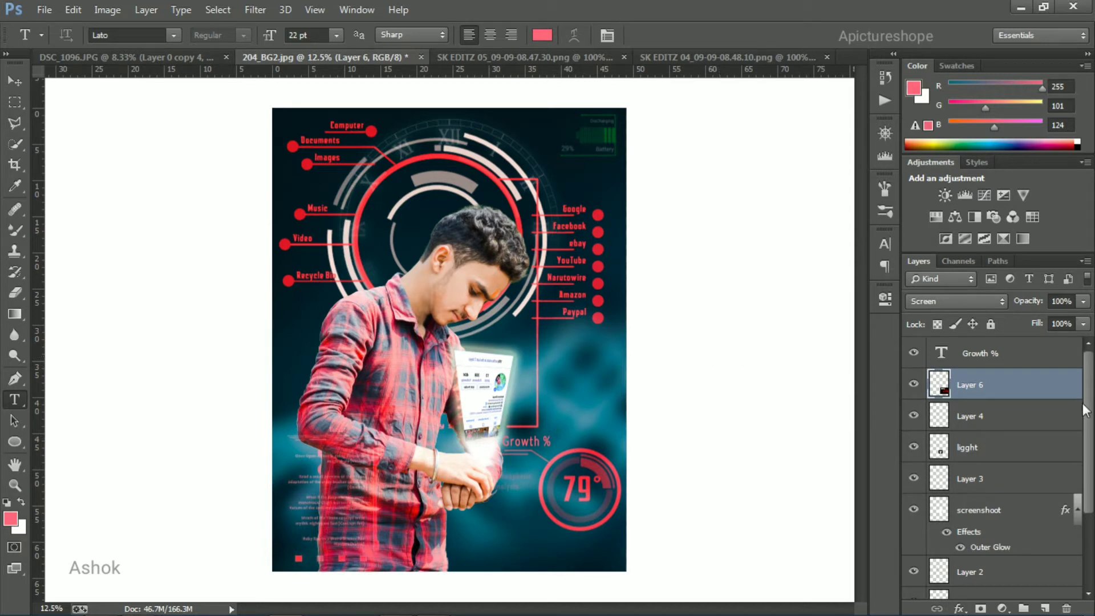
click(1025, 359)
click(1046, 608)
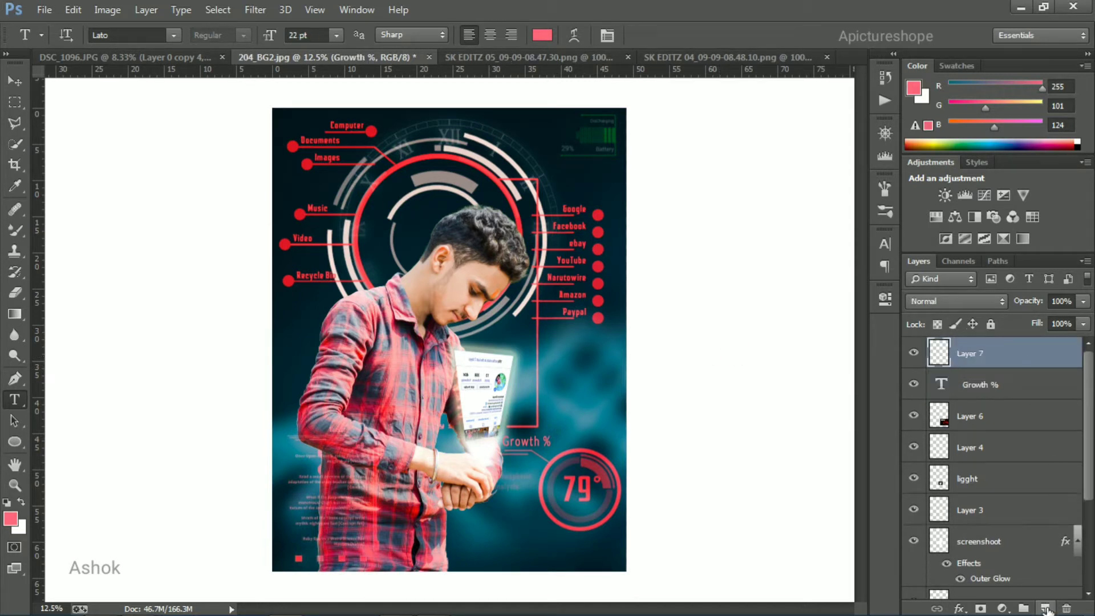
Step: Sample the HUD ring's bright red and paint a soft glow with an 800-px brush
click(19, 193)
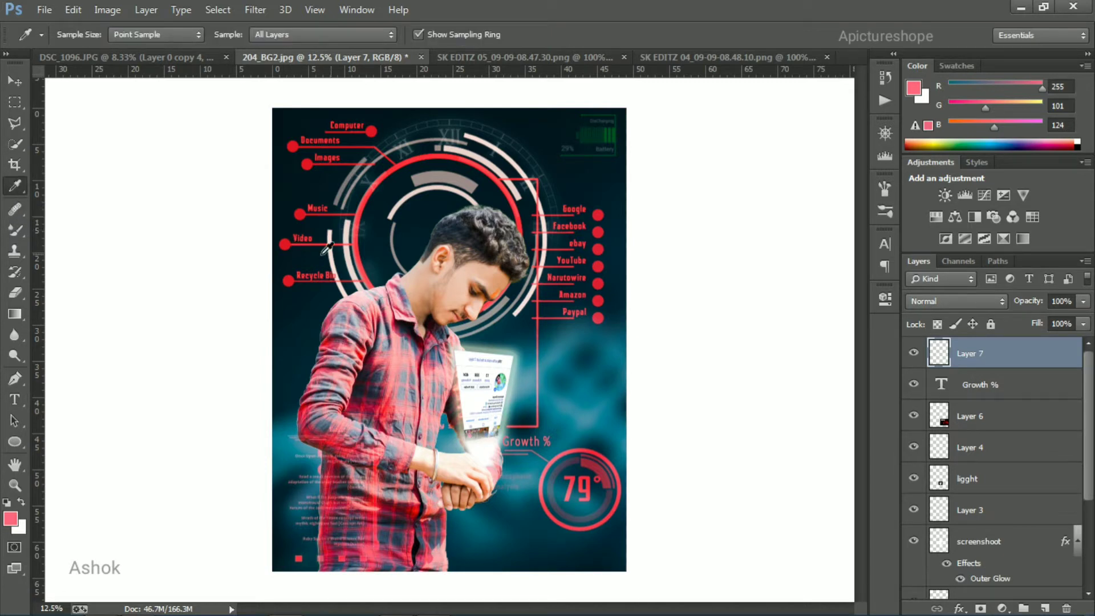
click(358, 230)
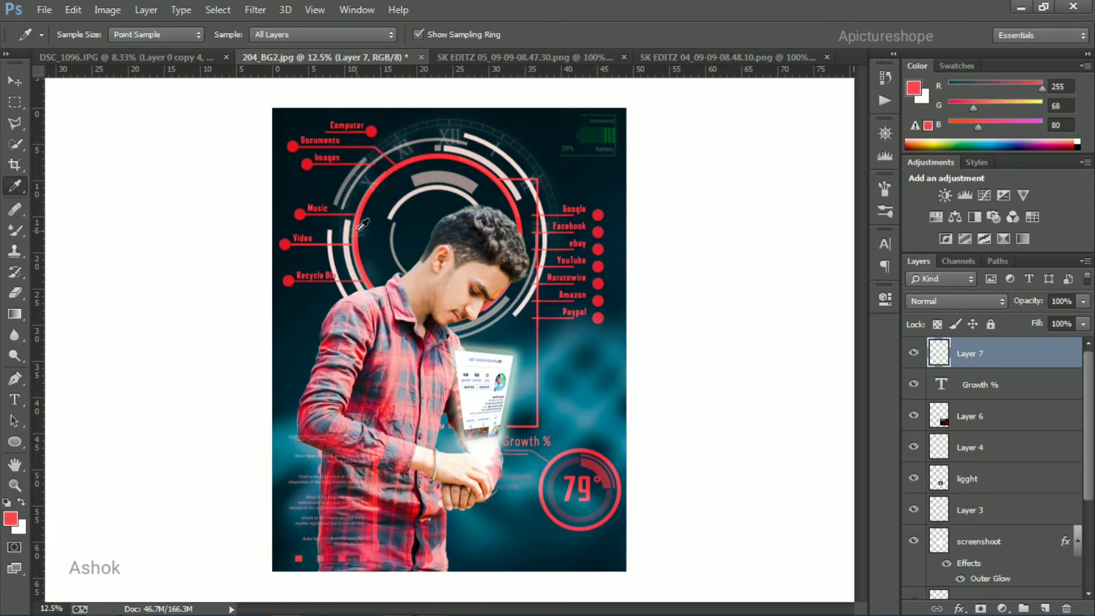
click(15, 231)
click(105, 230)
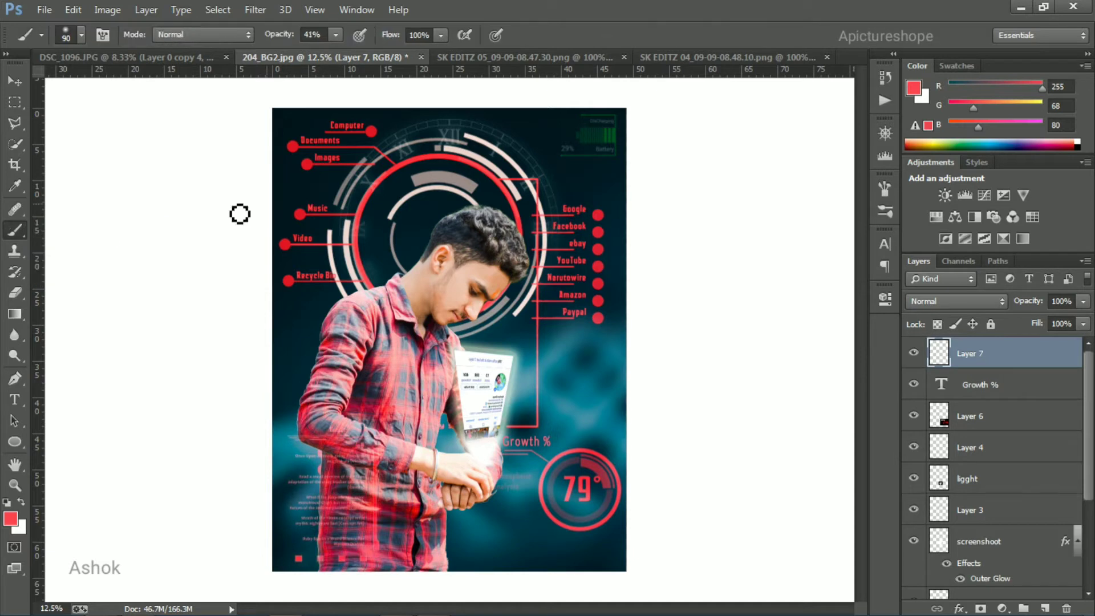
key(bracketright)
key(bracketright)
key(bracketright)
click(314, 219)
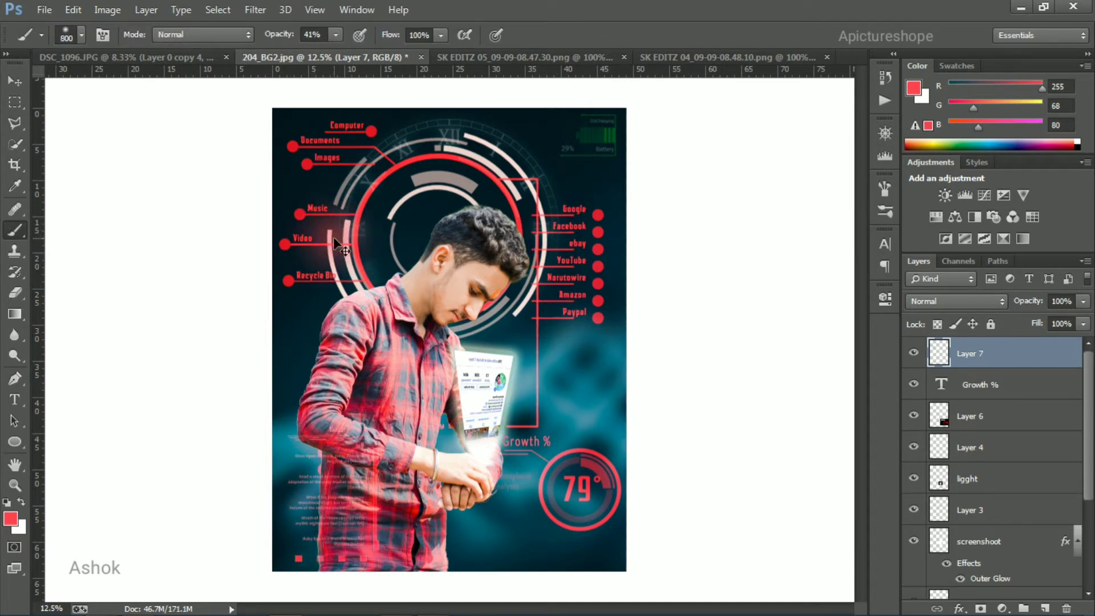
Step: Enlarge Layer 7's red glow to about 346% and shift it up-left over the man's upper body
key(ctrl+t)
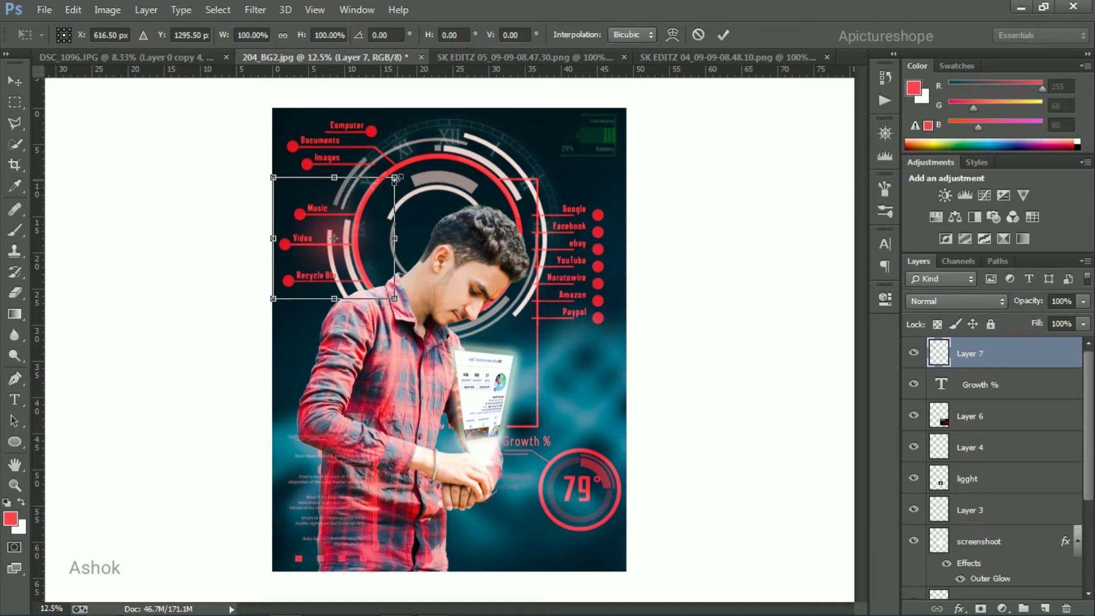
drag(396, 179, 485, 85)
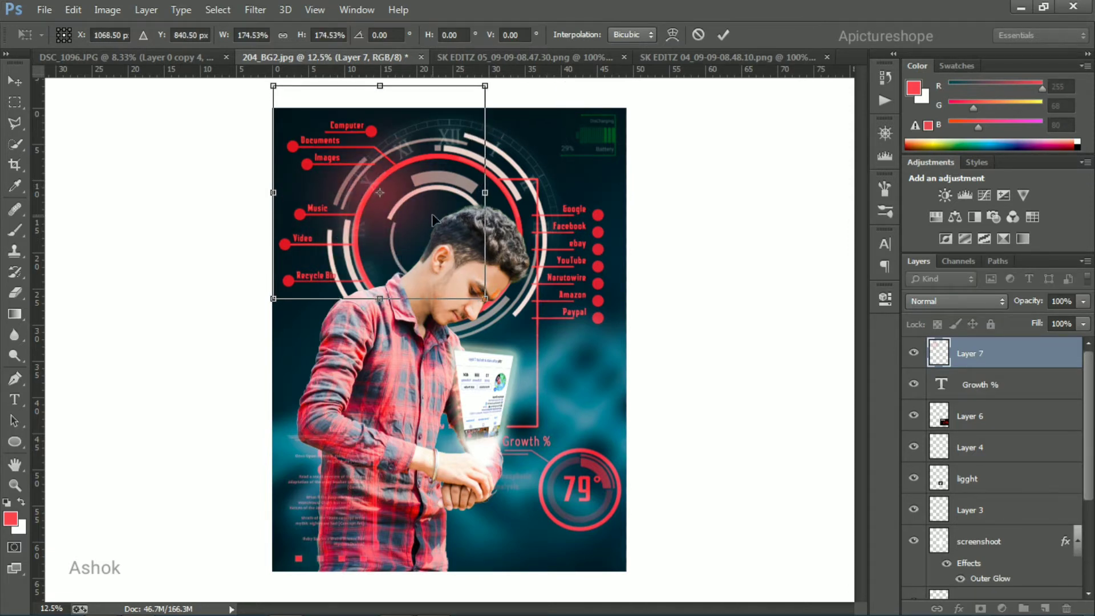
drag(434, 220, 433, 267)
drag(487, 351, 622, 445)
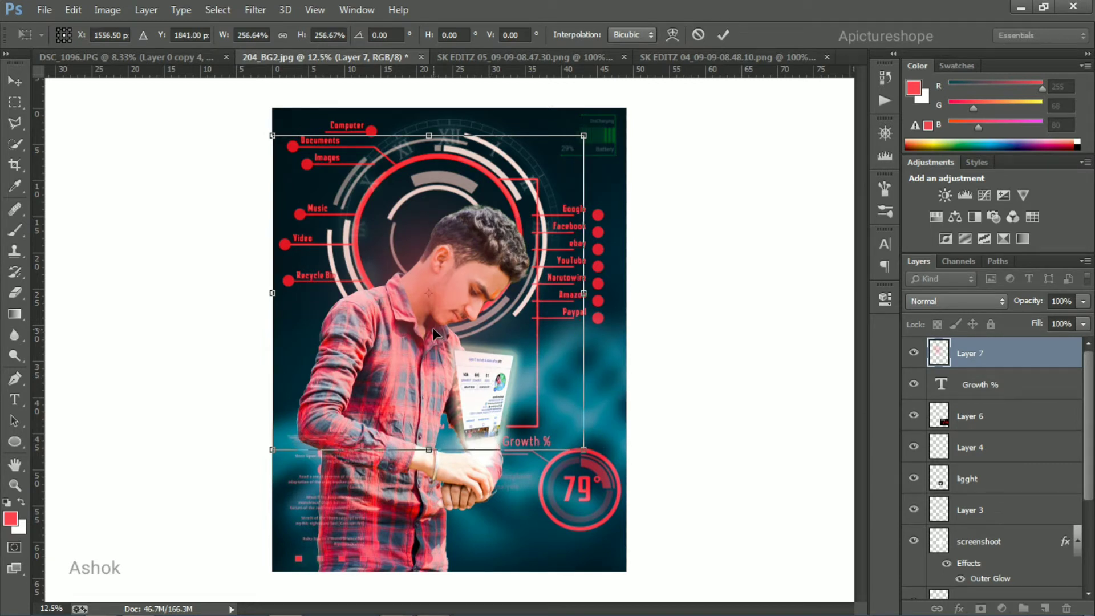
mouse_move(434, 329)
mouse_down()
mouse_move(401, 266)
mouse_move(419, 255)
mouse_up()
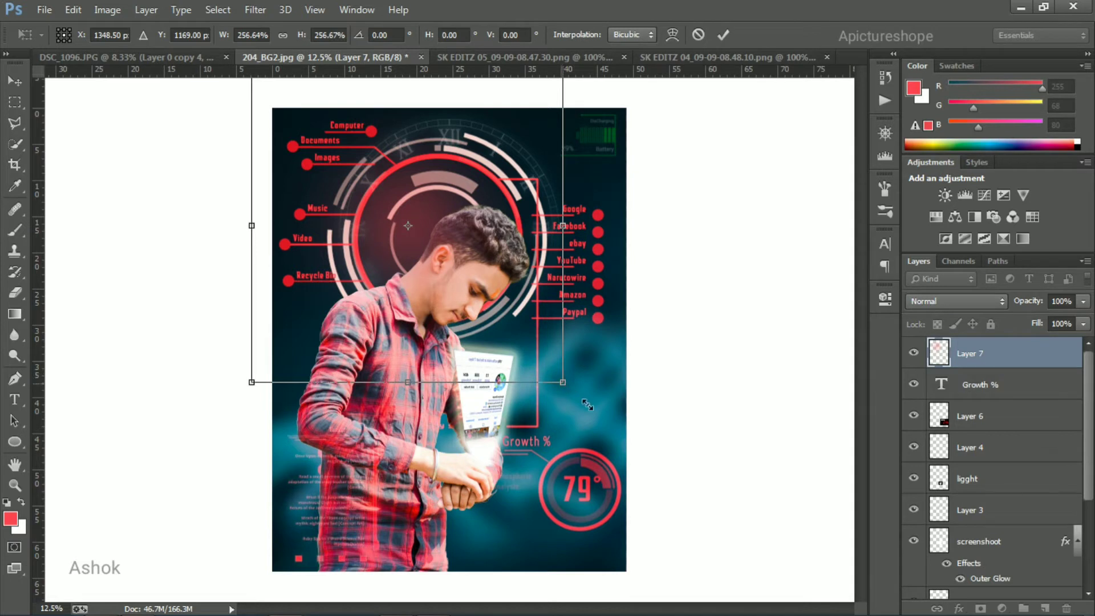
drag(588, 405, 673, 484)
mouse_move(558, 393)
mouse_down()
mouse_move(445, 331)
mouse_move(458, 342)
mouse_move(441, 393)
mouse_up()
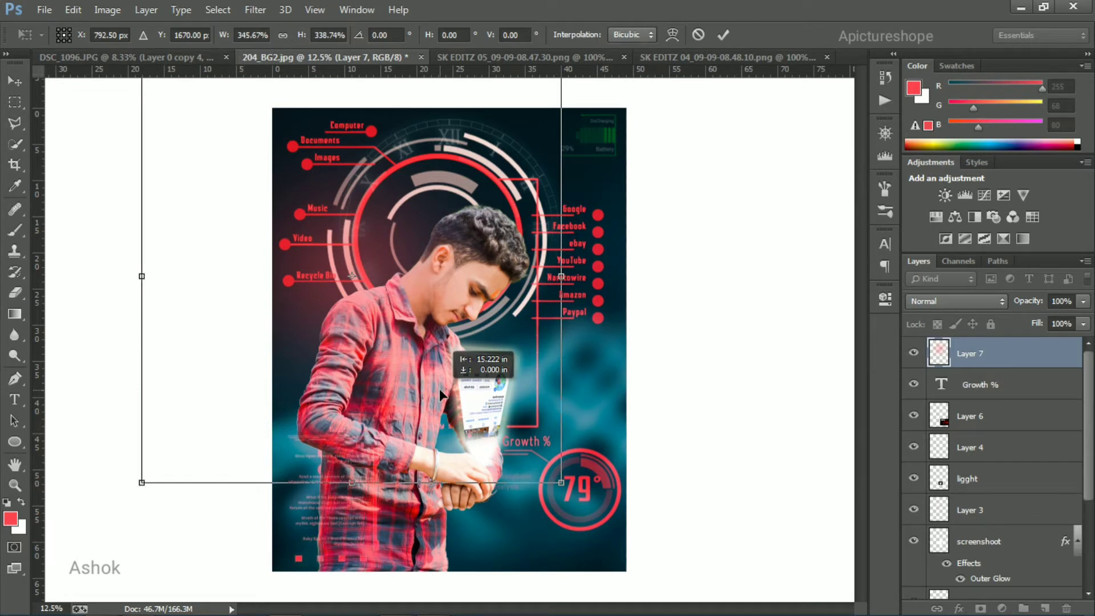
click(722, 34)
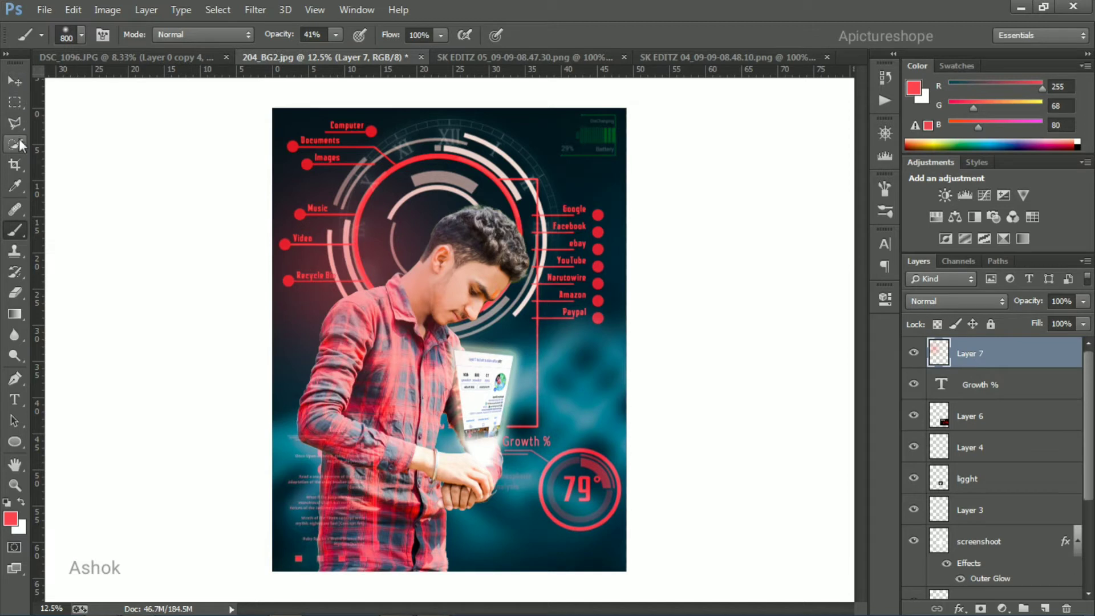
Step: Crop the image to the canvas bounds
click(17, 166)
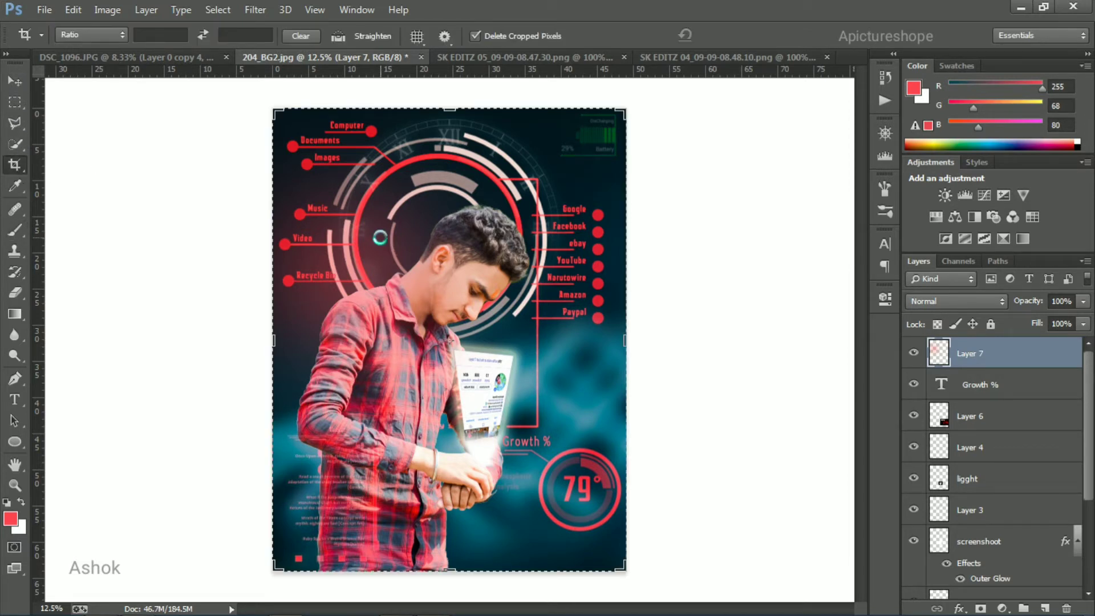
click(733, 33)
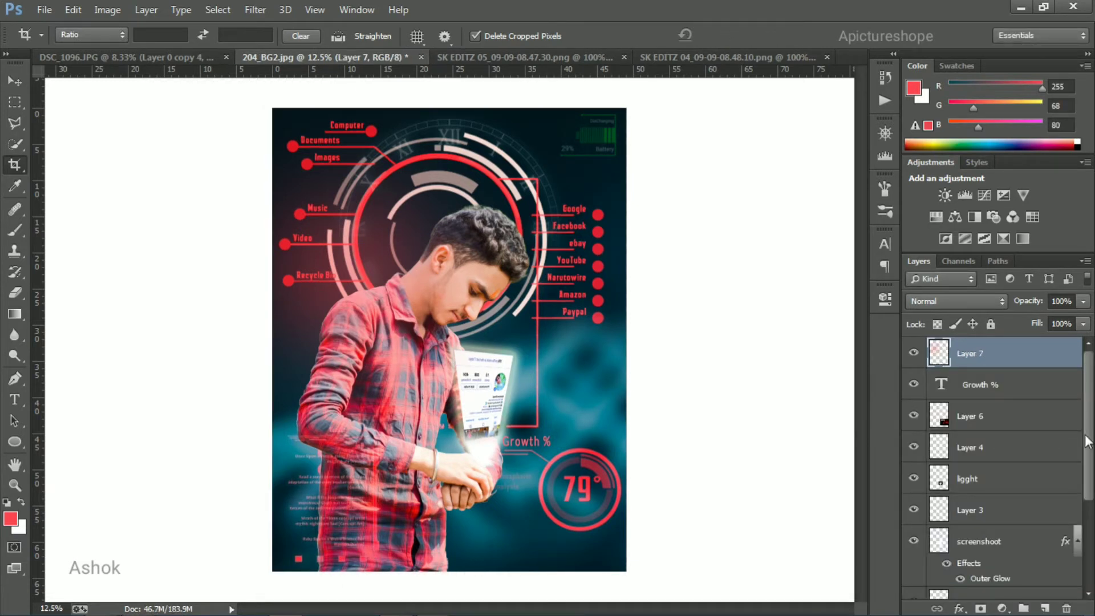
drag(1088, 441, 1088, 516)
Step: Duplicate every layer and merge the copies into a single Layer 7 copy at the top
shift+click(1009, 580)
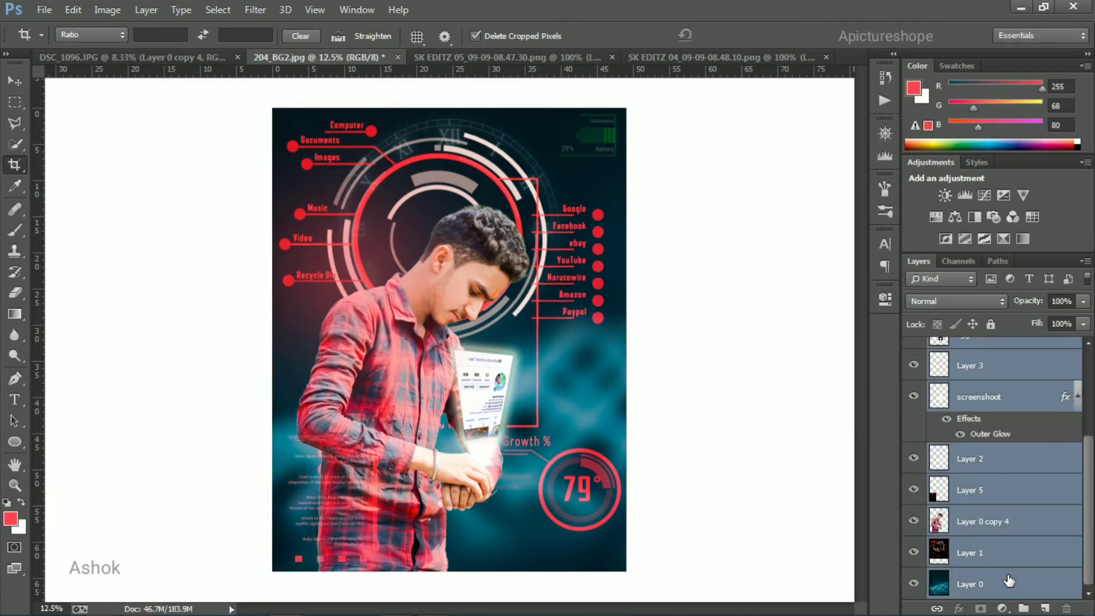
drag(1013, 492, 1048, 609)
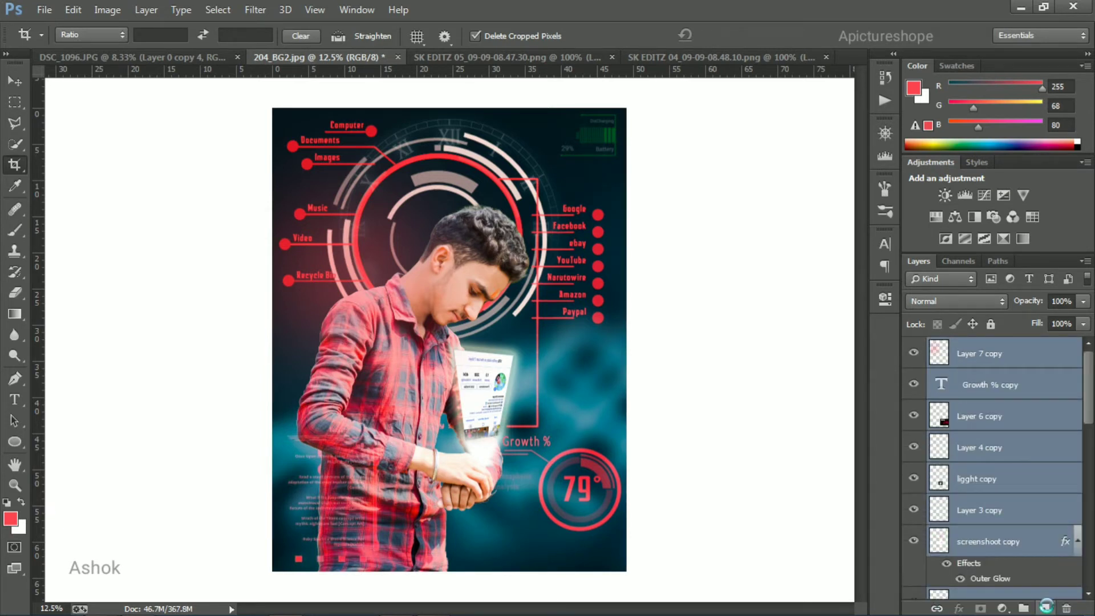
key(ctrl+e)
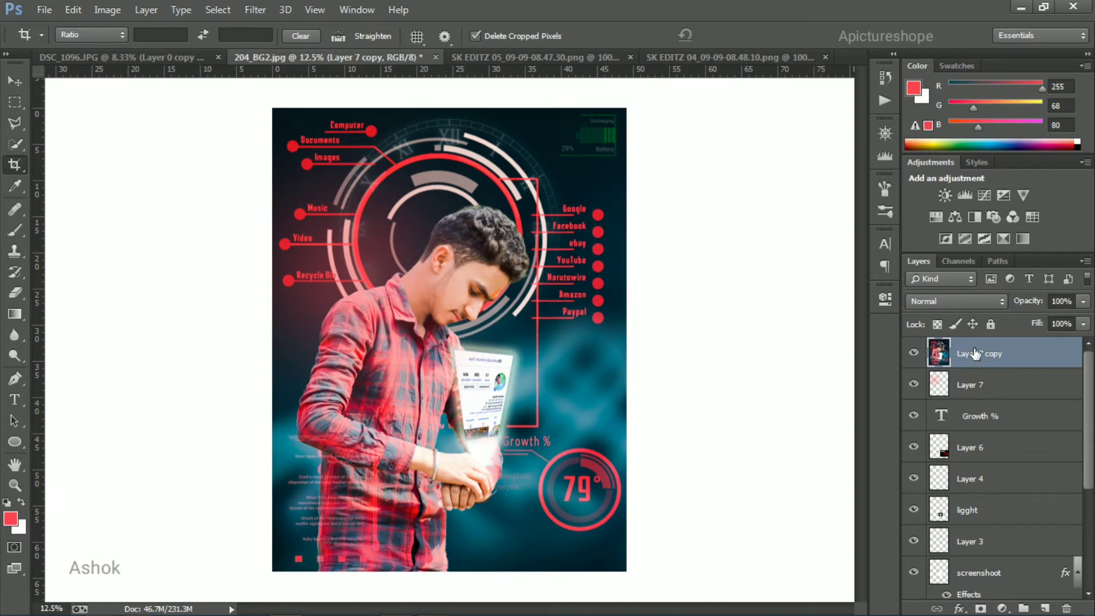
click(434, 243)
Step: In Camera Raw, set exposure +0.65, temperature -4, shadows -30 and clarity +26 on the merged layer
click(739, 36)
click(15, 81)
click(255, 10)
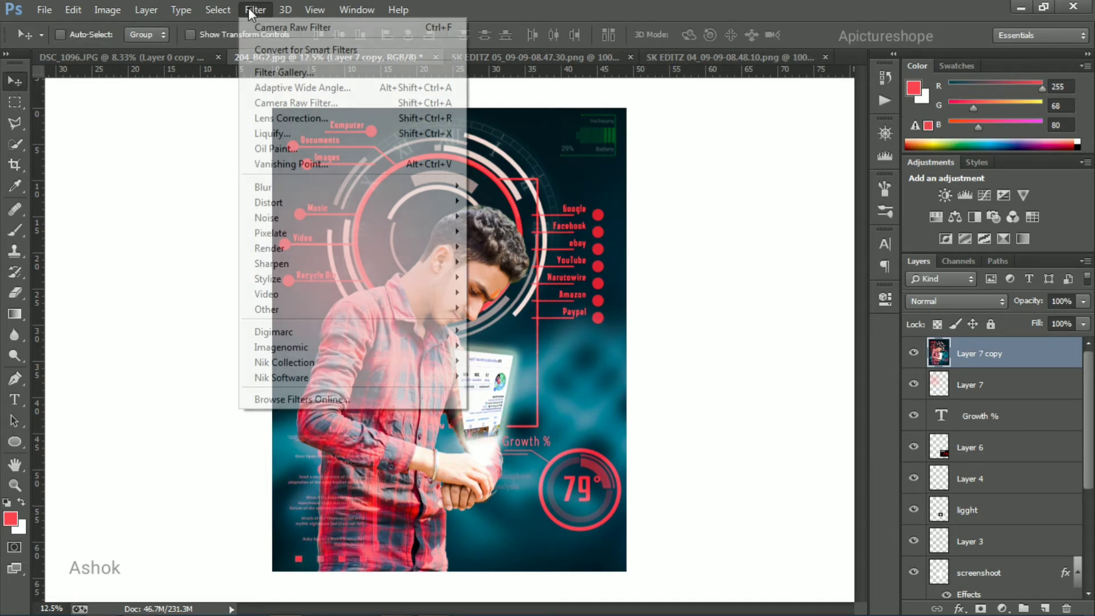
click(273, 88)
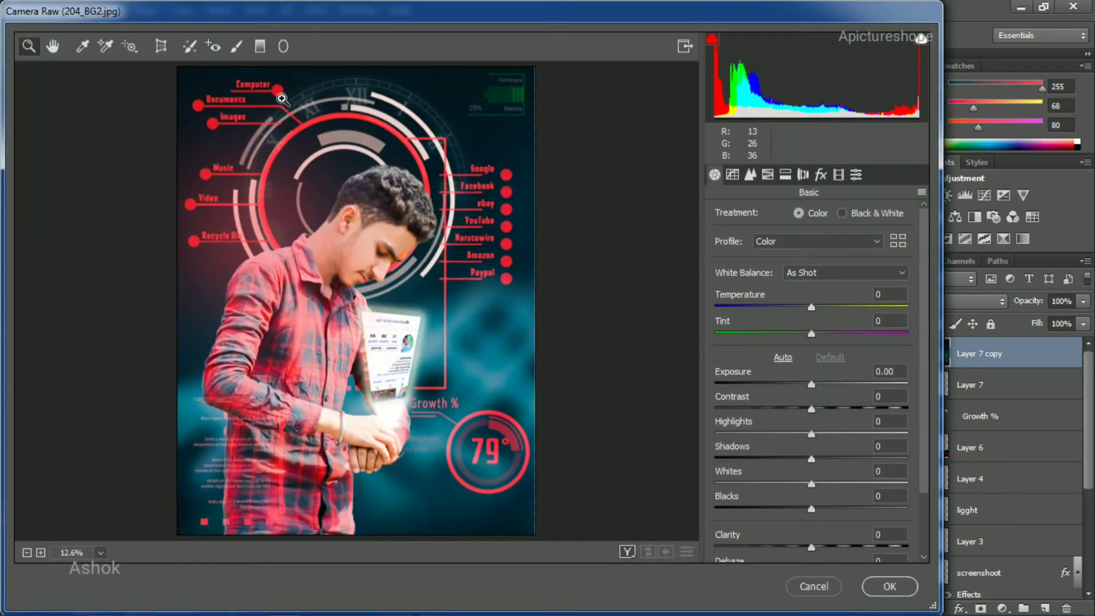
drag(813, 384, 826, 384)
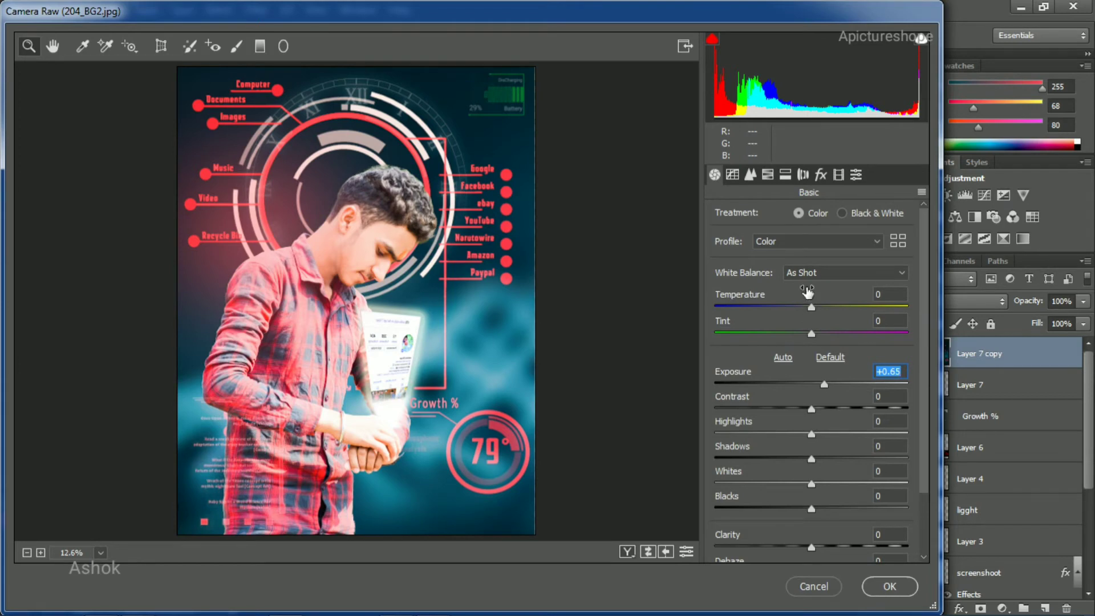
mouse_move(811, 307)
mouse_down()
mouse_move(823, 307)
mouse_move(810, 307)
mouse_up()
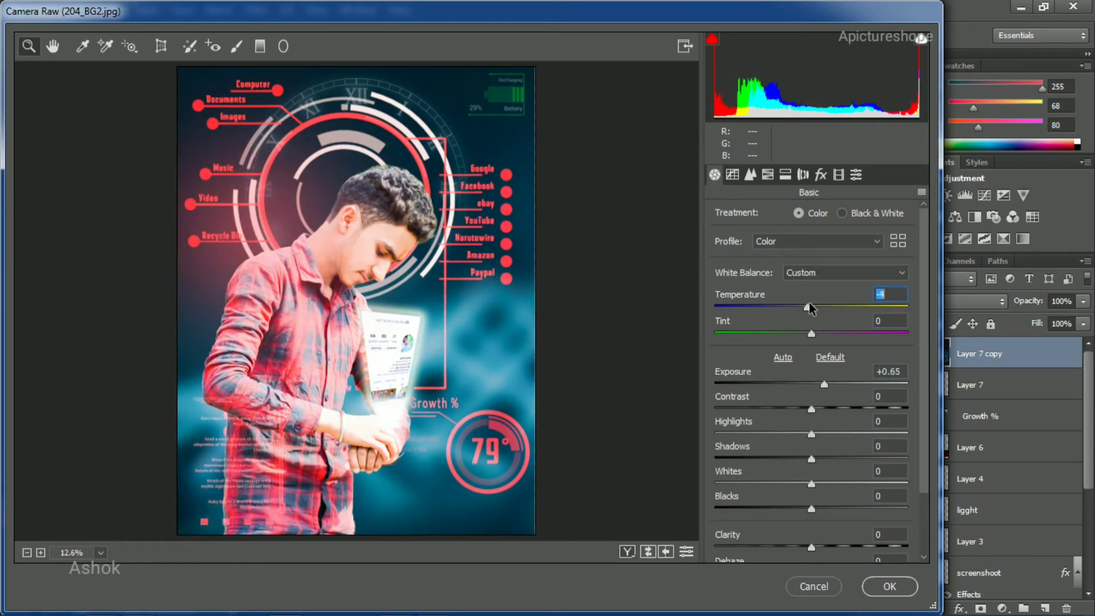
drag(811, 459, 785, 464)
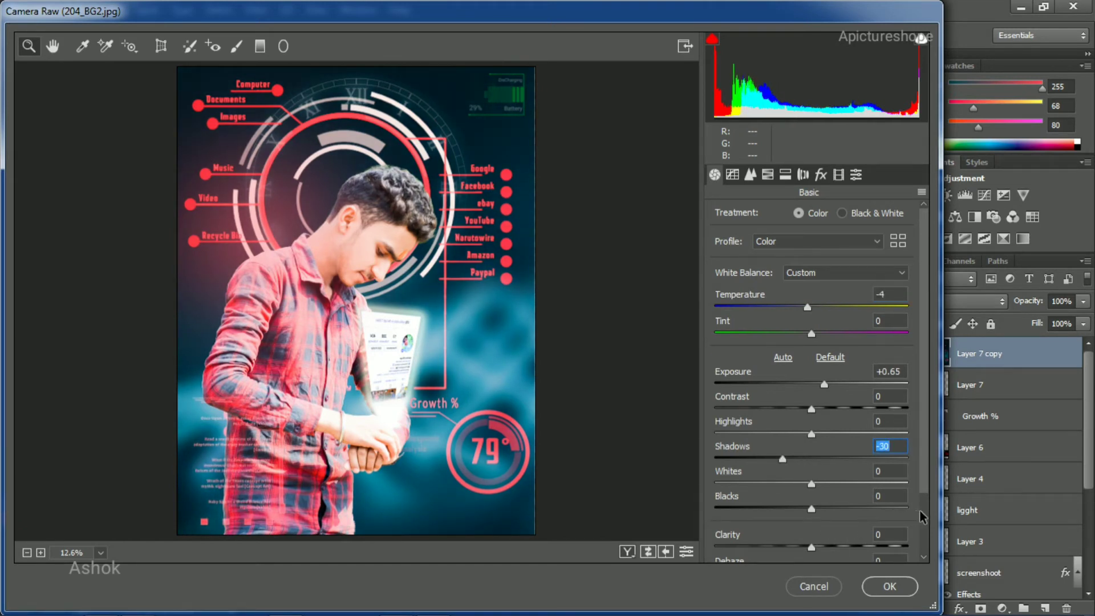
scroll(924, 516, down, 3)
mouse_move(821, 469)
mouse_down()
mouse_move(836, 470)
mouse_move(837, 495)
mouse_move(821, 552)
mouse_up()
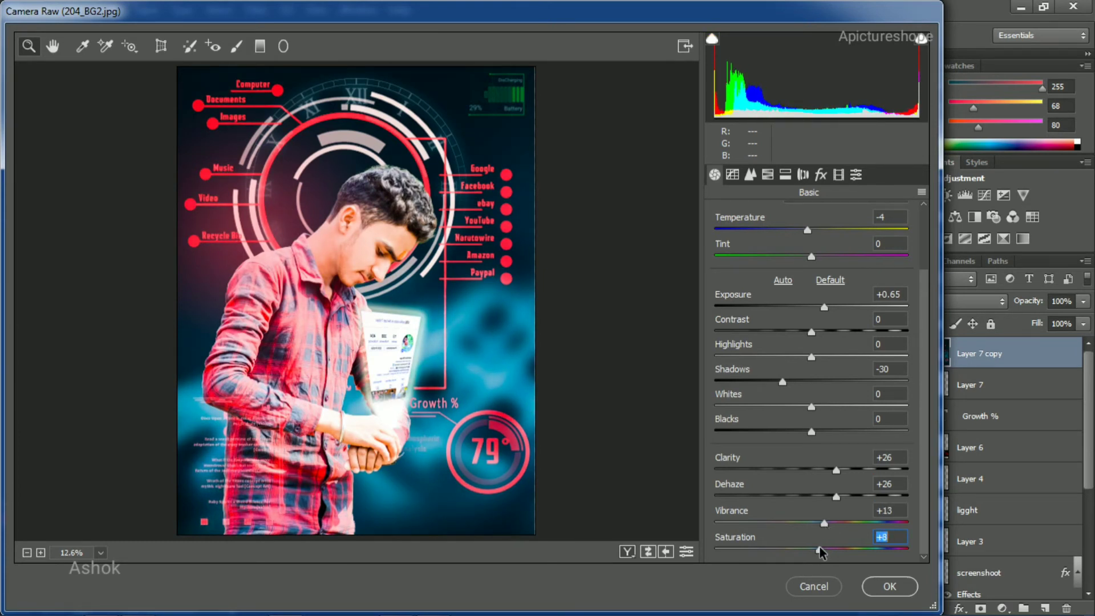
Step: Raise the Oranges luminance to +11 in Camera Raw's HSL panel
click(767, 175)
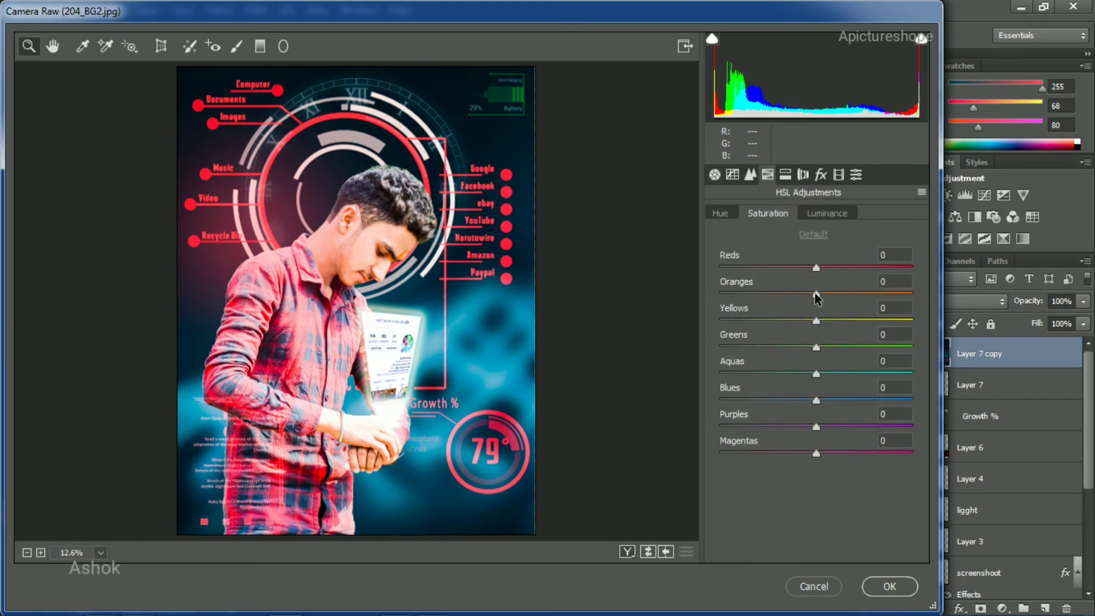
click(816, 294)
click(839, 213)
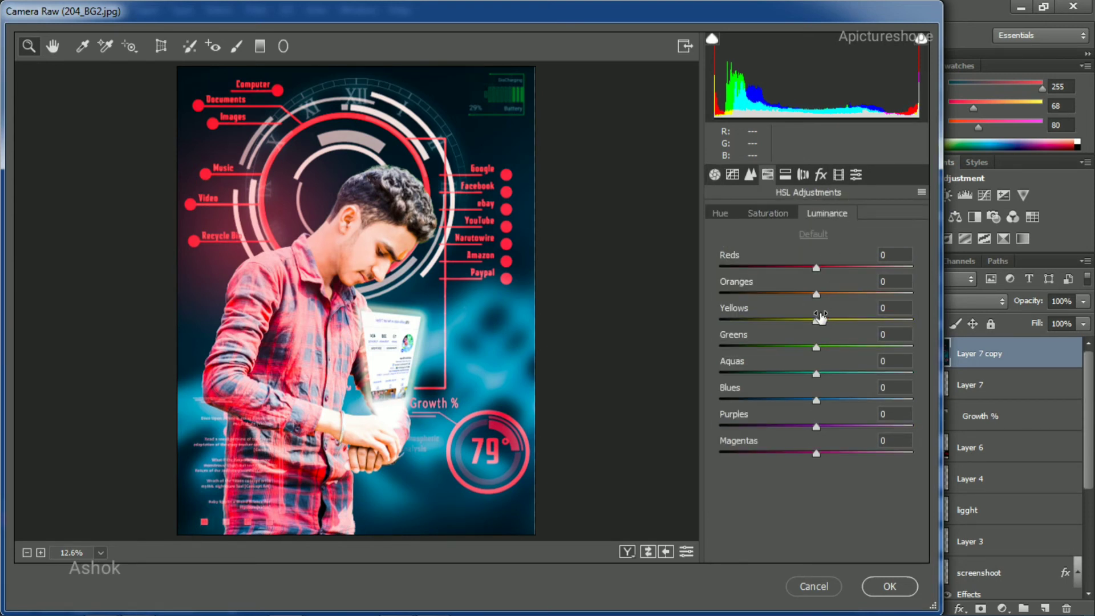
click(827, 294)
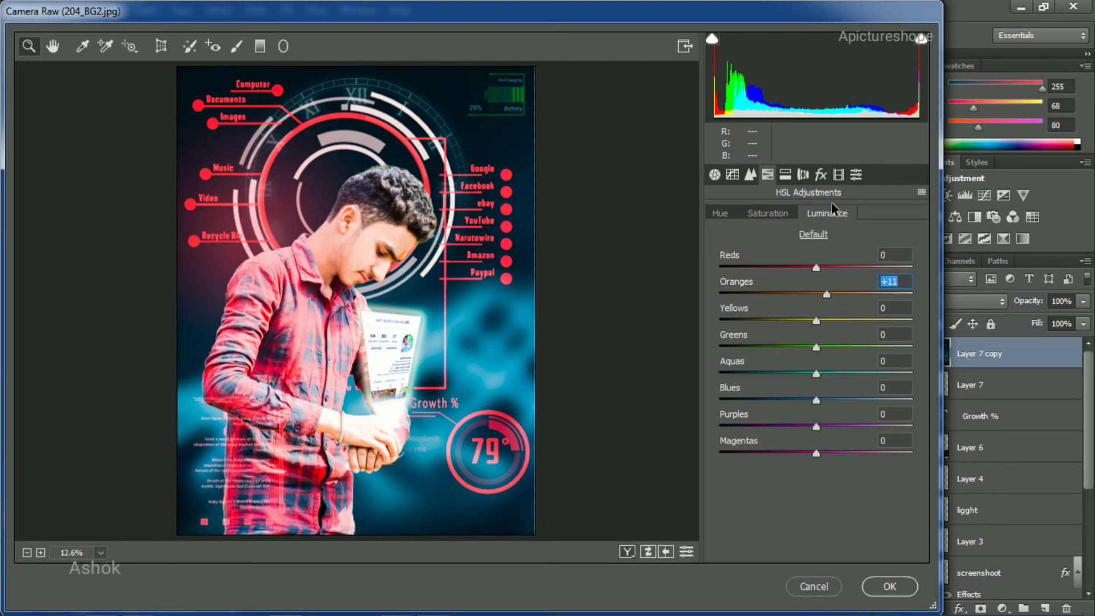
Step: Add a -33 post-crop vignette and apply the Camera Raw grade to Layer 7 copy
click(822, 177)
click(797, 383)
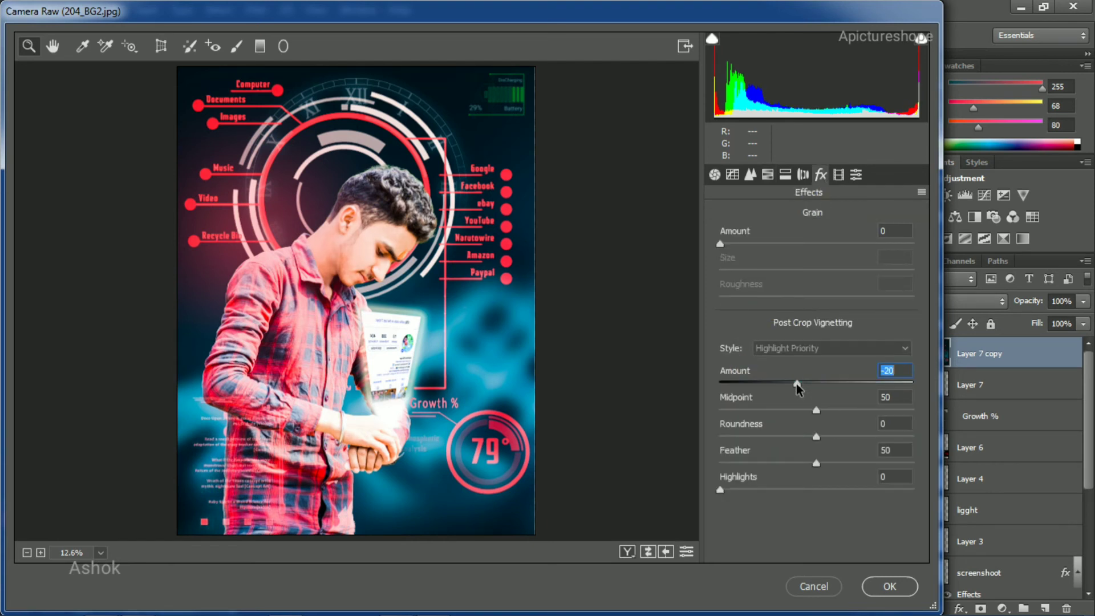
mouse_move(797, 384)
mouse_down()
mouse_move(773, 383)
mouse_move(784, 384)
mouse_up()
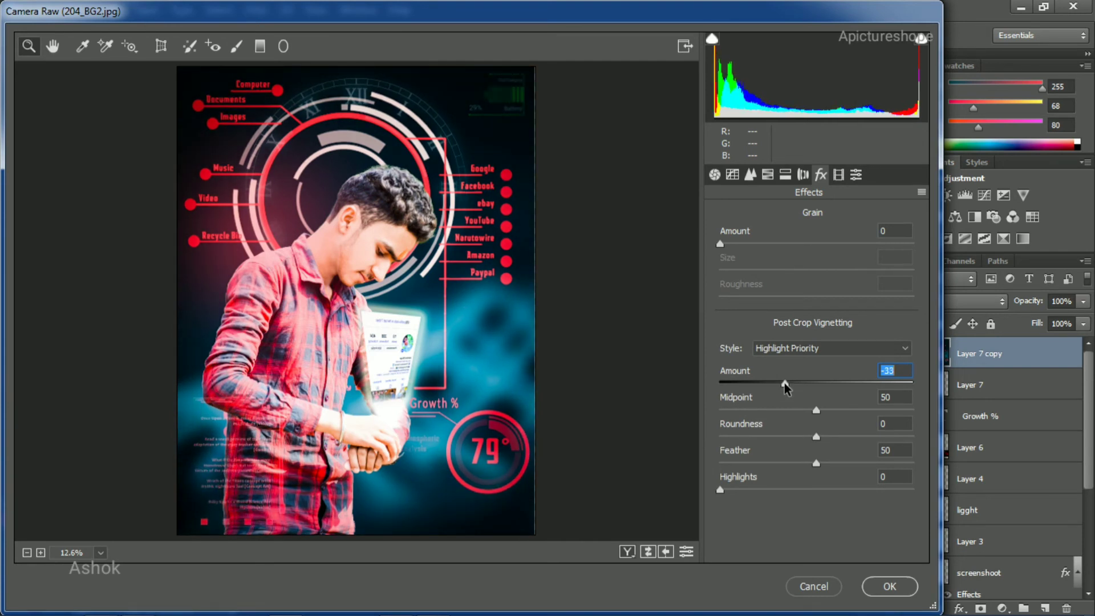
click(898, 585)
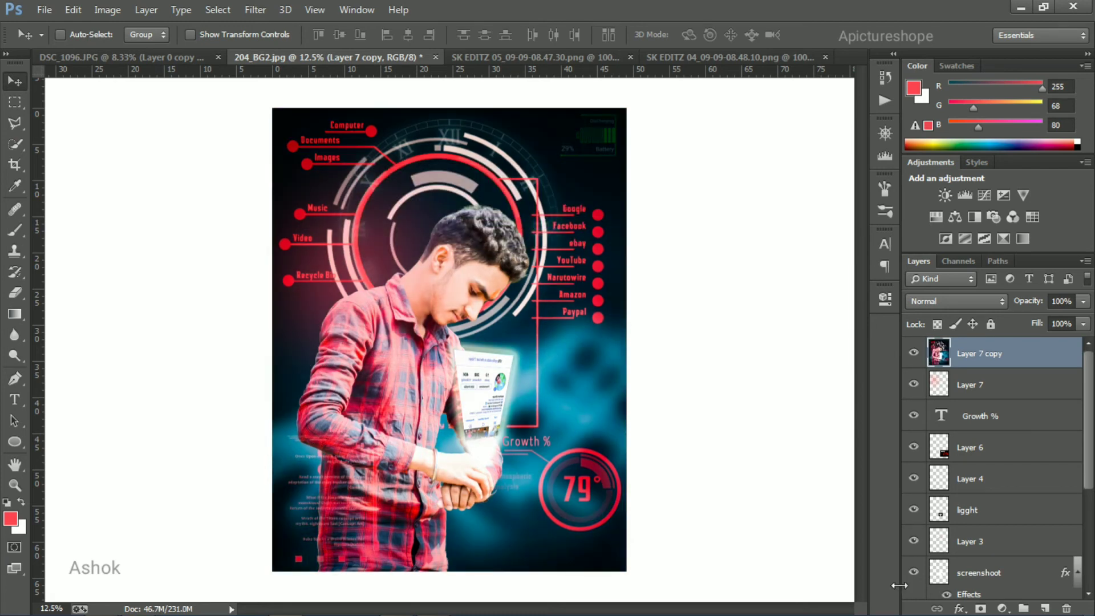
click(914, 354)
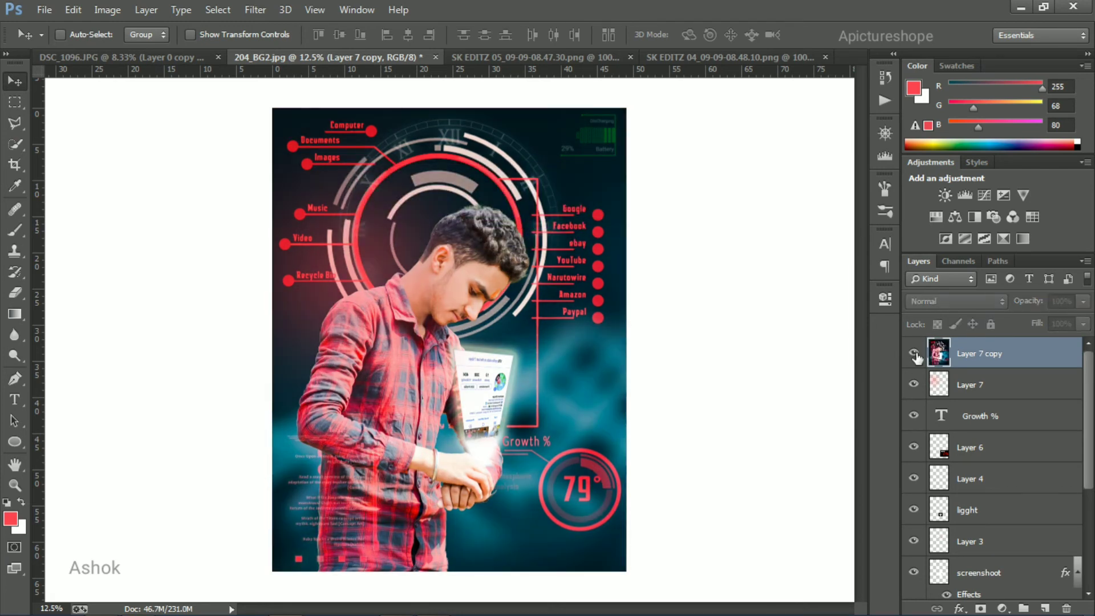
click(915, 354)
click(915, 354)
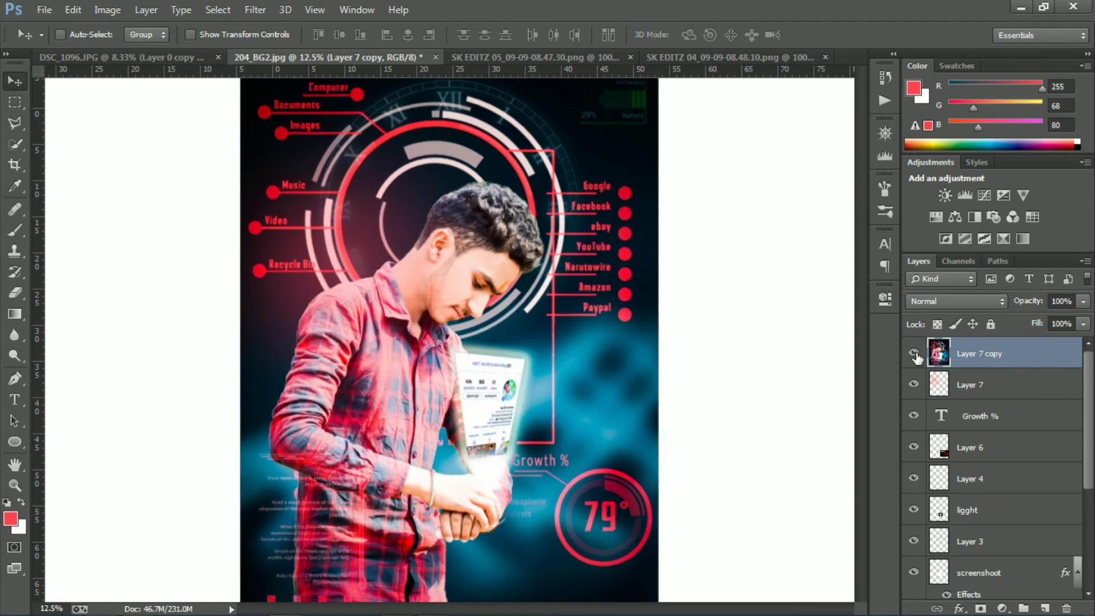
key(ctrl+plus)
key(ctrl+plus)
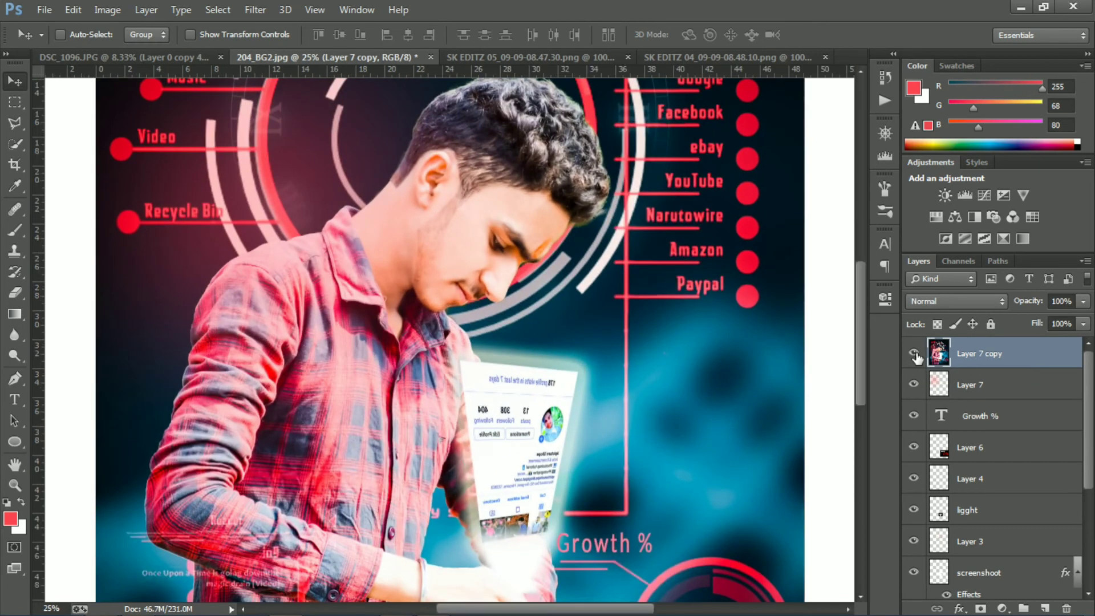
key(ctrl+plus)
key(ctrl+plus)
key(ctrl+plus)
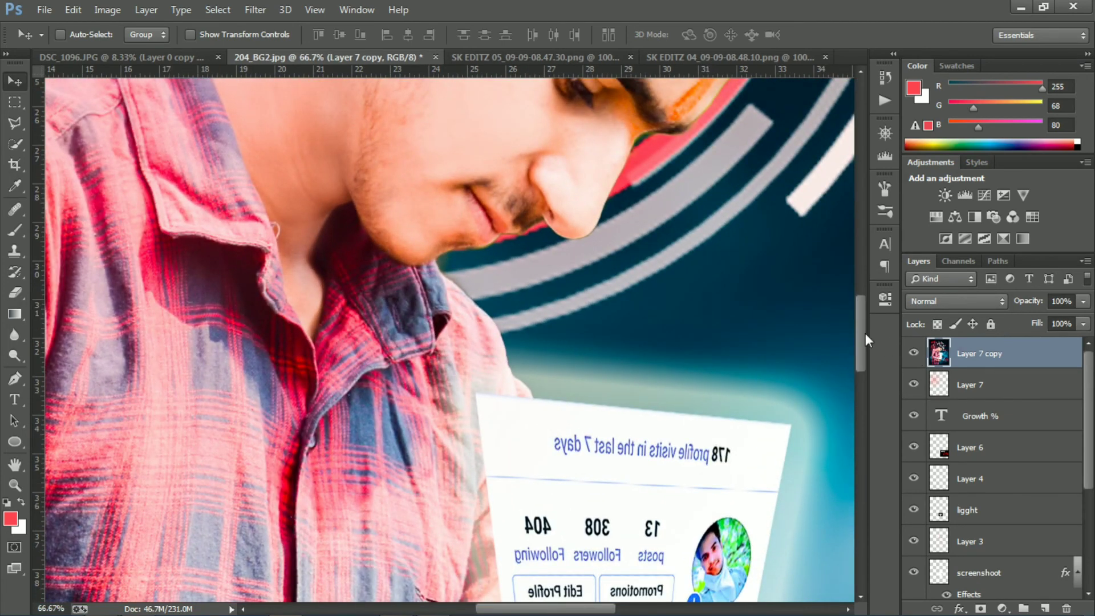
mouse_move(865, 333)
mouse_down()
mouse_move(864, 385)
mouse_move(857, 235)
mouse_move(867, 374)
mouse_up()
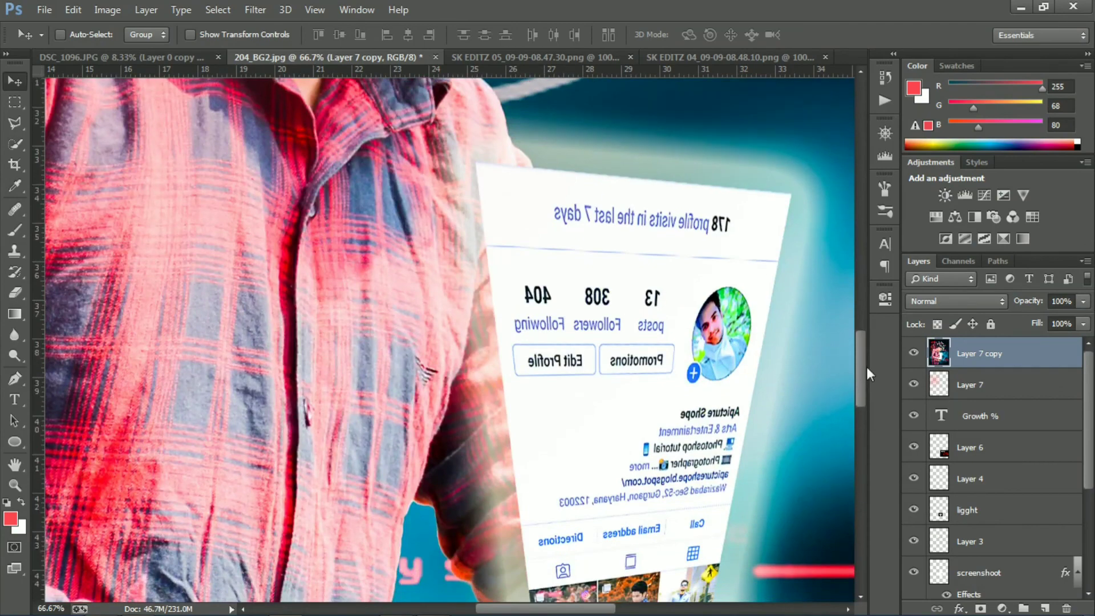
key(ctrl+minus)
key(ctrl+minus)
key(ctrl+minus)
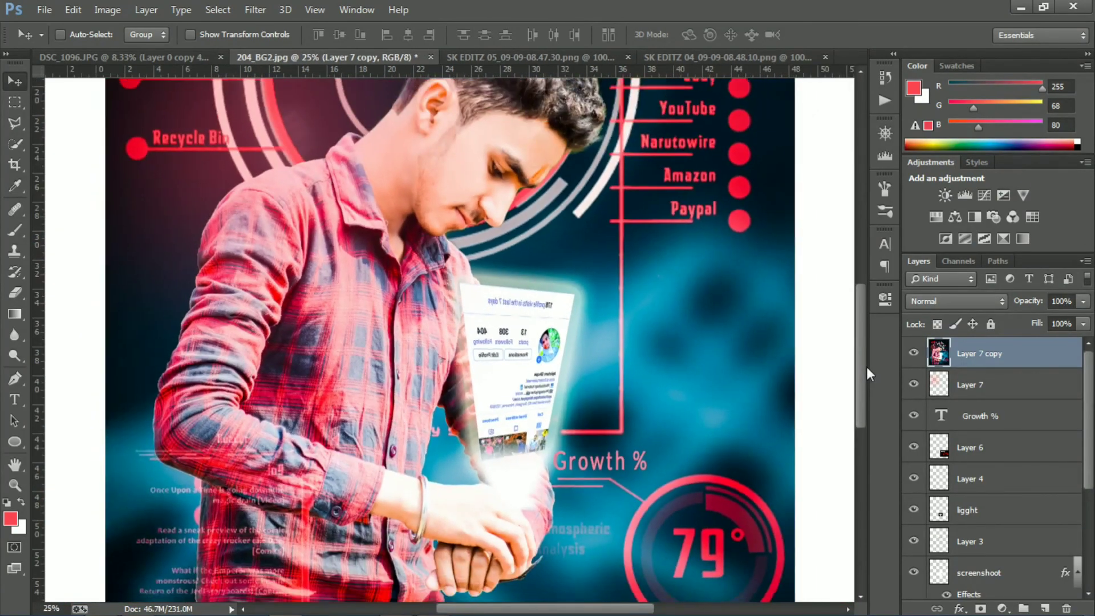
key(ctrl+minus)
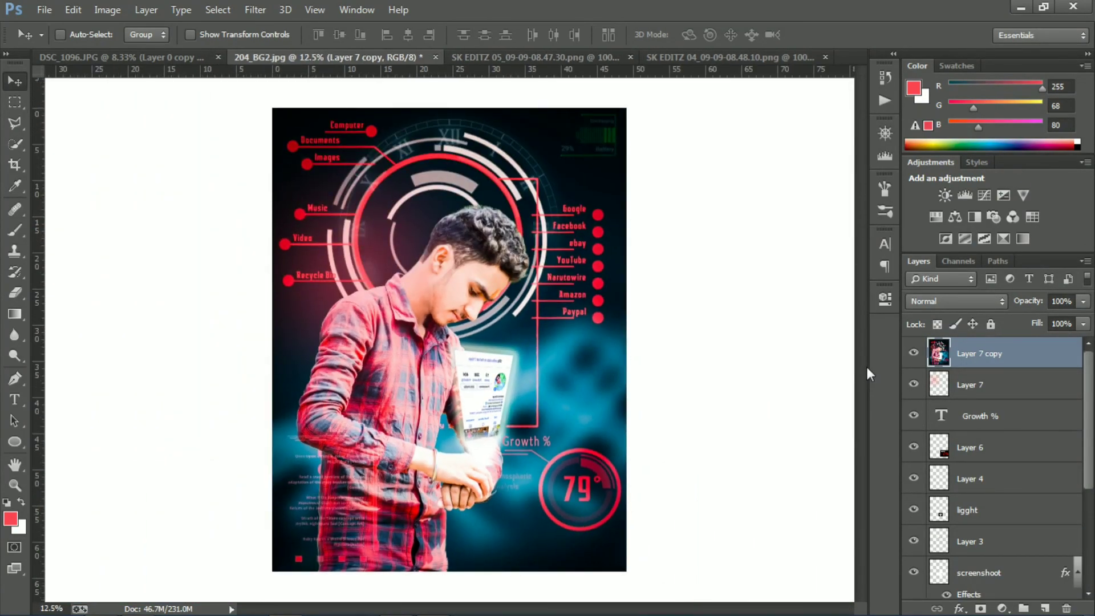